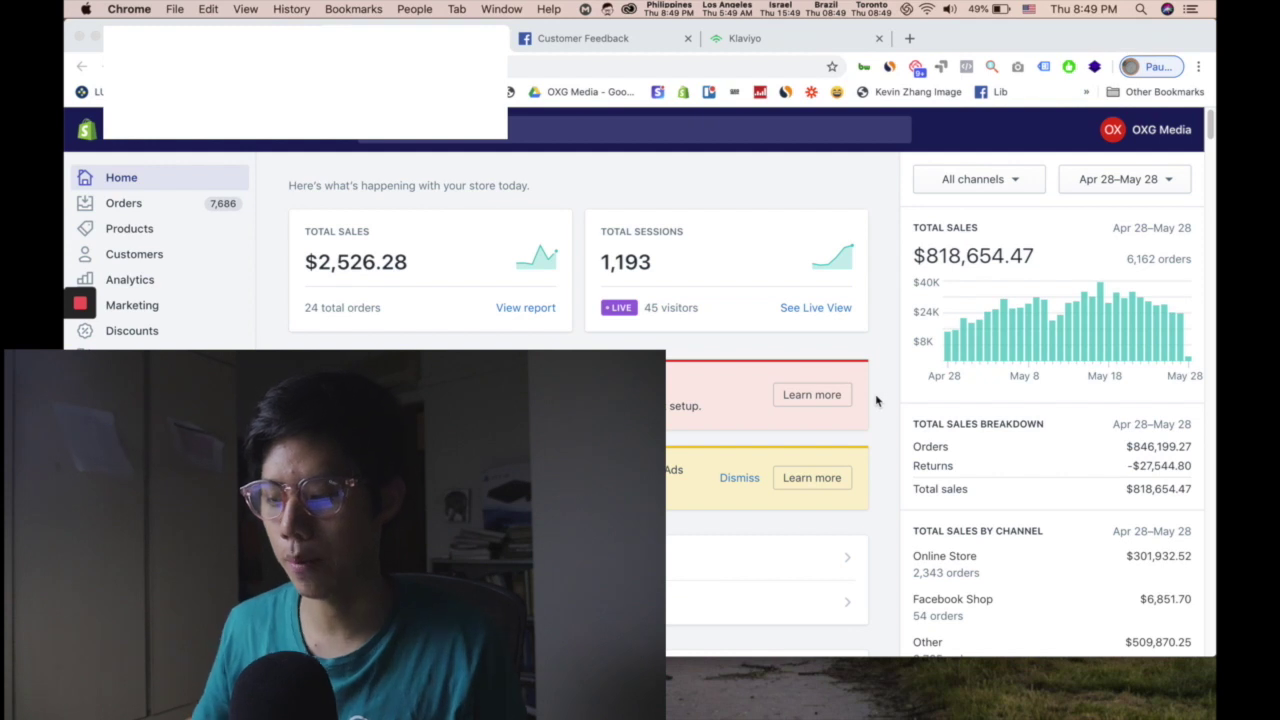
- Reload the Shopify dashboard and set sales to Apr 28–May 28, showing $818,826.47
{"action": "left_click", "coordinate": [836, 204]}
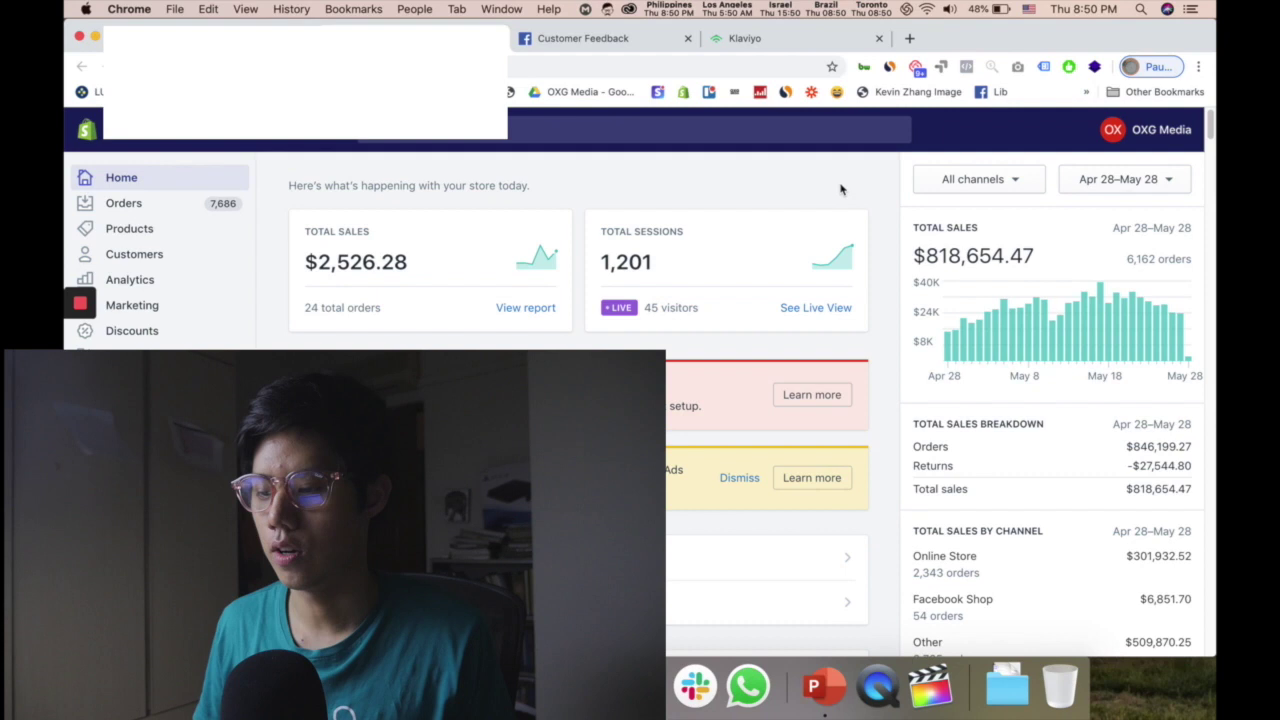
{"action": "key", "text": "super+r"}
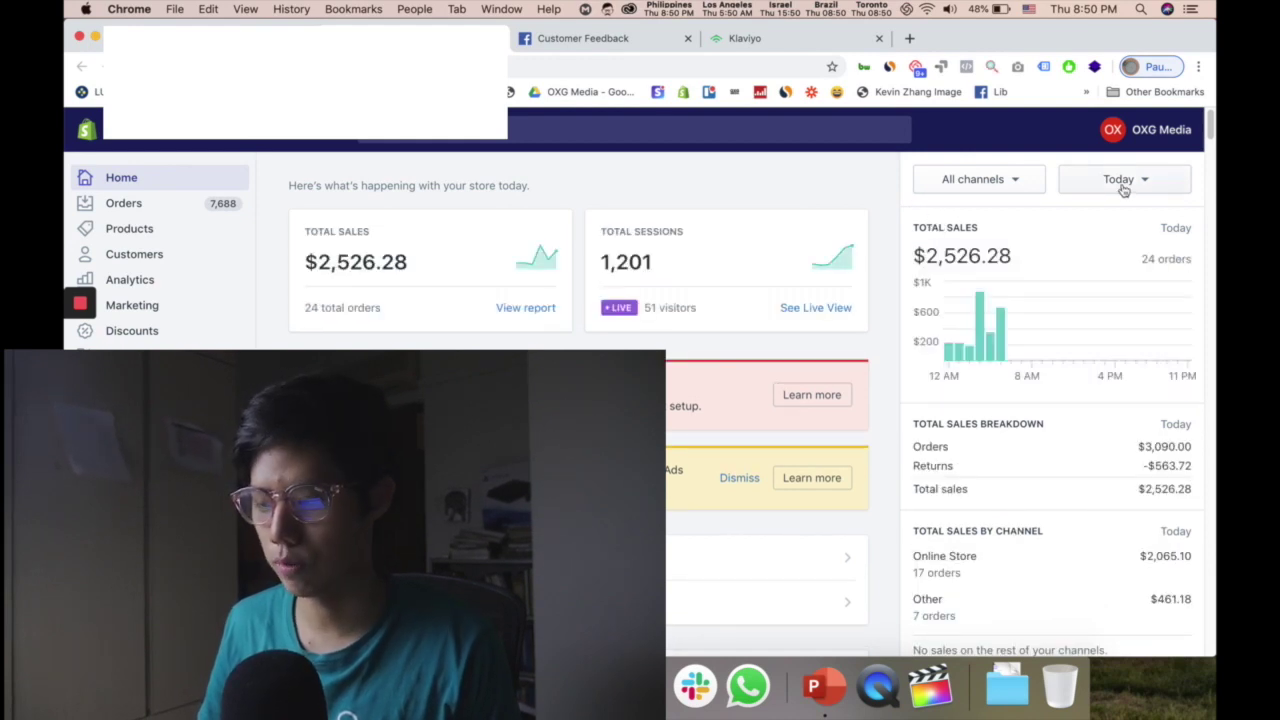
{"action": "left_click", "coordinate": [1123, 186]}
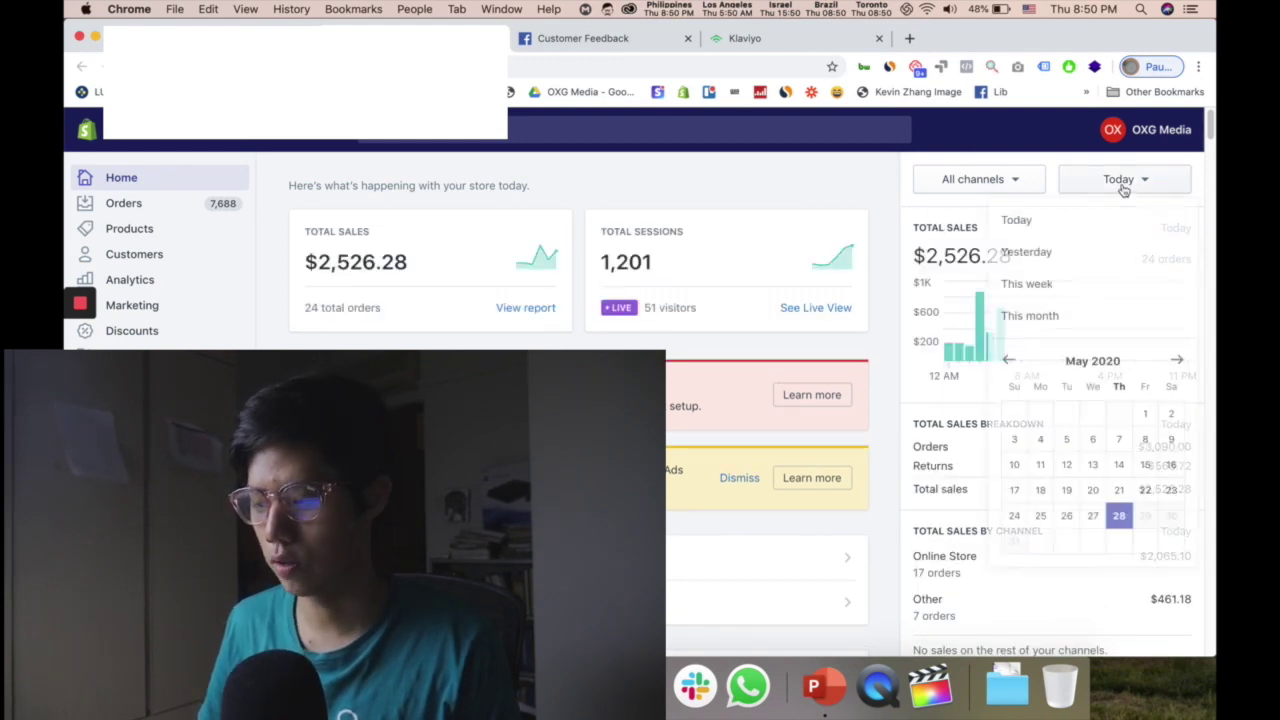
{"action": "left_click", "coordinate": [1010, 362]}
{"action": "left_click", "coordinate": [1066, 515]}
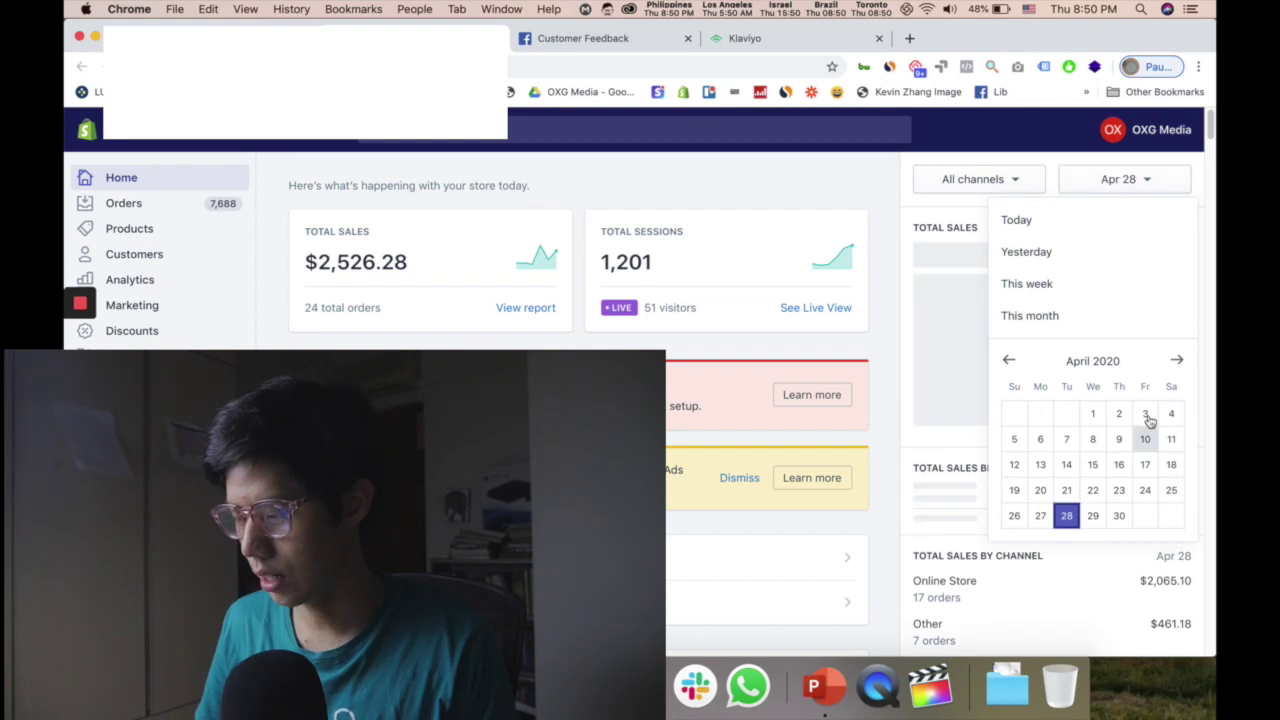
{"action": "left_click", "coordinate": [1177, 362]}
{"action": "left_click", "coordinate": [1119, 515]}
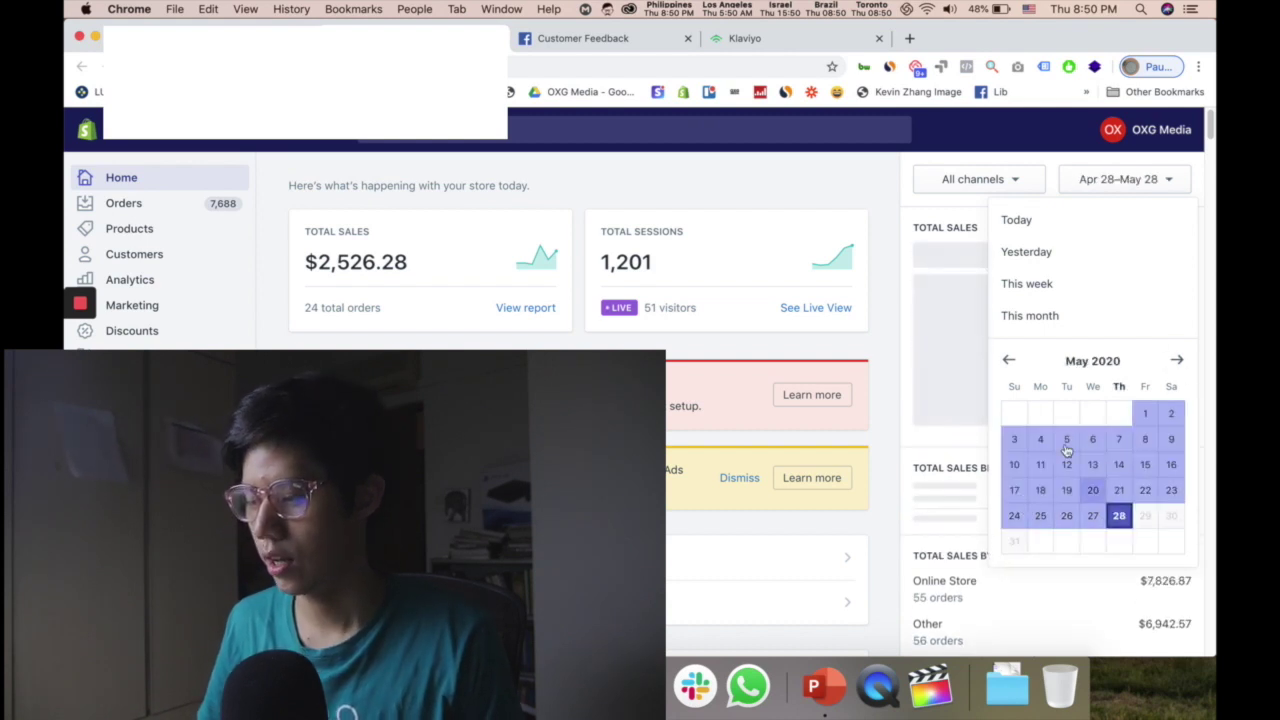
{"action": "left_click", "coordinate": [862, 194]}
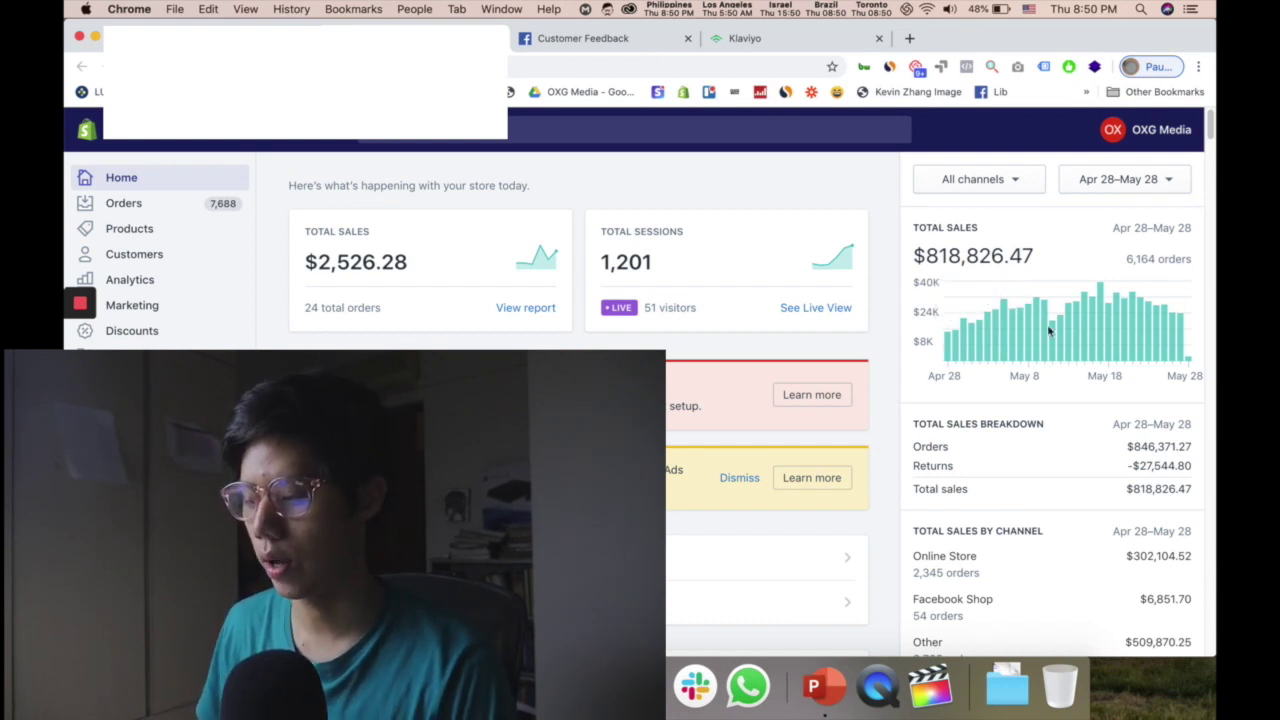
{"action": "mouse_move", "coordinate": [1104, 300]}
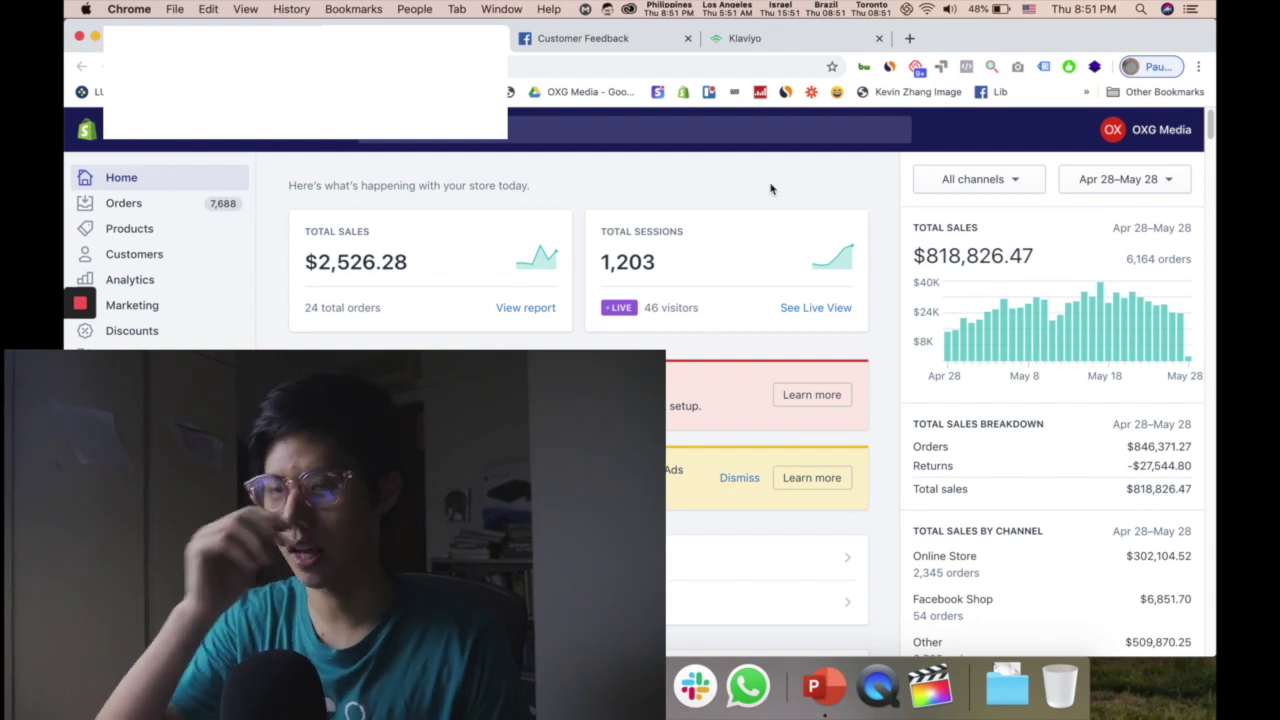
- Set the Shopify sales range to Apr 1–May 27, showing $1,025,084.75
{"action": "left_click", "coordinate": [1075, 182]}
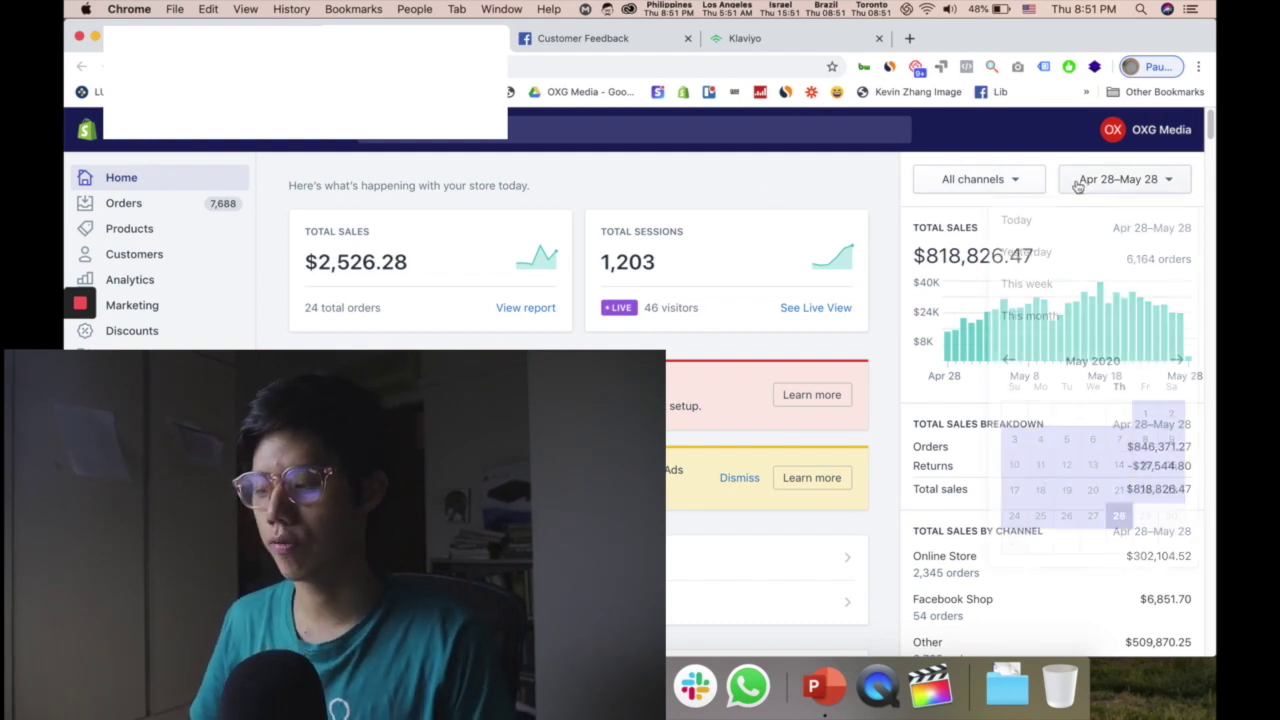
{"action": "left_click", "coordinate": [1010, 362]}
{"action": "left_click", "coordinate": [1092, 413]}
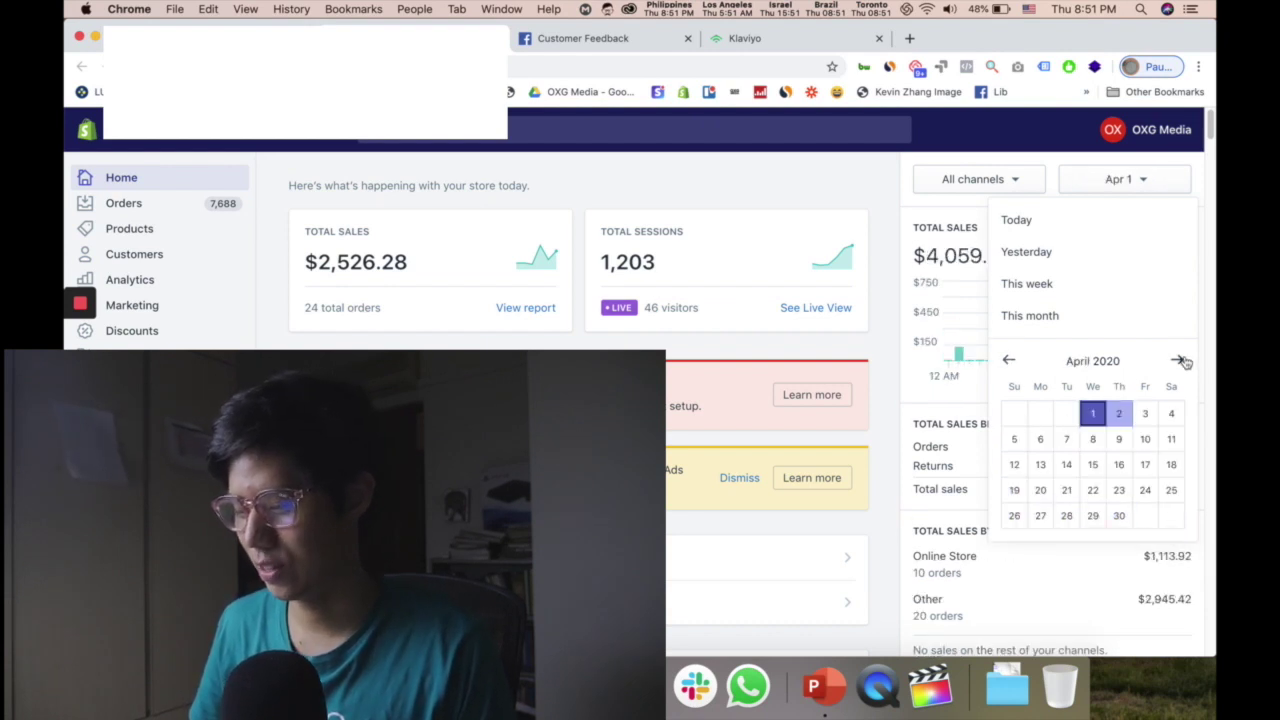
{"action": "left_click", "coordinate": [1178, 362]}
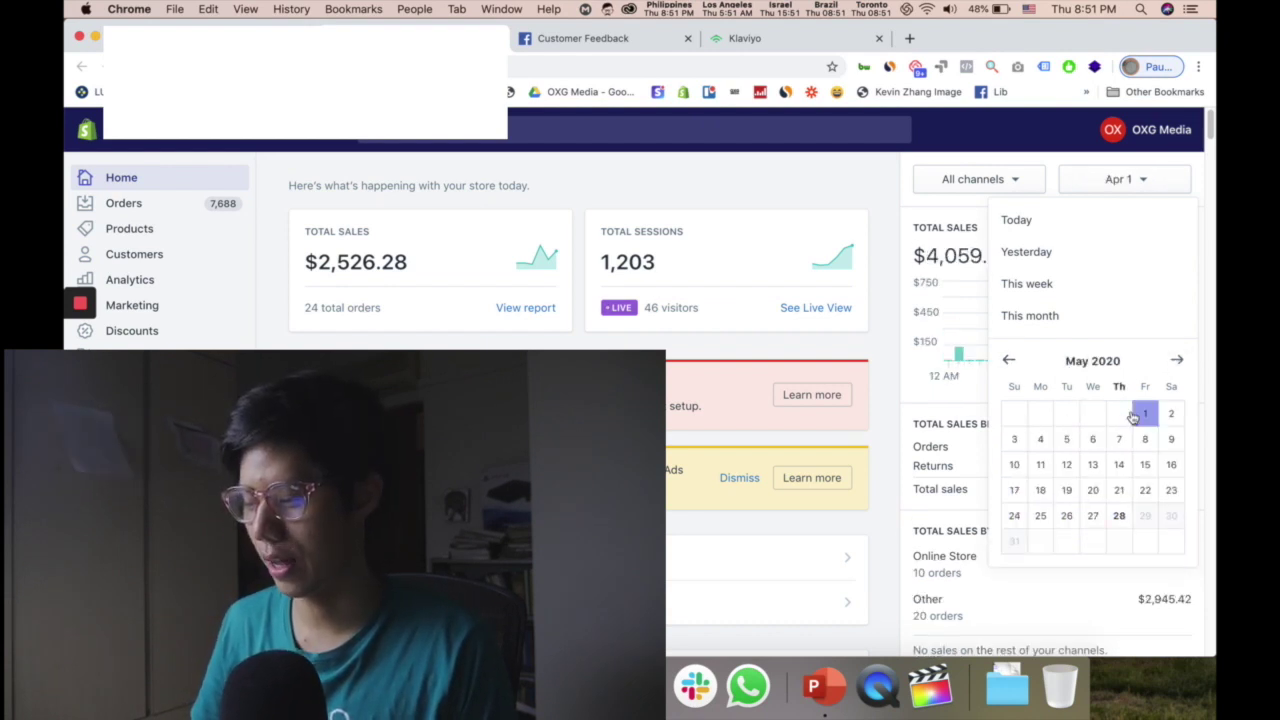
{"action": "left_click", "coordinate": [1094, 518]}
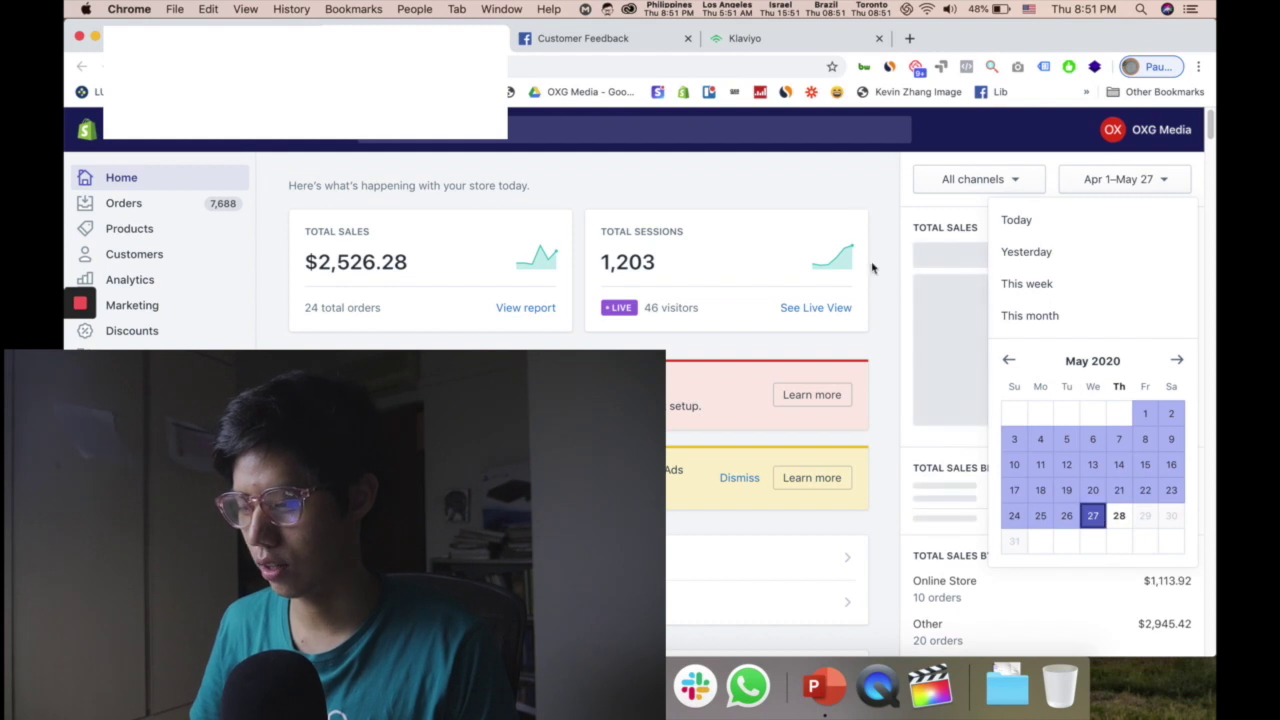
{"action": "left_click", "coordinate": [876, 193]}
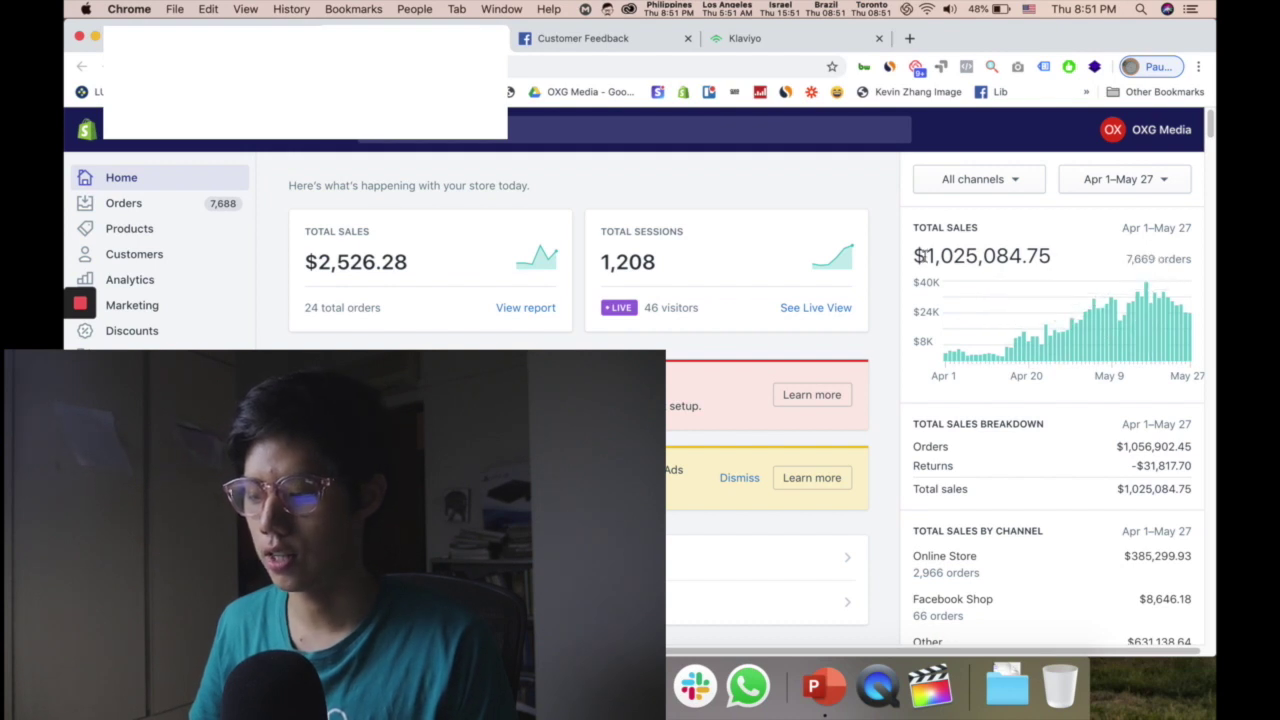
- Switch to Facebook's Customer Feedback page showing the 2.6 score
{"action": "right_click", "coordinate": [869, 189]}
{"action": "left_click", "coordinate": [812, 194]}
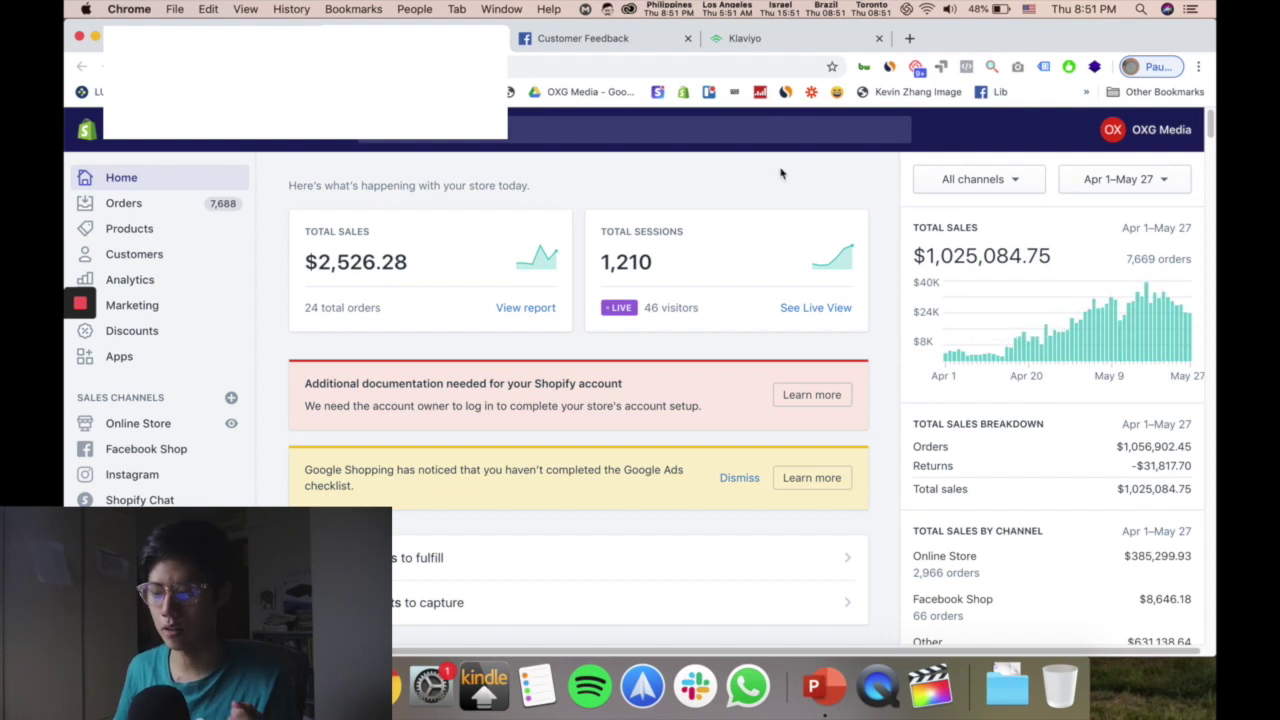
{"action": "left_click", "coordinate": [609, 40]}
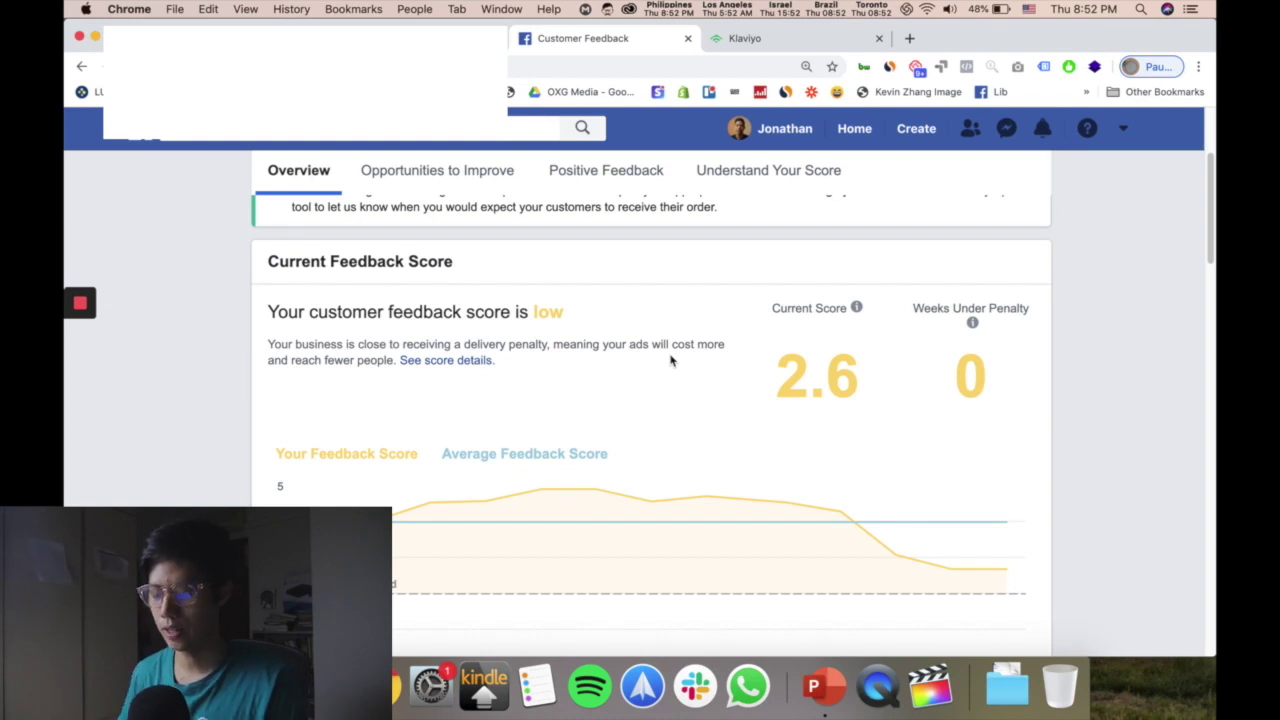
- Compare Facebook's 2.6 feedback score against Shopify's $1,025,084.75 sales, ending on Shopify
{"action": "mouse_move", "coordinate": [736, 526]}
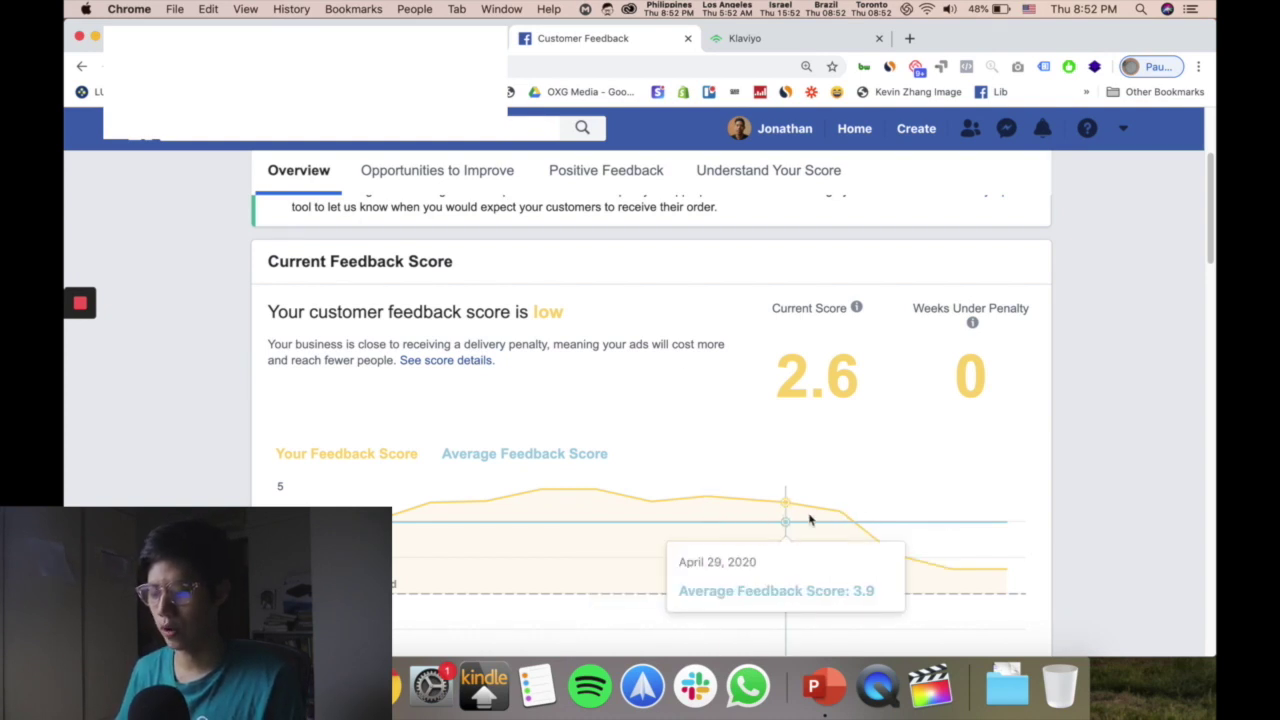
{"action": "mouse_move", "coordinate": [846, 518]}
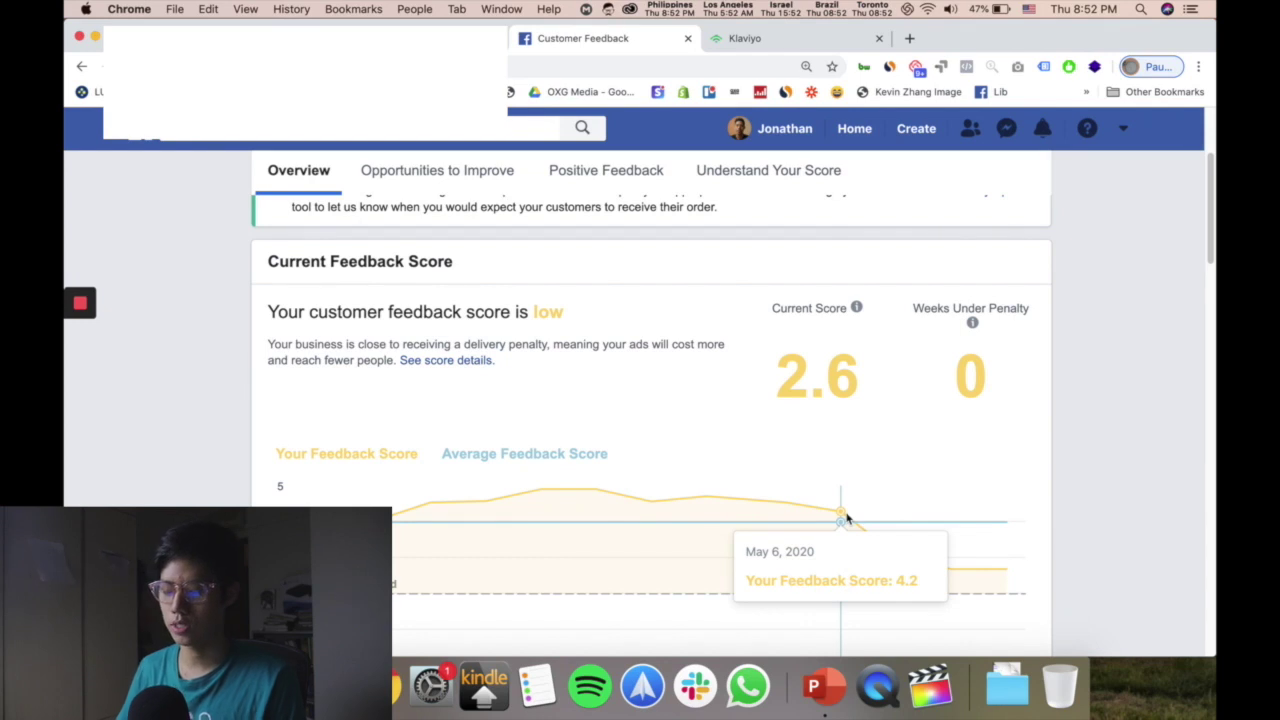
{"action": "key", "text": "ctrl+shift+Tab"}
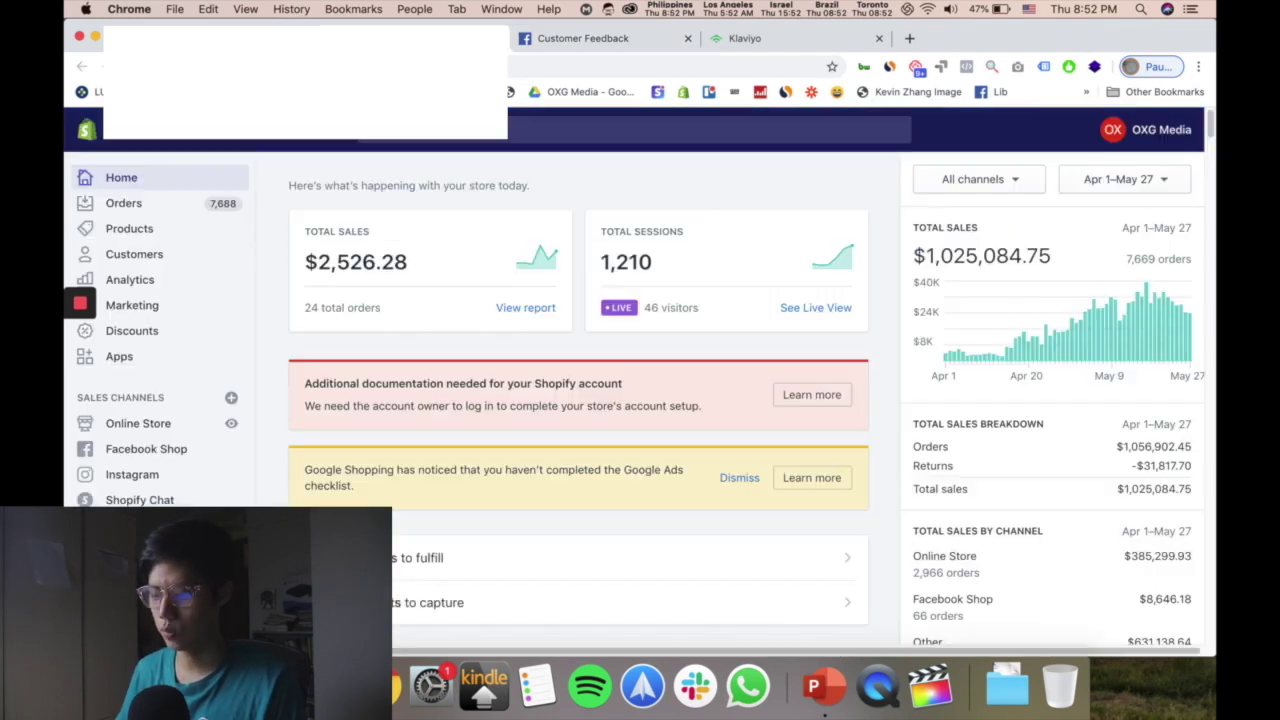
{"action": "mouse_move", "coordinate": [1095, 325]}
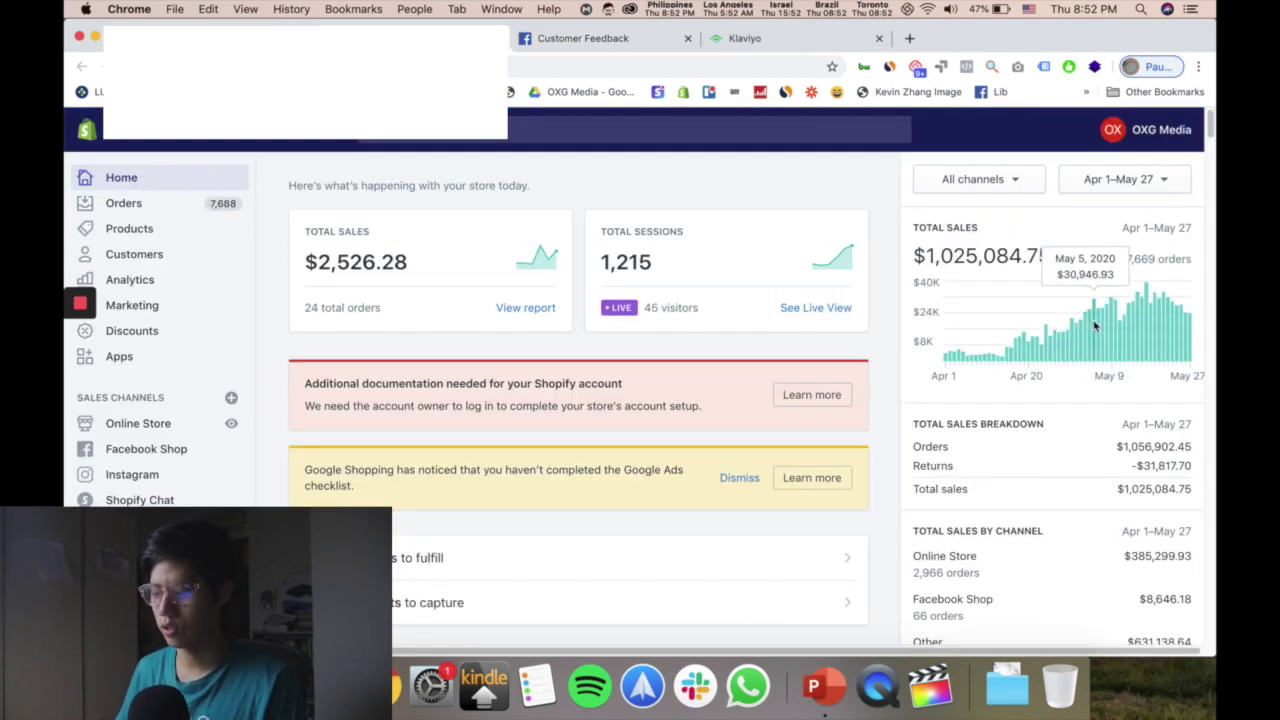
{"action": "left_click", "coordinate": [612, 38]}
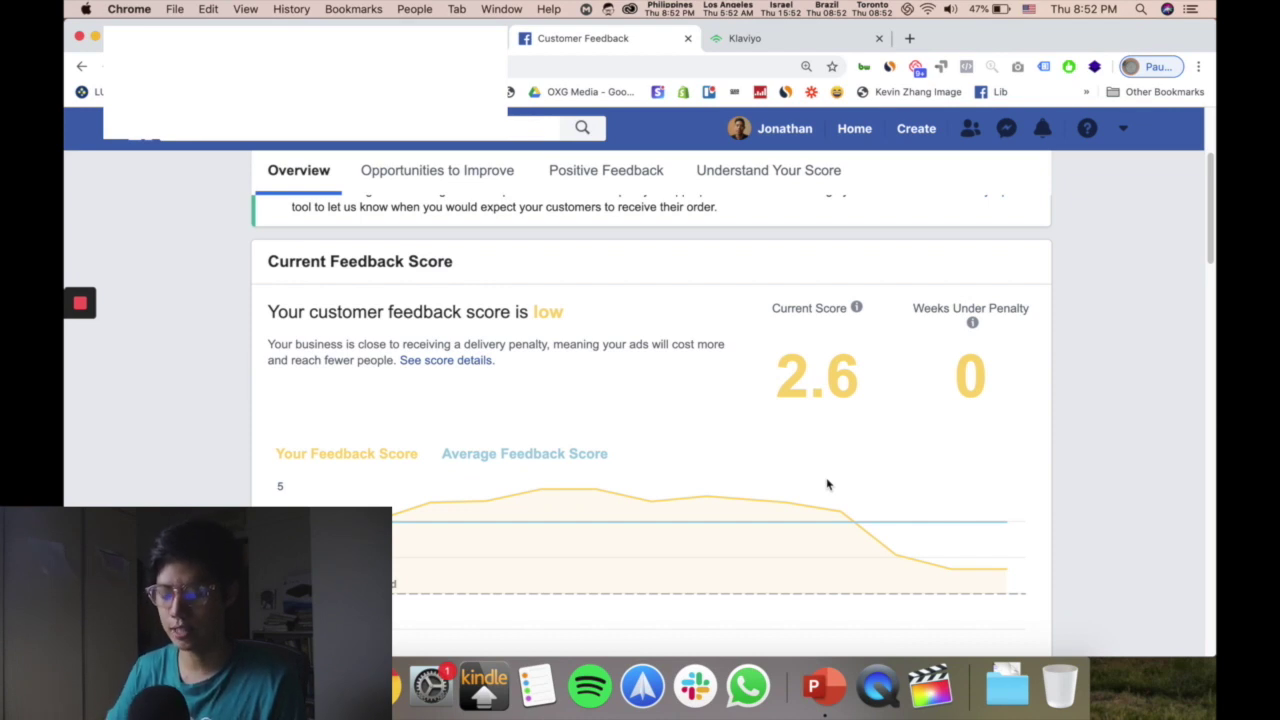
{"action": "key", "text": "ctrl+shift+Tab"}
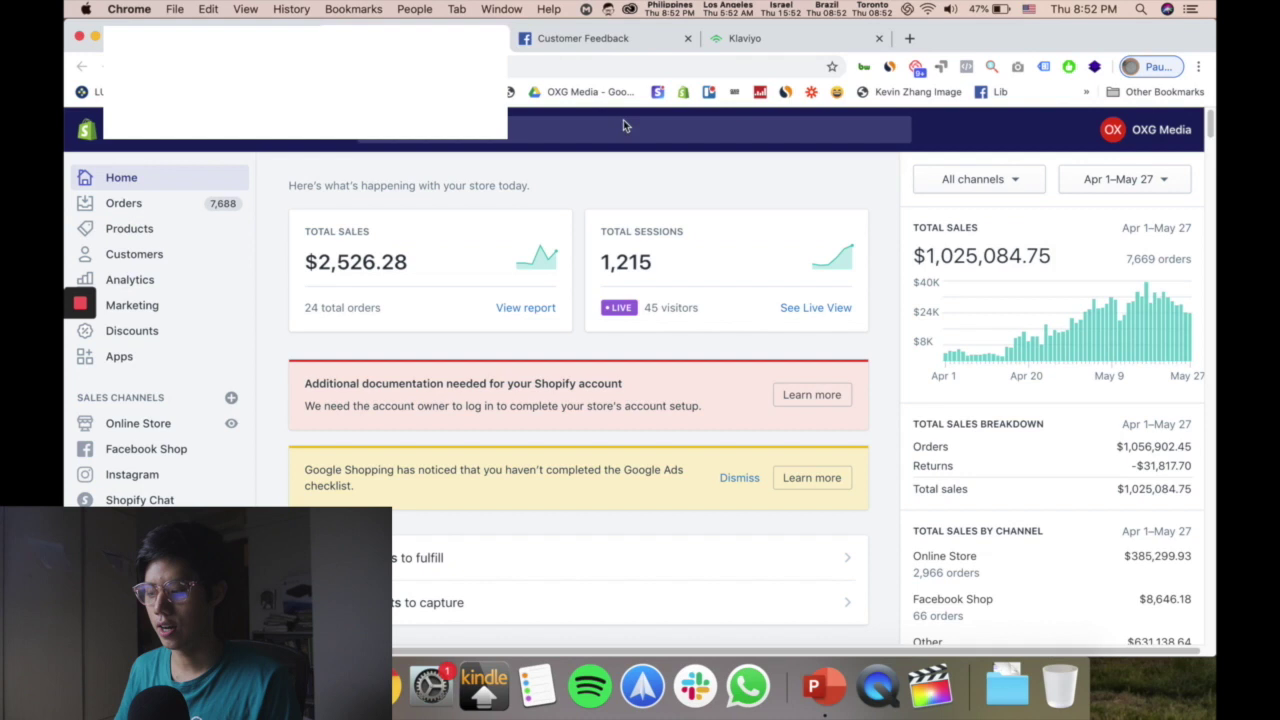
{"action": "left_click", "coordinate": [655, 40]}
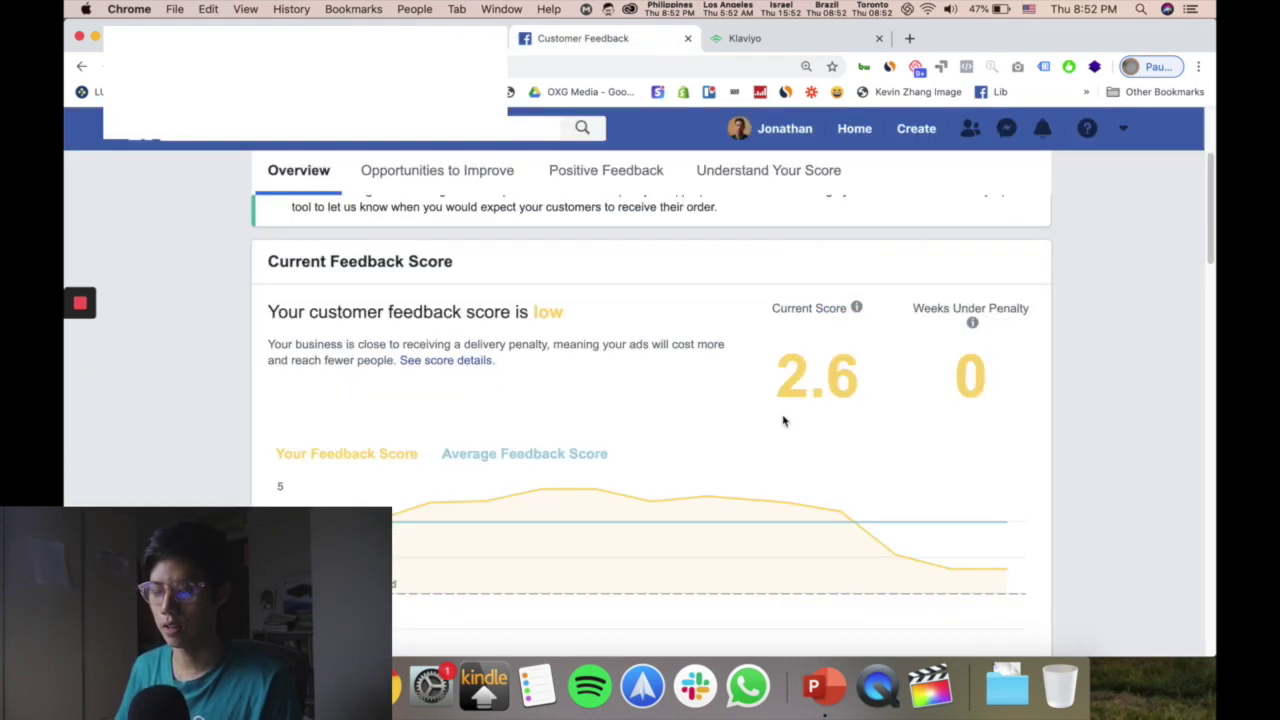
{"action": "key", "text": "ctrl+shift+Tab"}
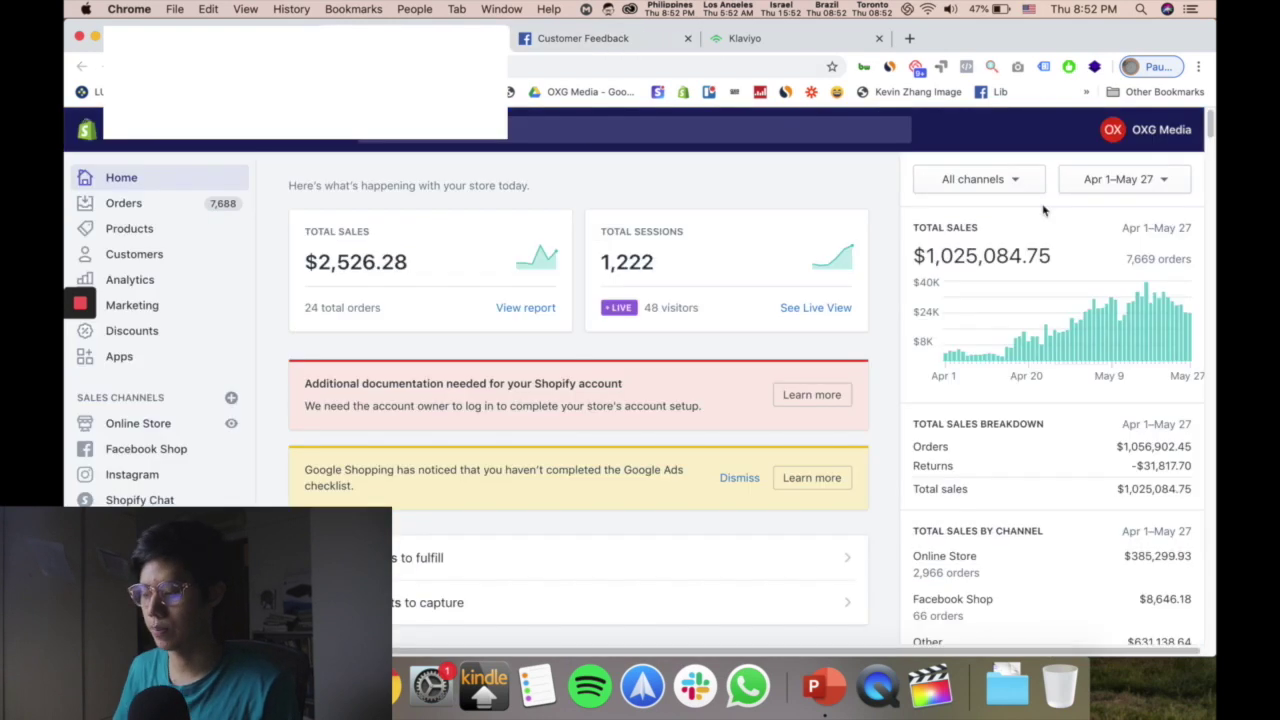
- Set the Shopify sales range to September 1–30, 2019 ($4,981.30)
{"action": "left_click", "coordinate": [1088, 185]}
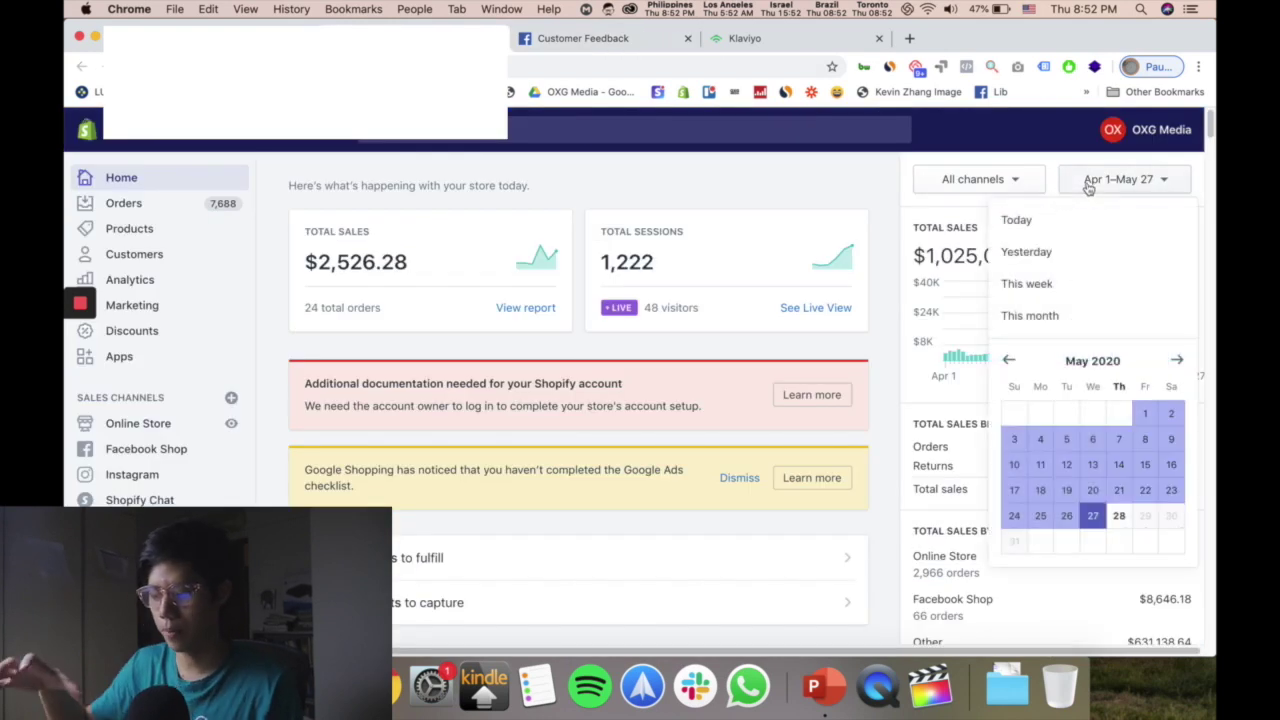
{"action": "left_click", "coordinate": [1005, 361]}
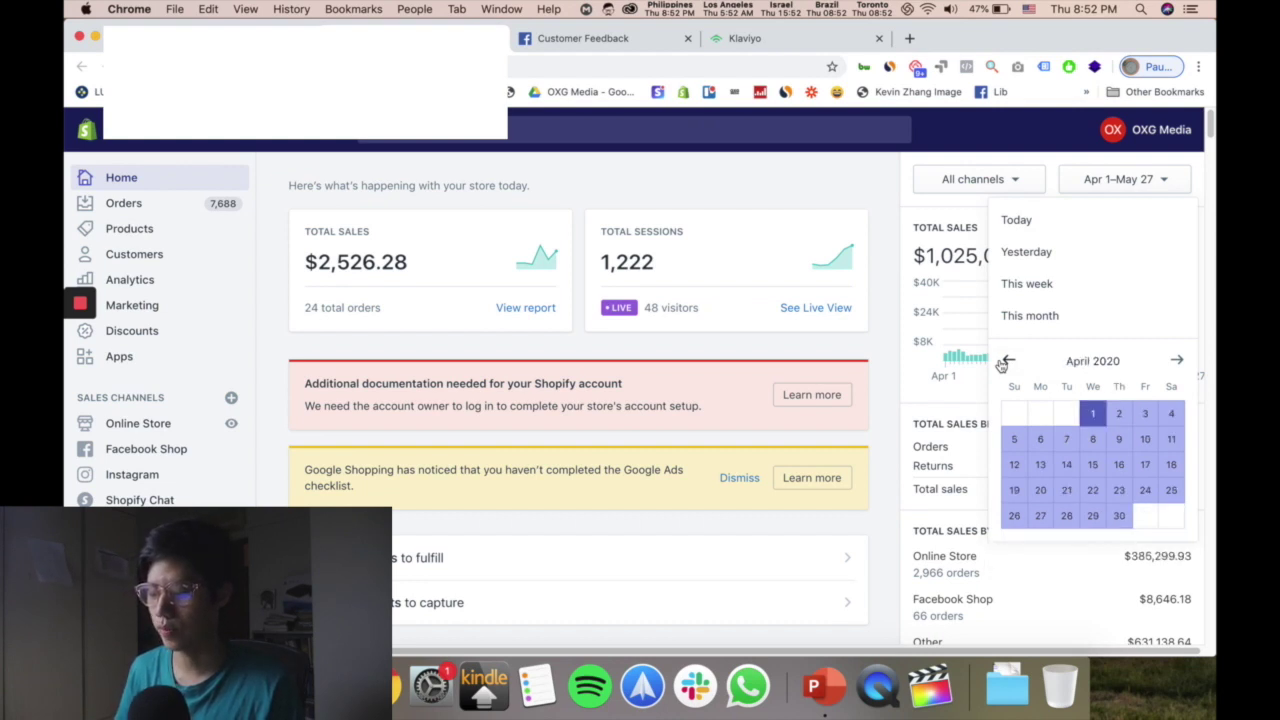
{"action": "left_click", "coordinate": [1005, 361]}
{"action": "left_click", "coordinate": [1005, 361]}
{"action": "left_click", "coordinate": [1005, 361]}
{"action": "left_click", "coordinate": [1005, 361]}
{"action": "left_click", "coordinate": [1005, 361]}
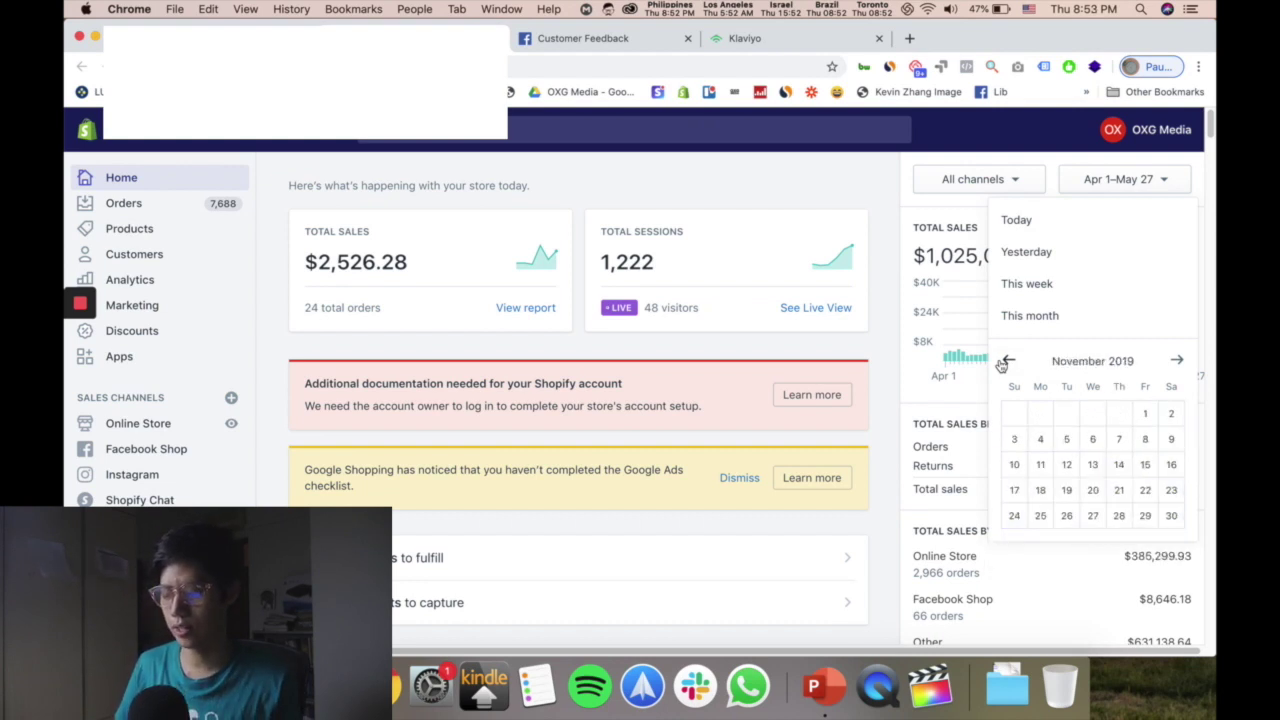
{"action": "left_click", "coordinate": [1005, 361]}
{"action": "left_click", "coordinate": [1005, 361]}
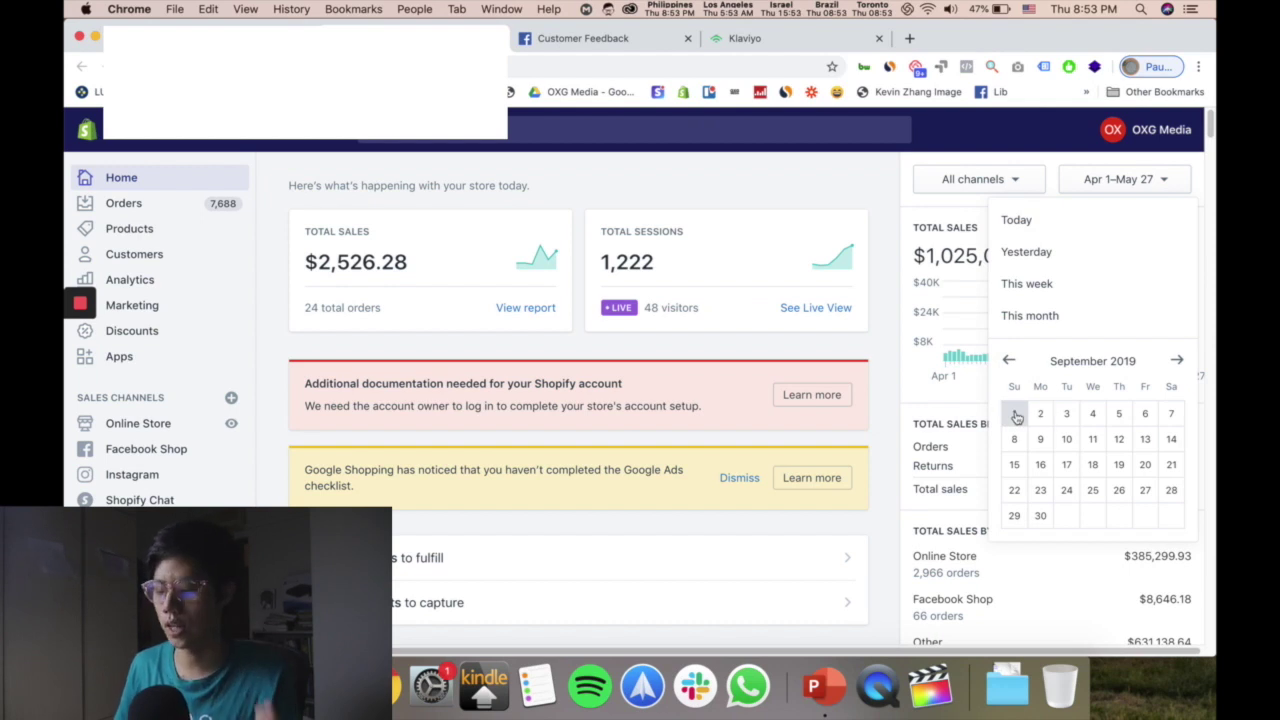
{"action": "left_click", "coordinate": [1014, 414]}
{"action": "left_click", "coordinate": [1040, 515]}
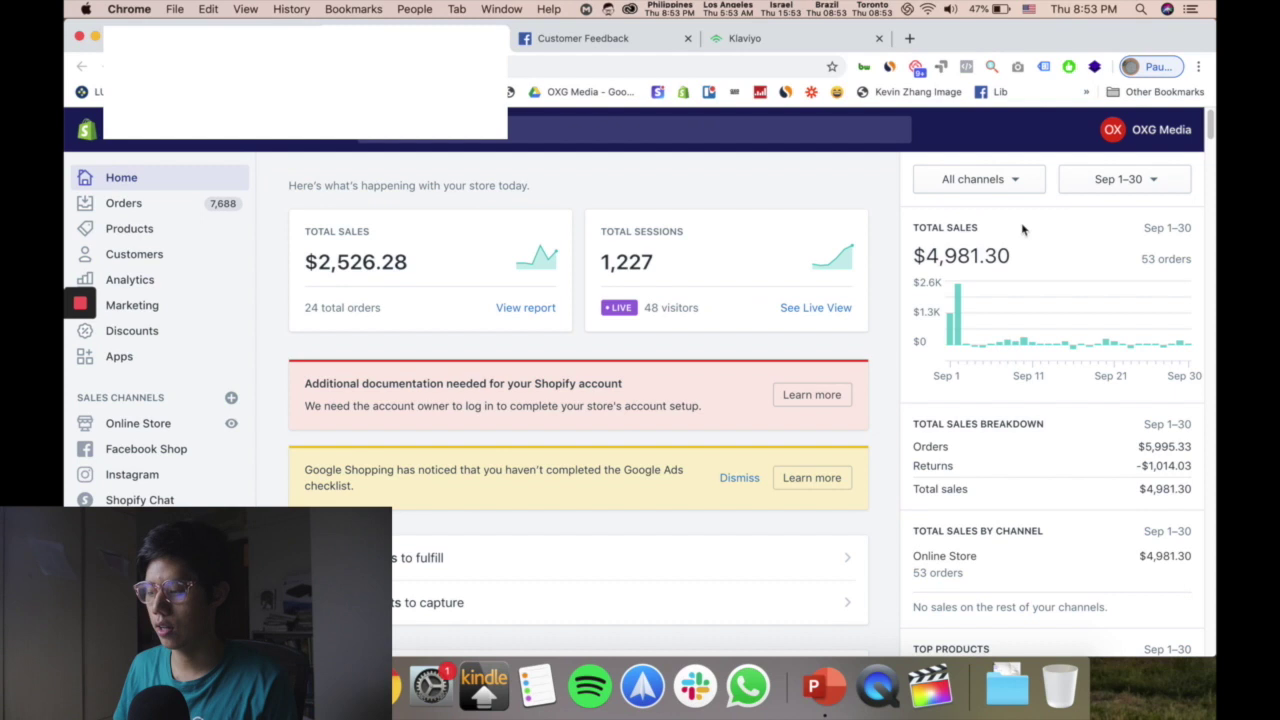
- Change the sales range to October 1–31, 2019
{"action": "left_click", "coordinate": [1124, 183]}
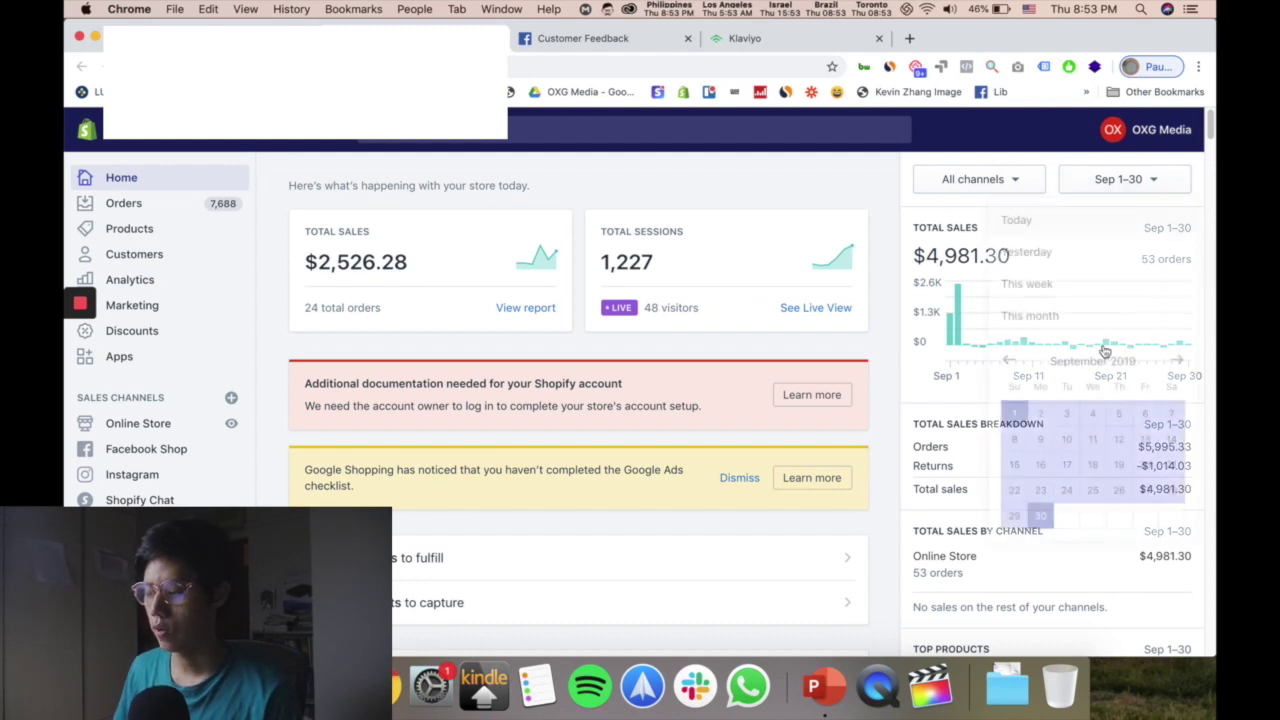
{"action": "left_click", "coordinate": [1175, 358]}
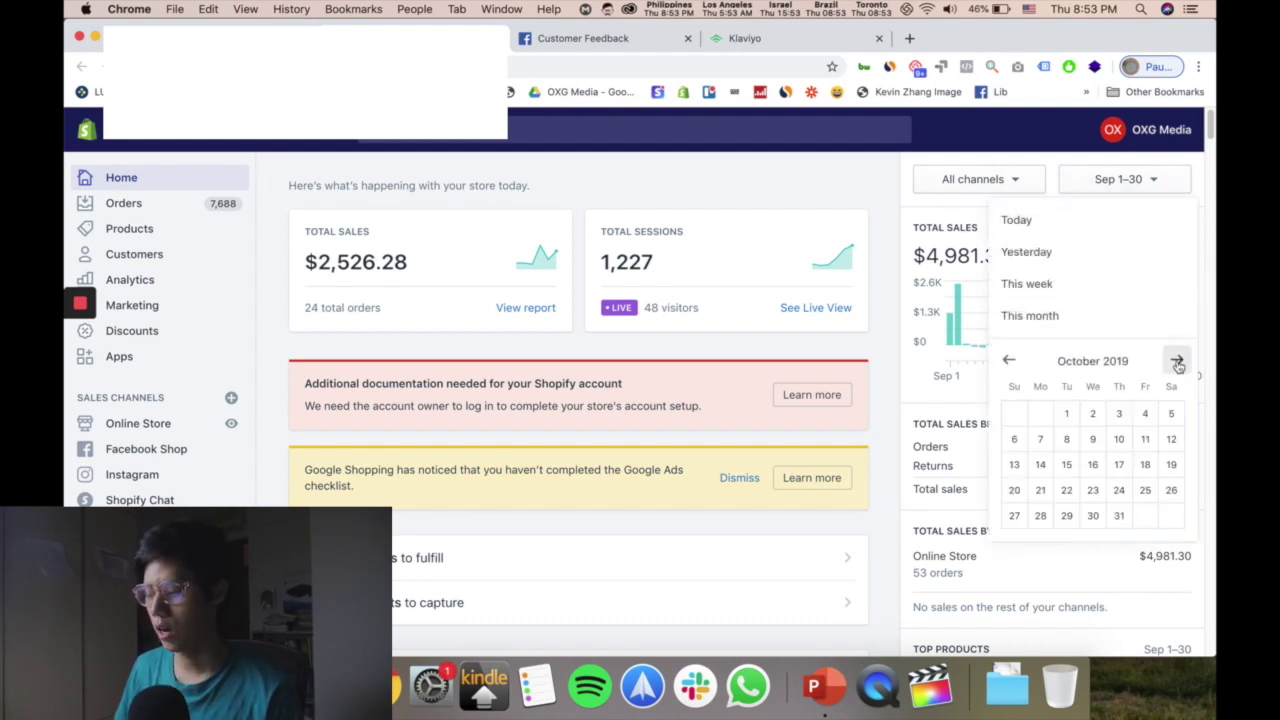
{"action": "left_click", "coordinate": [1066, 413]}
{"action": "left_click", "coordinate": [1119, 515]}
- Load October totals, then set the sales range to Oct 1–Nov 2, 2019
{"action": "left_click", "coordinate": [867, 190]}
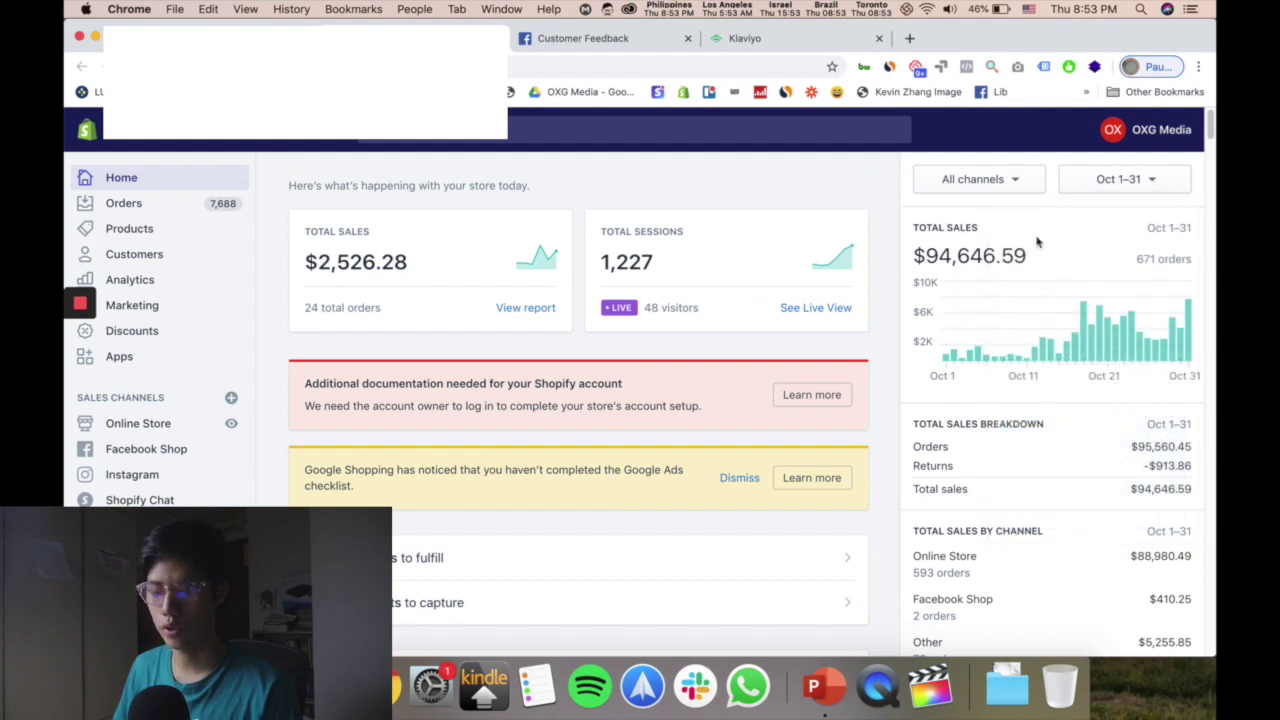
{"action": "left_click", "coordinate": [1098, 181]}
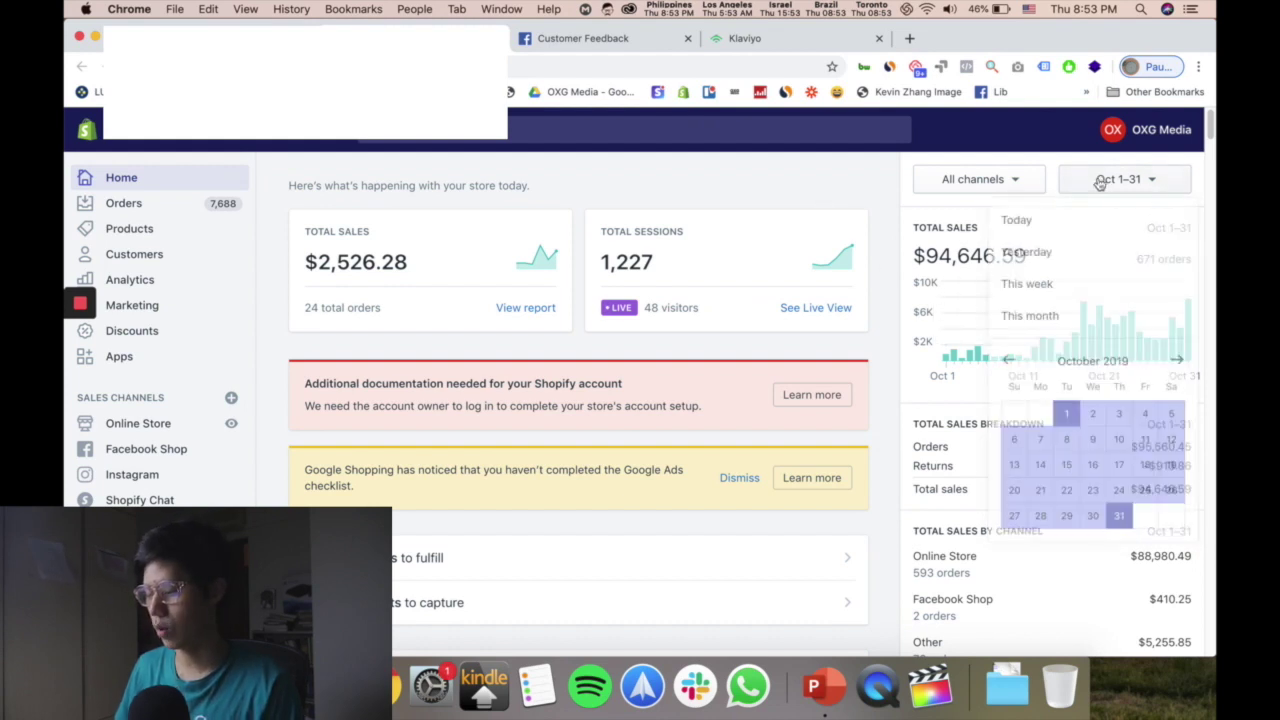
{"action": "left_click", "coordinate": [1066, 413]}
{"action": "left_click", "coordinate": [1176, 359]}
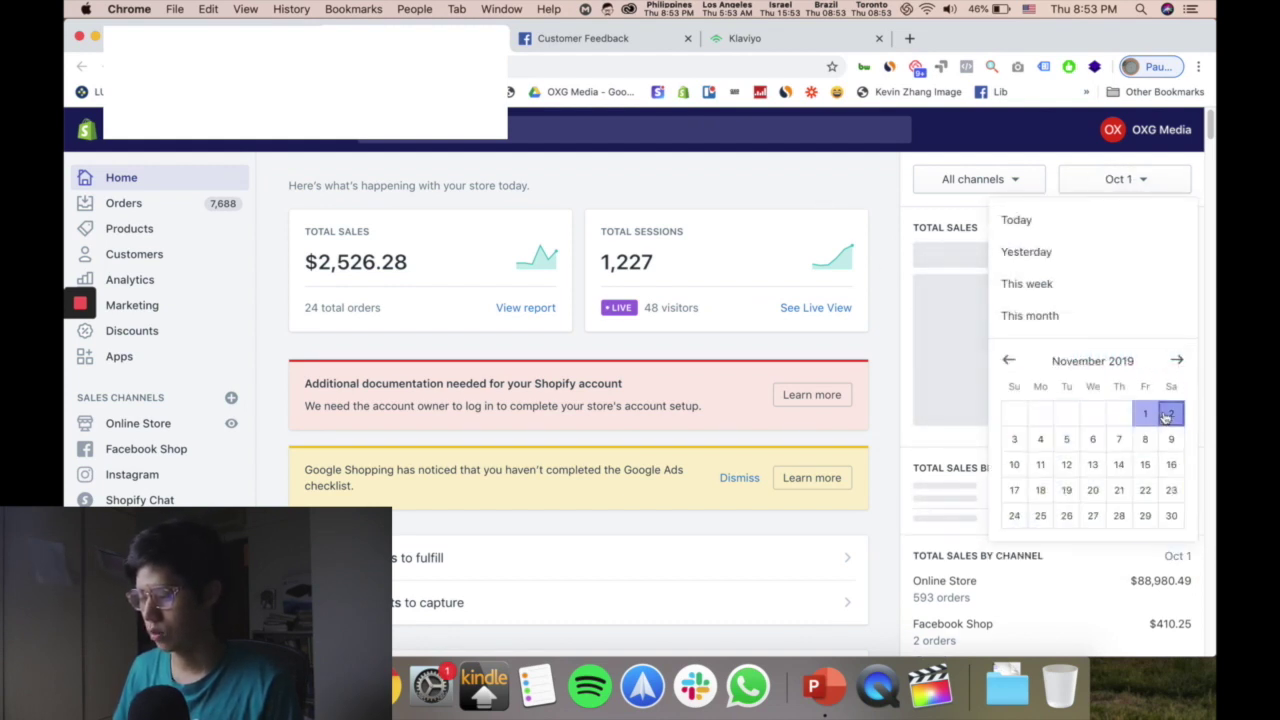
{"action": "left_click", "coordinate": [1166, 415]}
{"action": "left_click", "coordinate": [855, 203]}
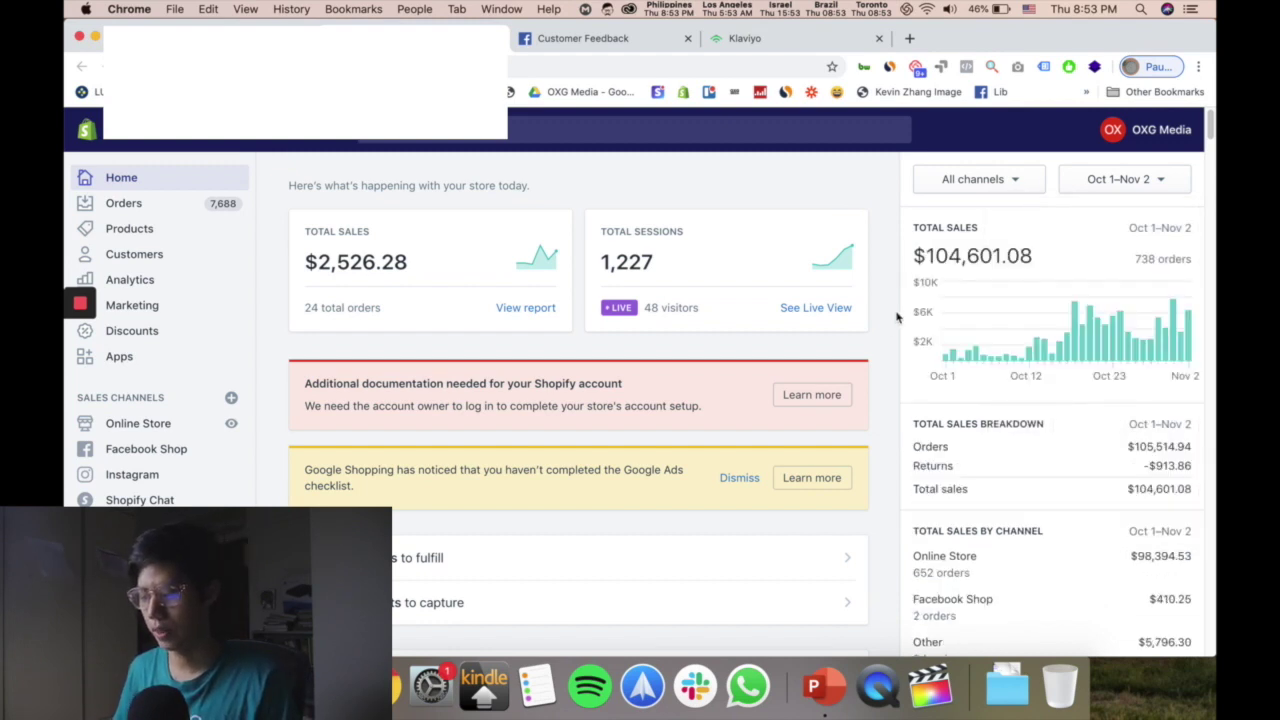
- Set the sales range to January 1–May 28, 2020
{"action": "left_click", "coordinate": [1088, 190]}
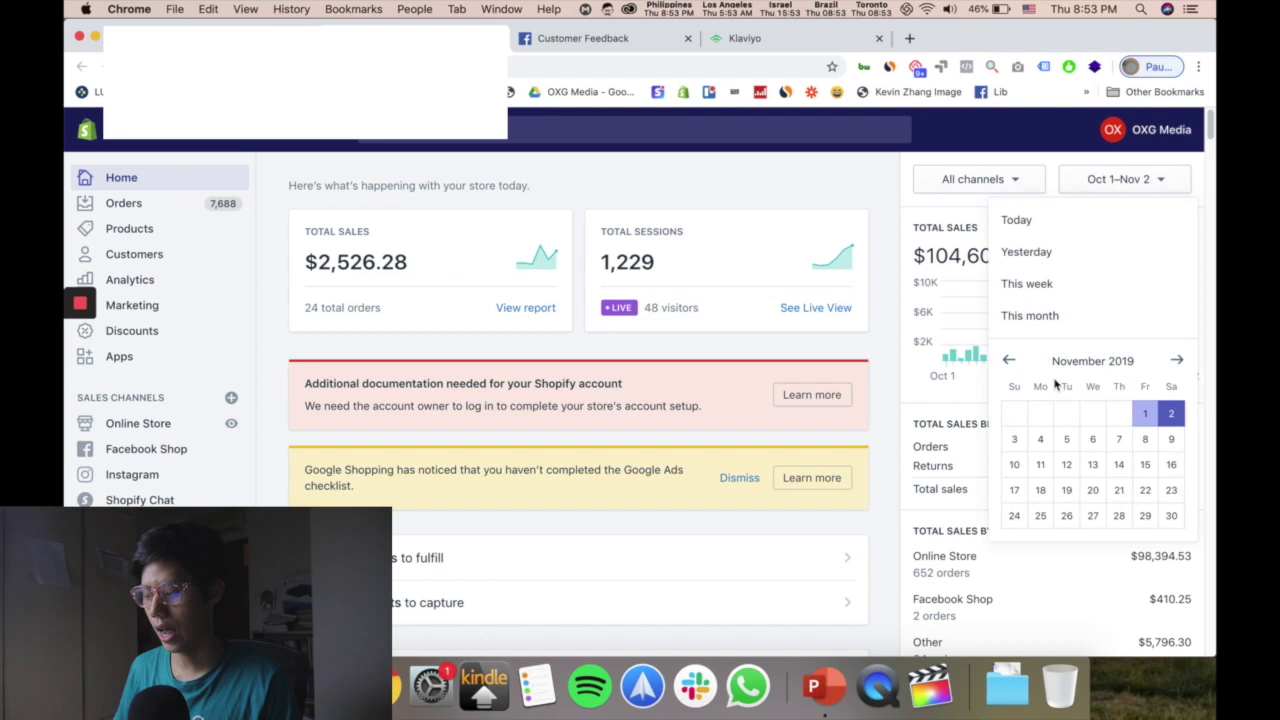
{"action": "left_click", "coordinate": [1176, 362]}
{"action": "left_click", "coordinate": [1176, 362]}
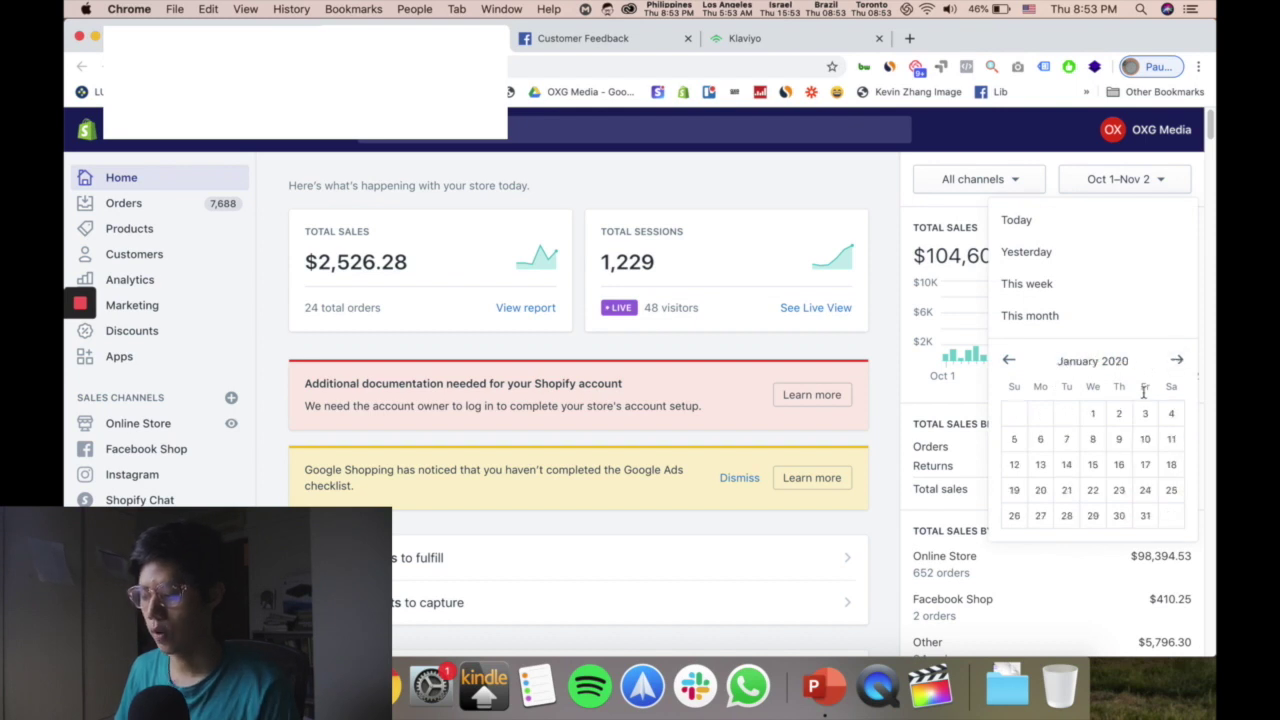
{"action": "left_click", "coordinate": [1093, 413]}
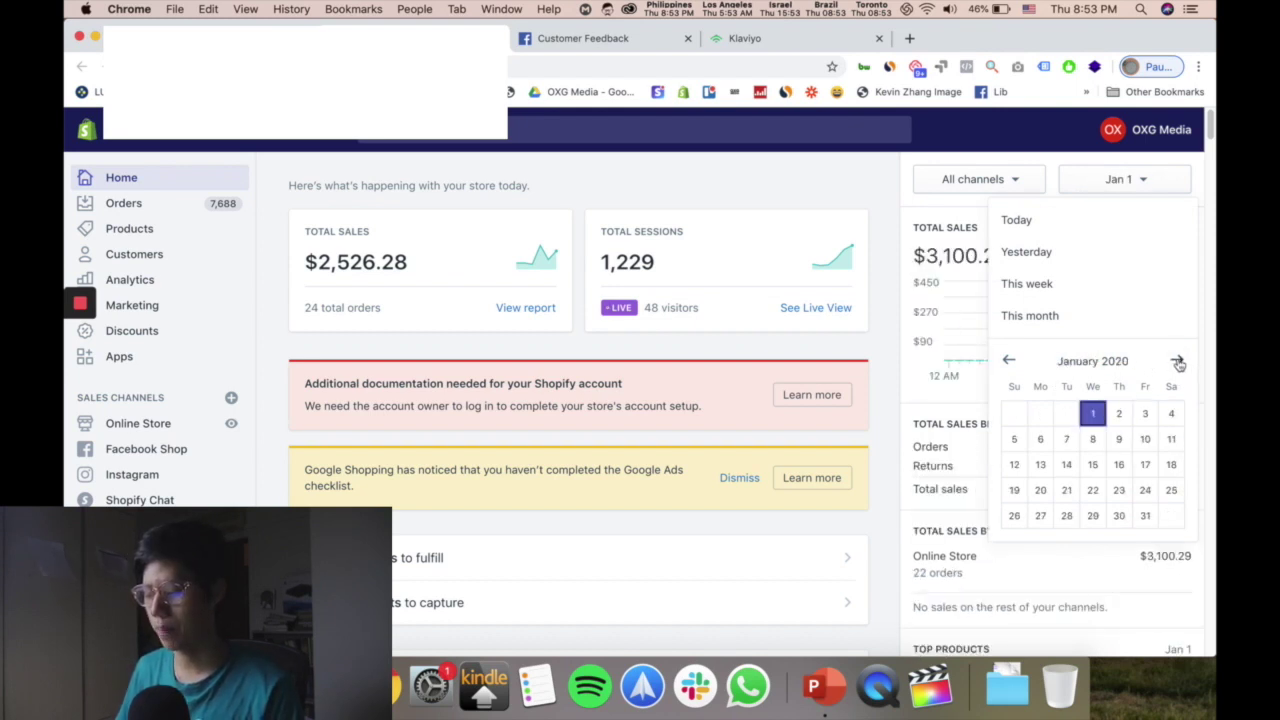
{"action": "left_click", "coordinate": [1178, 363]}
{"action": "left_click", "coordinate": [1178, 363]}
{"action": "left_click", "coordinate": [1178, 363]}
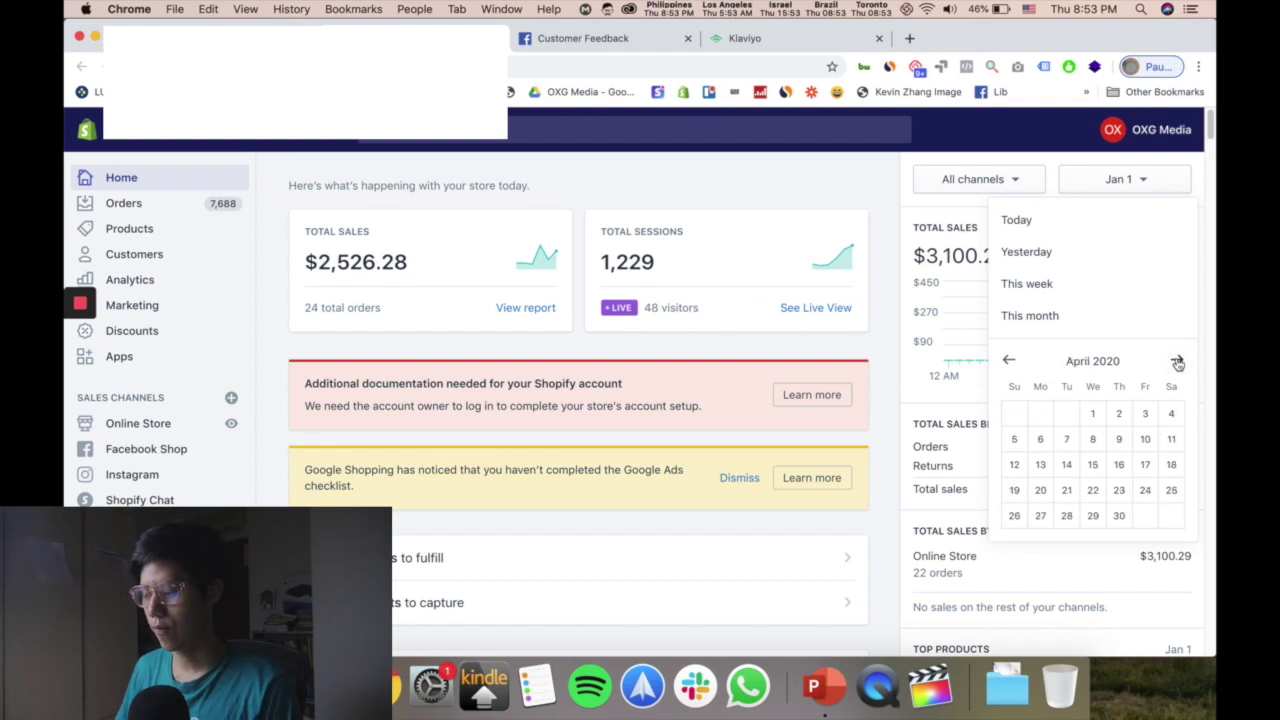
{"action": "left_click", "coordinate": [1178, 363]}
{"action": "left_click", "coordinate": [1119, 515]}
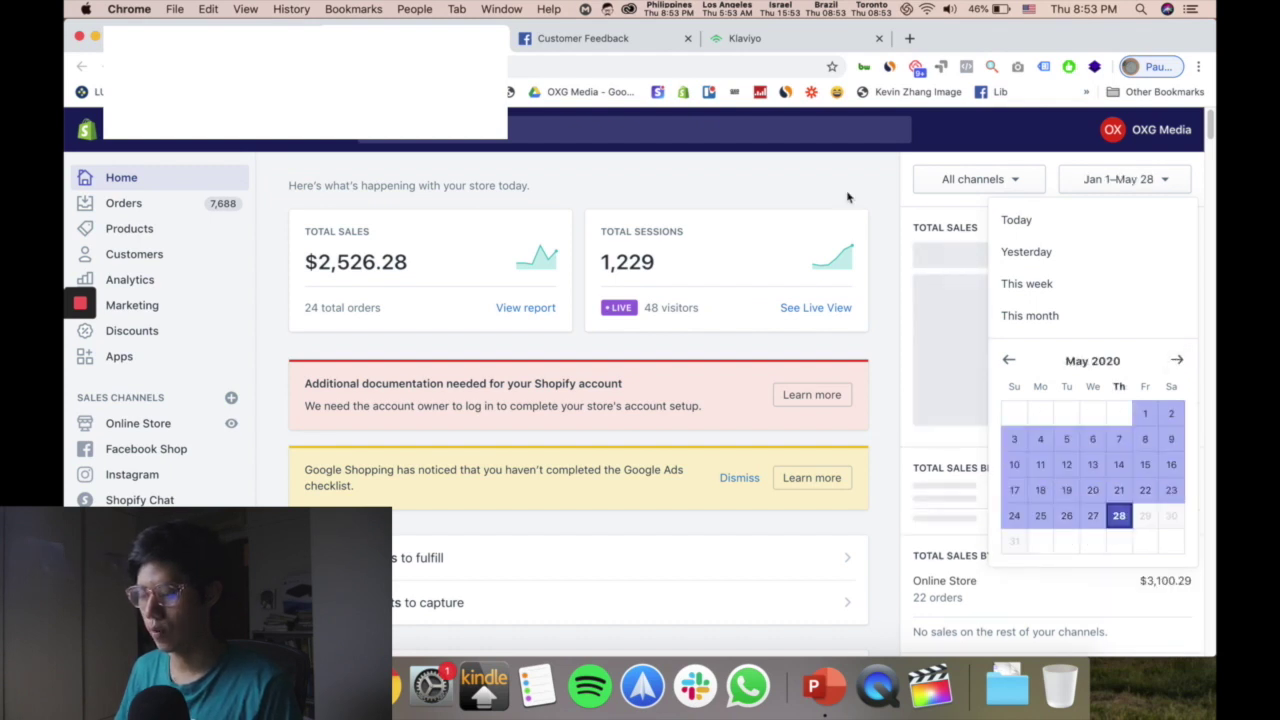
{"action": "left_click", "coordinate": [851, 190]}
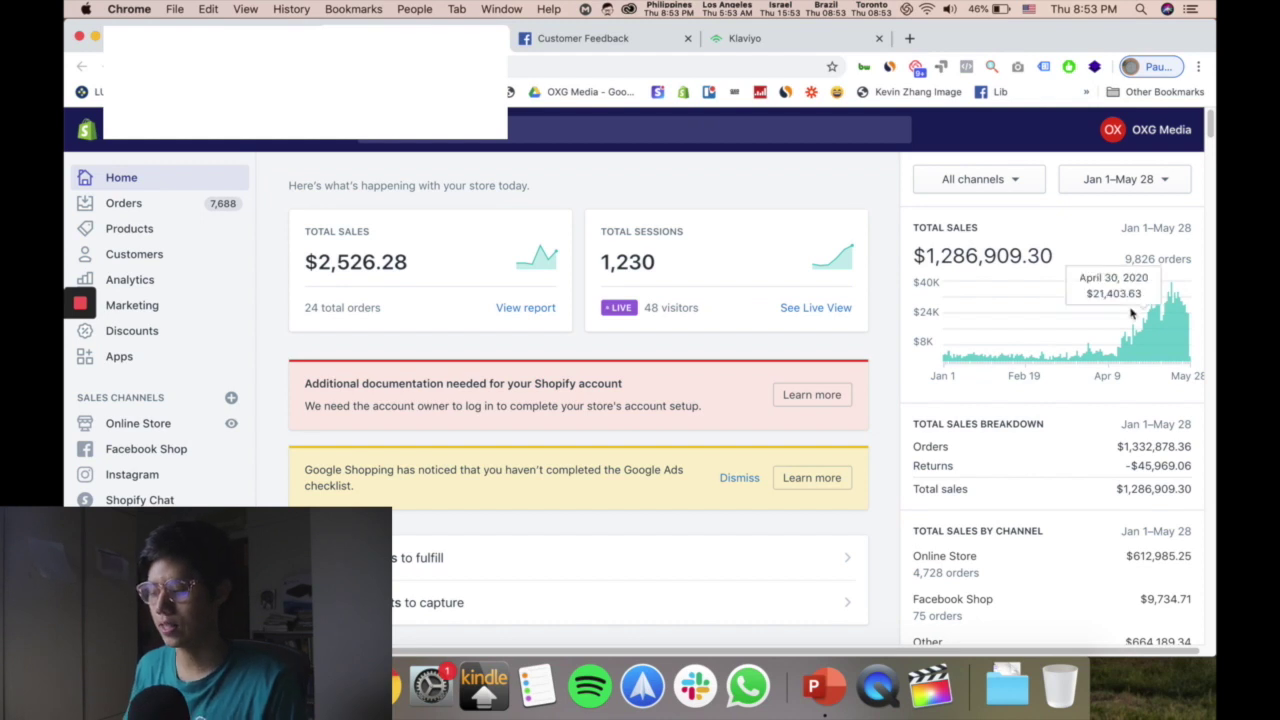
{"action": "mouse_move", "coordinate": [1134, 335]}
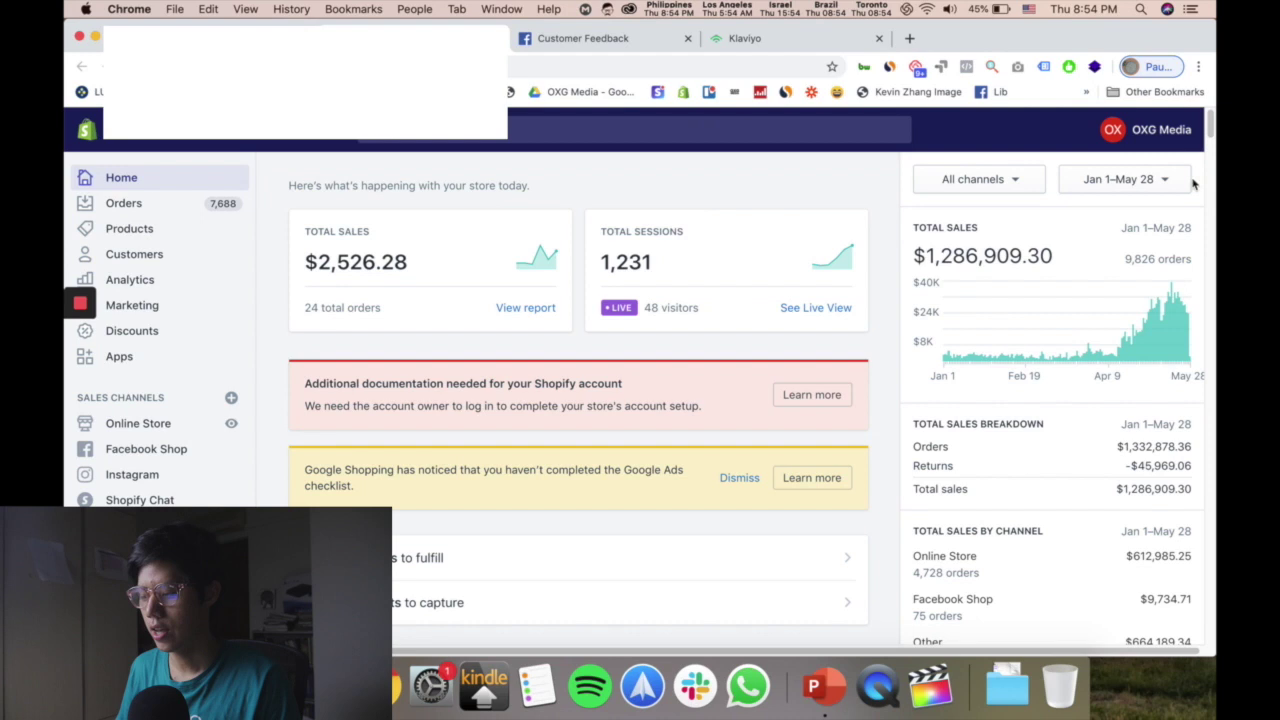
- Narrow the sales range to Apr 1–May 28, then switch to Klaviyo's revenue dashboard
{"action": "left_click", "coordinate": [1137, 178]}
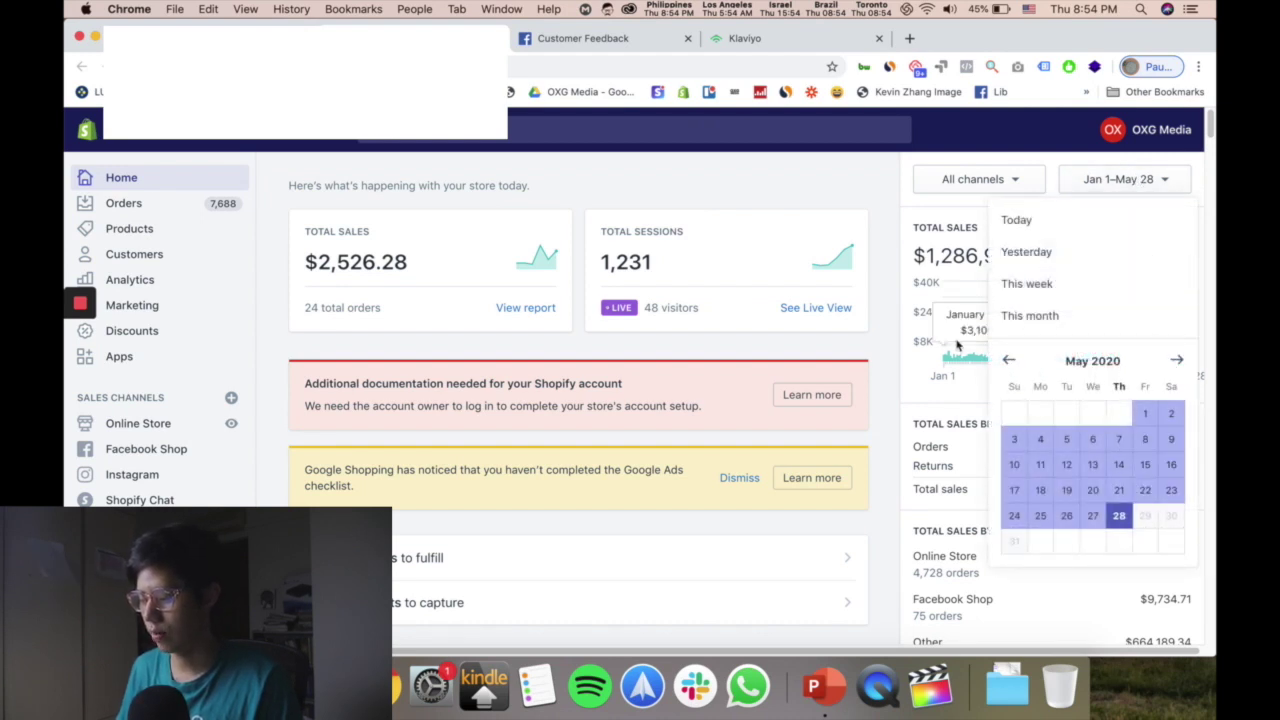
{"action": "left_click", "coordinate": [1010, 364]}
{"action": "left_click", "coordinate": [1092, 413]}
{"action": "left_click", "coordinate": [1178, 366]}
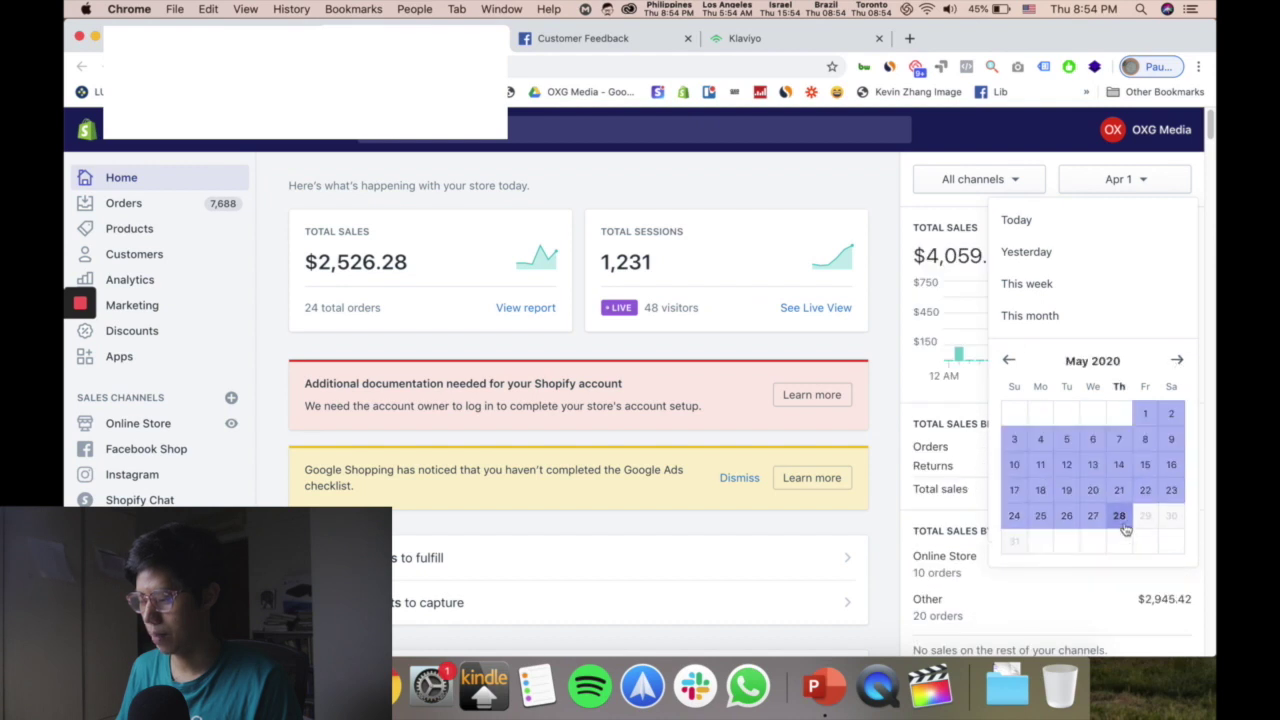
{"action": "left_click", "coordinate": [1119, 515]}
{"action": "left_click", "coordinate": [877, 194]}
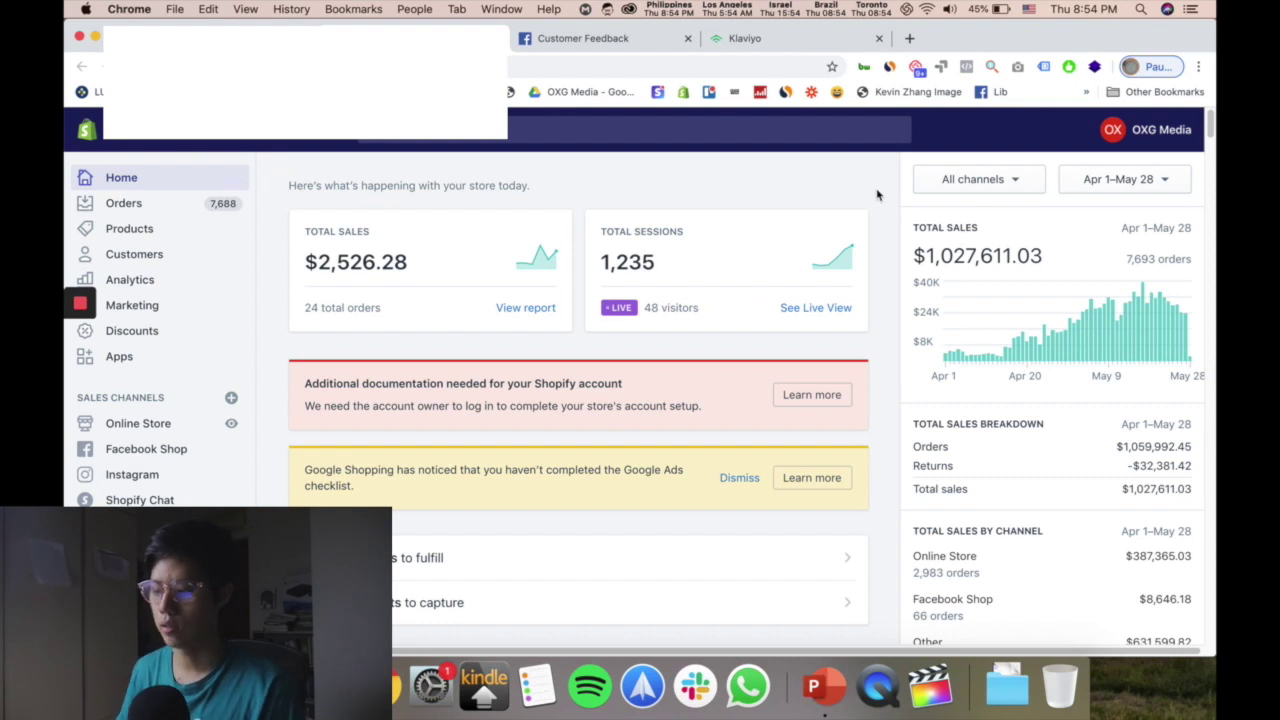
{"action": "left_click", "coordinate": [730, 38]}
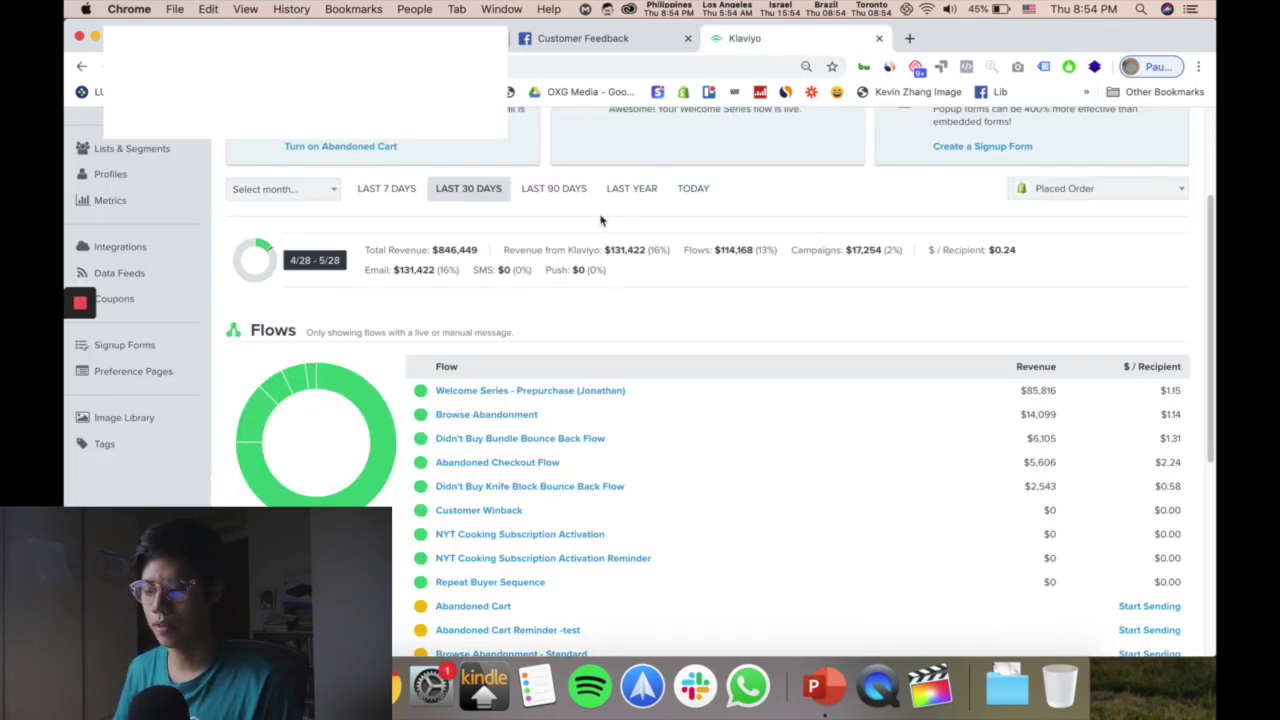
- Scroll through Klaviyo's 4/28–5/28 Flows and Campaigns revenue, then return to Shopify
{"action": "right_click", "coordinate": [664, 324]}
{"action": "left_click", "coordinate": [600, 318]}
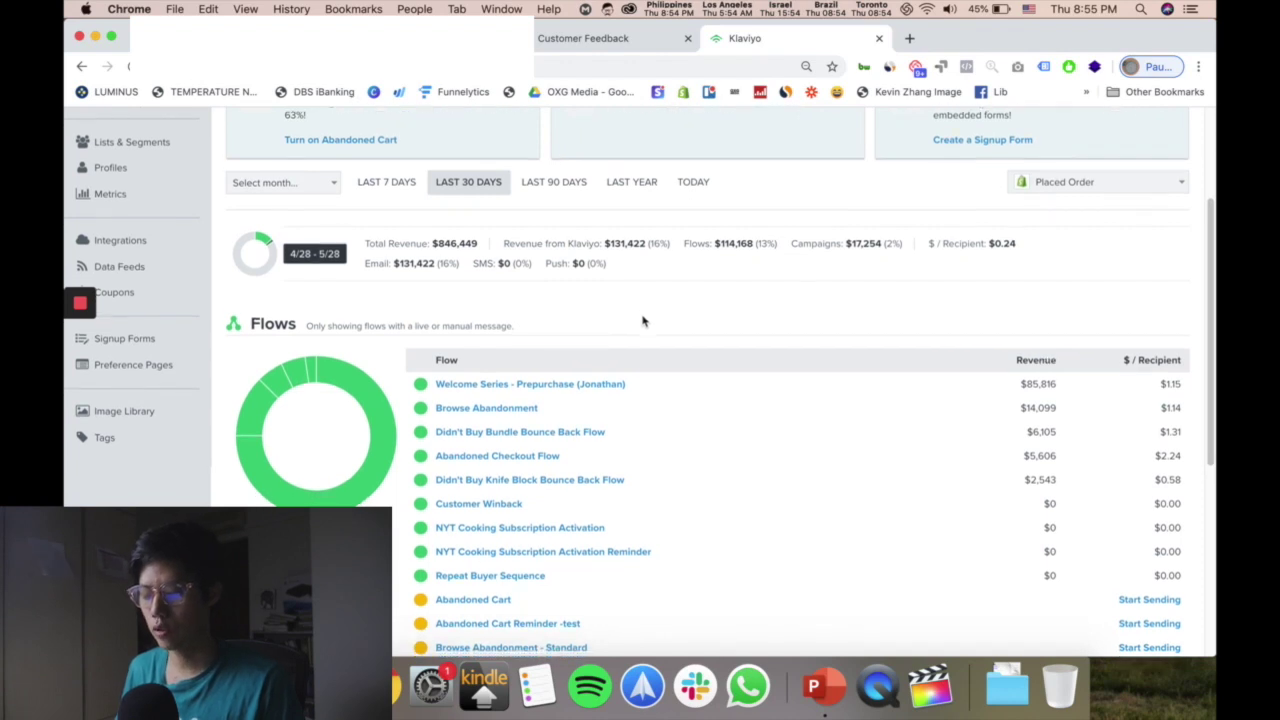
{"action": "scroll", "coordinate": [640, 320], "scroll_direction": "down", "scroll_amount": 3}
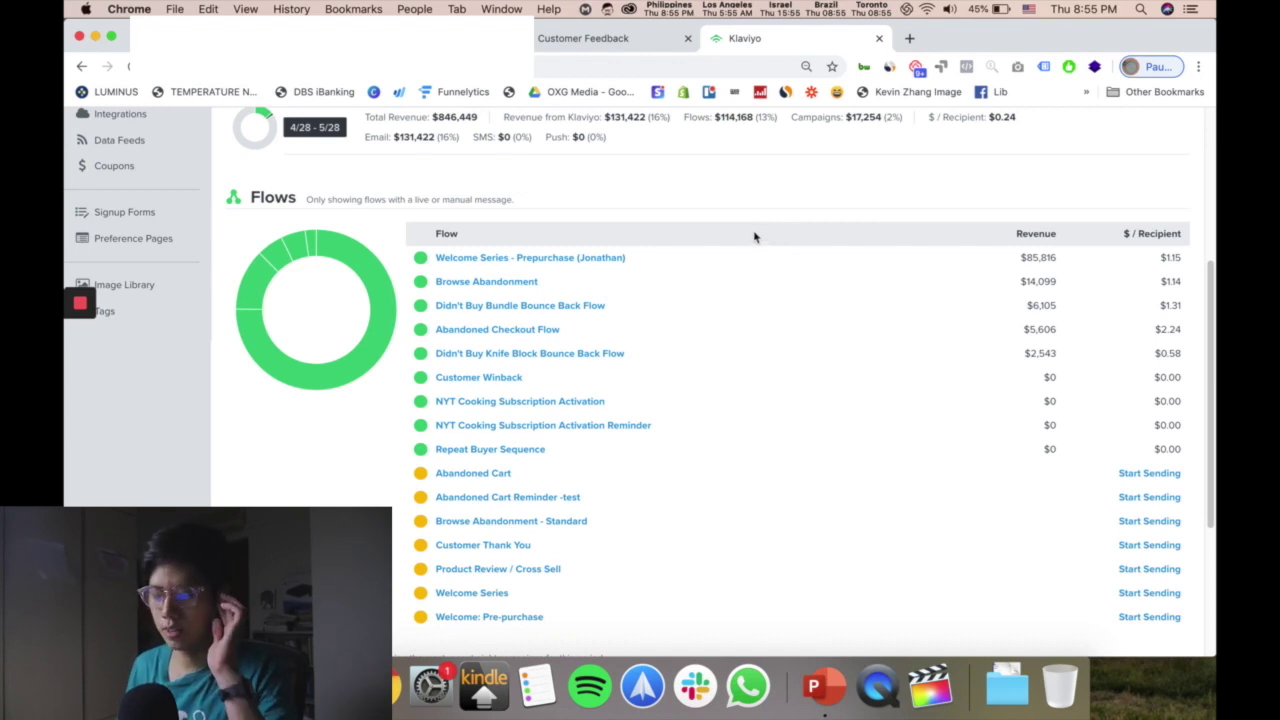
{"action": "scroll", "coordinate": [755, 237], "scroll_direction": "down", "scroll_amount": 5}
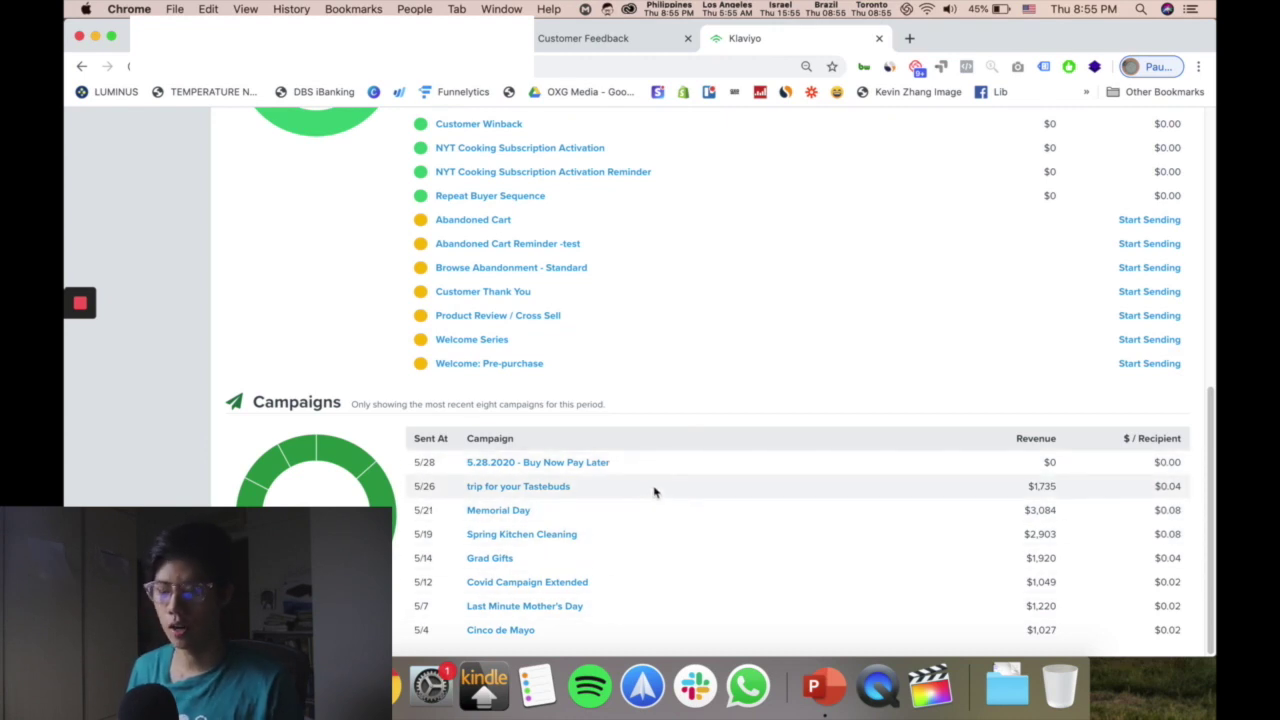
{"action": "scroll", "coordinate": [655, 492], "scroll_direction": "up", "scroll_amount": 6}
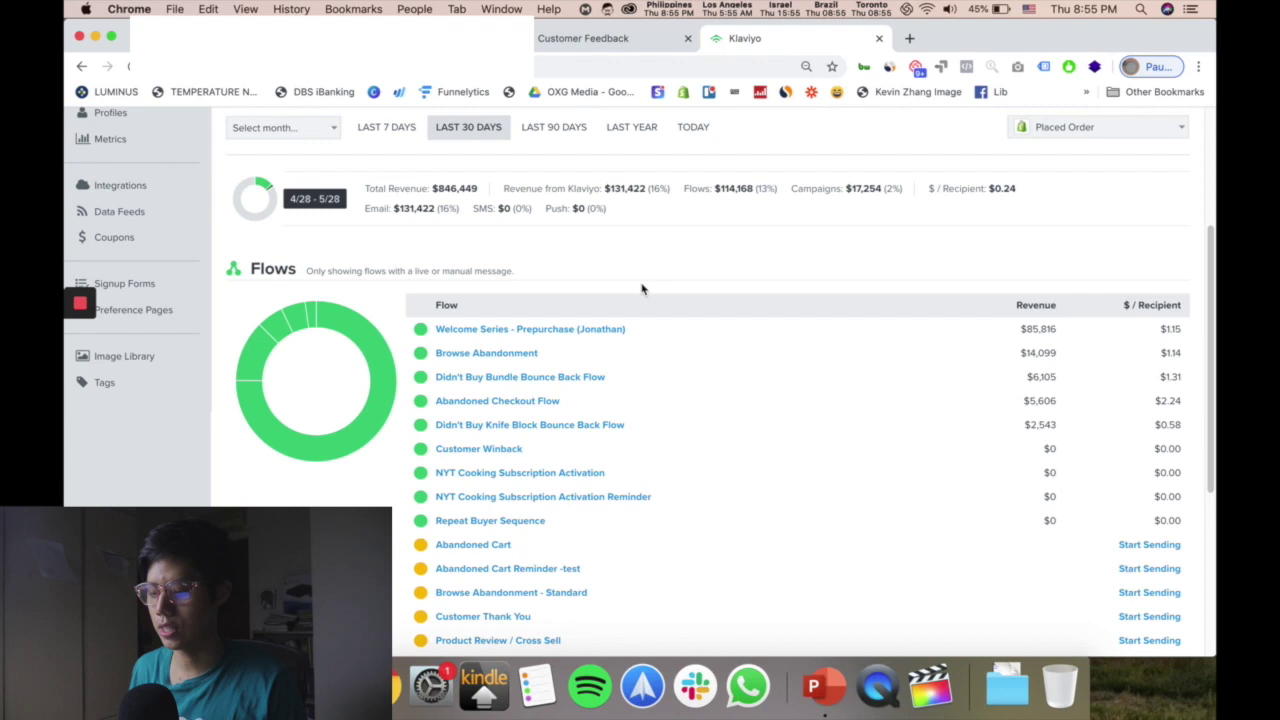
{"action": "left_click", "coordinate": [525, 38]}
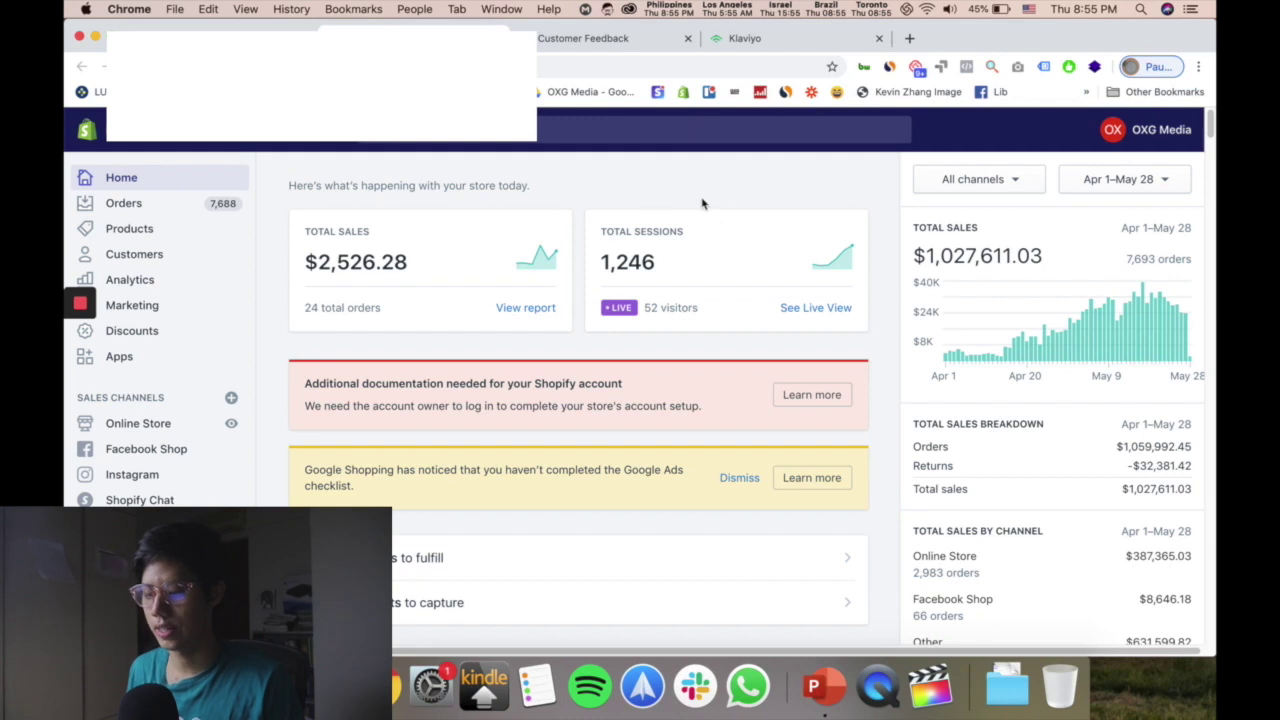
- Switch to Ads Manager and set the report date to April 13, 2020
{"action": "mouse_move", "coordinate": [998, 359]}
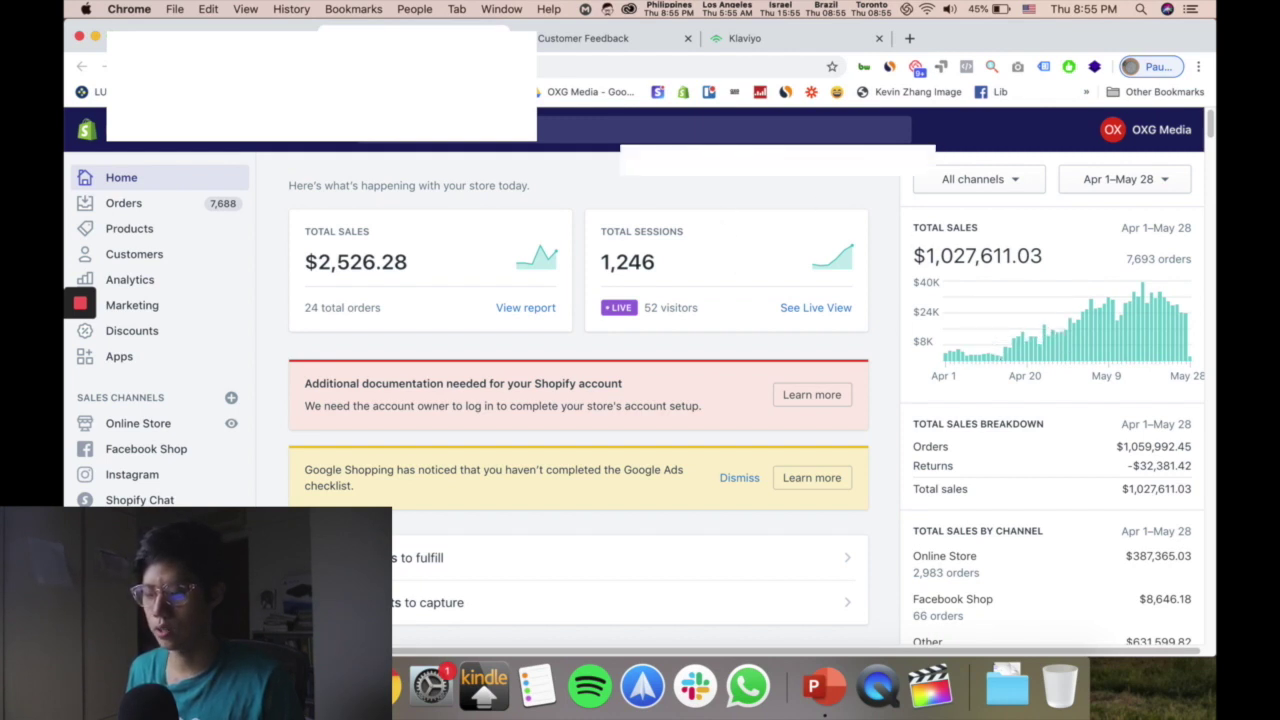
{"action": "key", "text": "ctrl+Tab"}
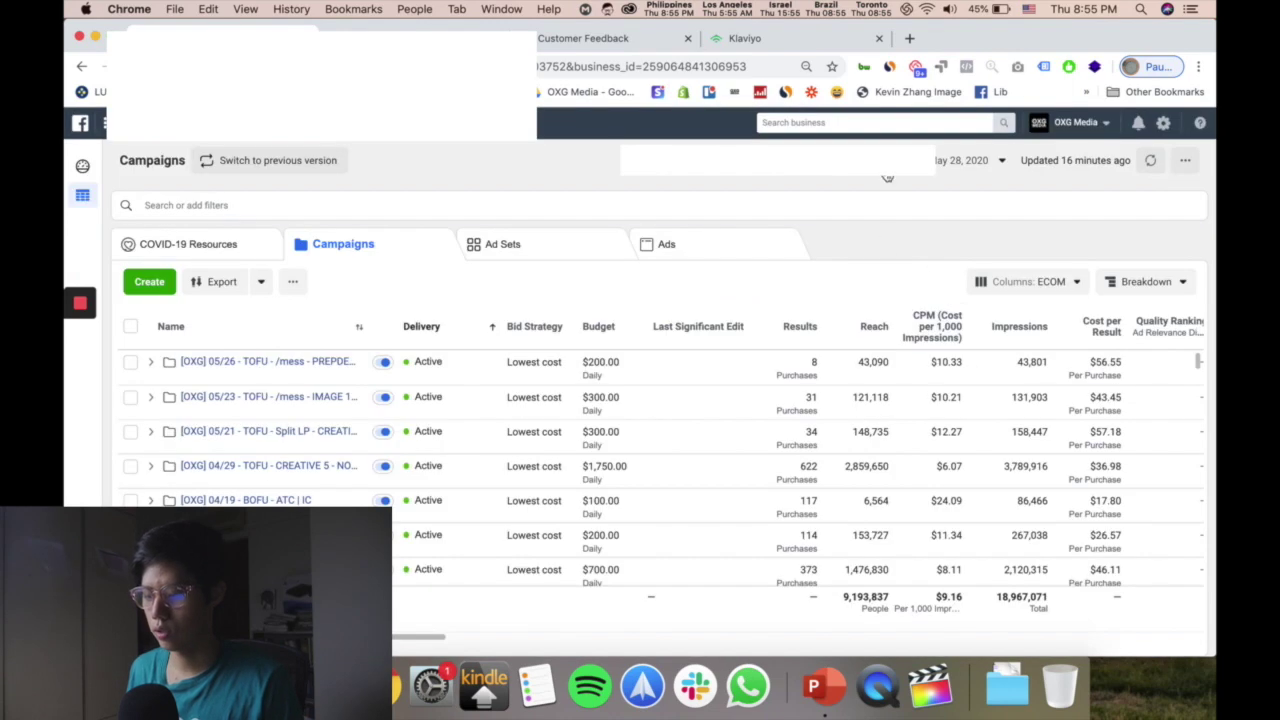
{"action": "left_click", "coordinate": [960, 160]}
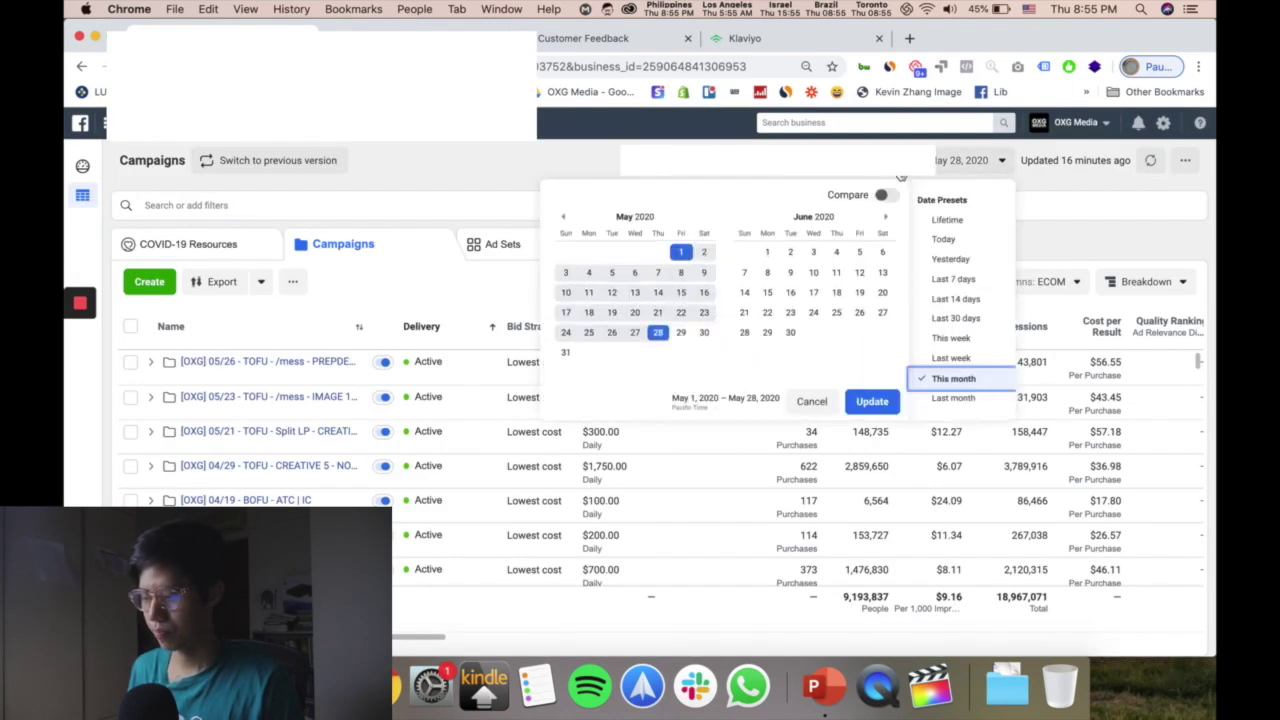
{"action": "left_click", "coordinate": [1150, 165]}
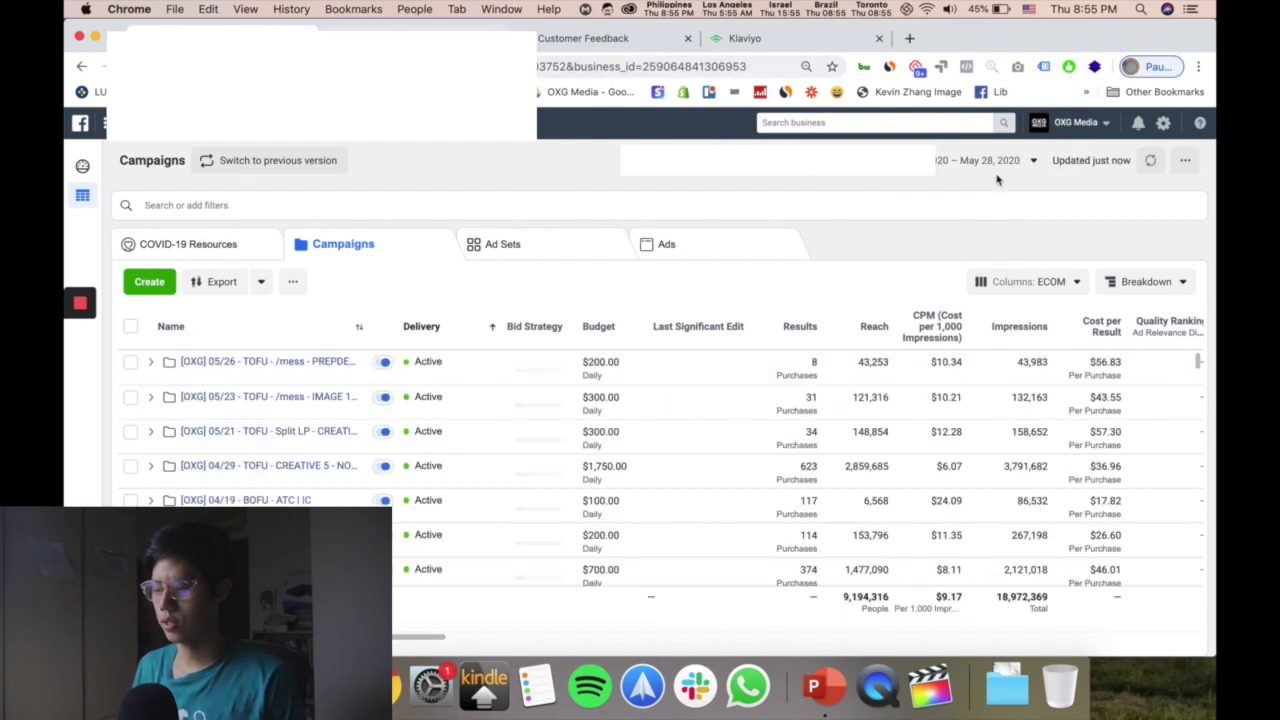
{"action": "left_click", "coordinate": [960, 162]}
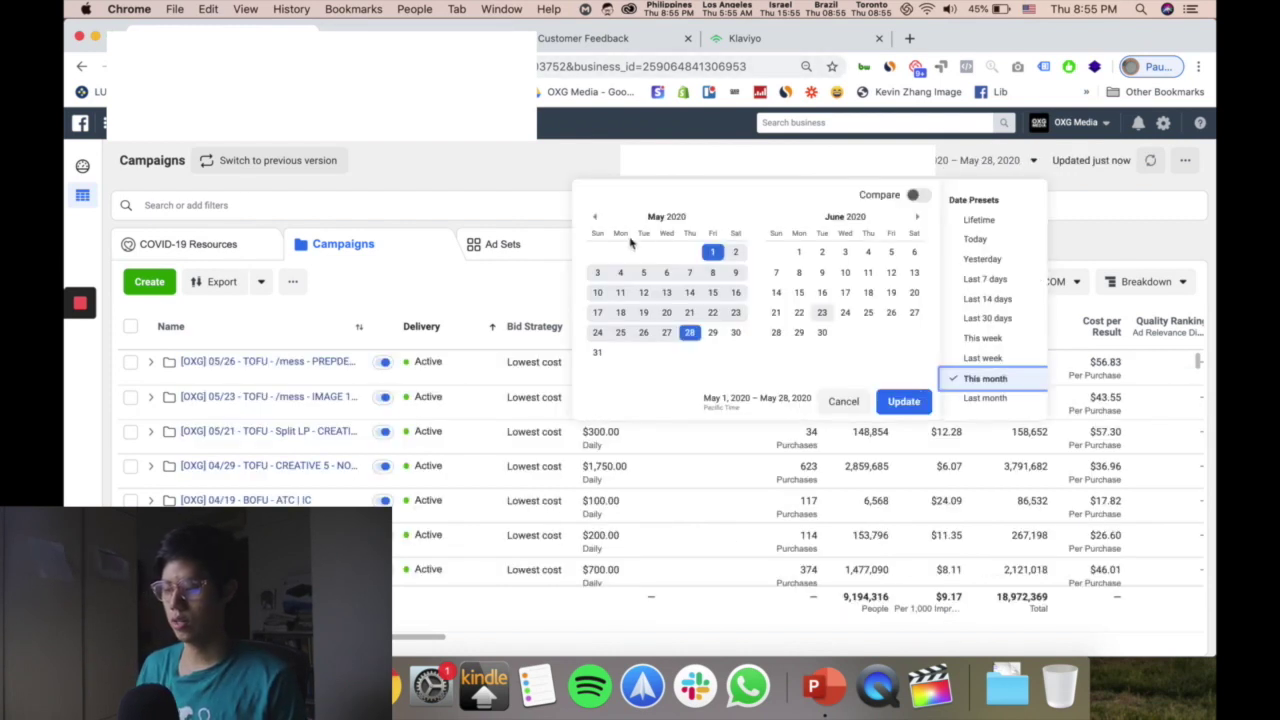
{"action": "left_click", "coordinate": [595, 216]}
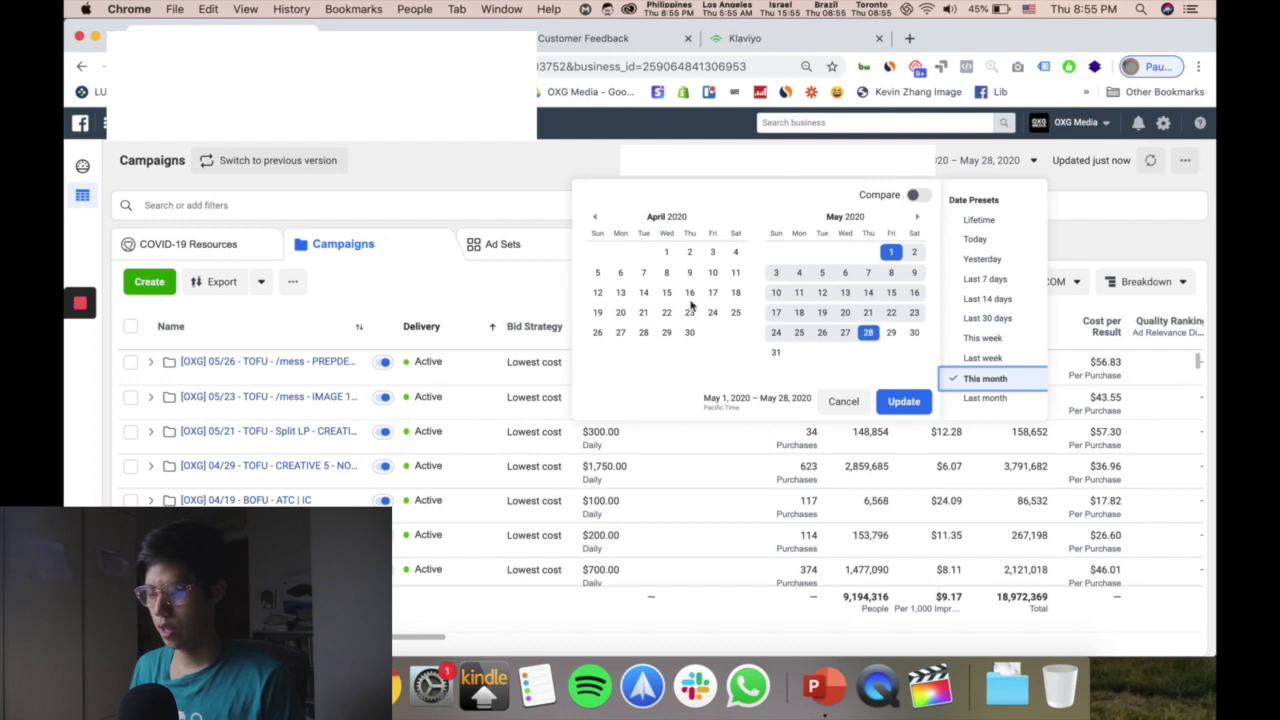
{"action": "left_click", "coordinate": [620, 292]}
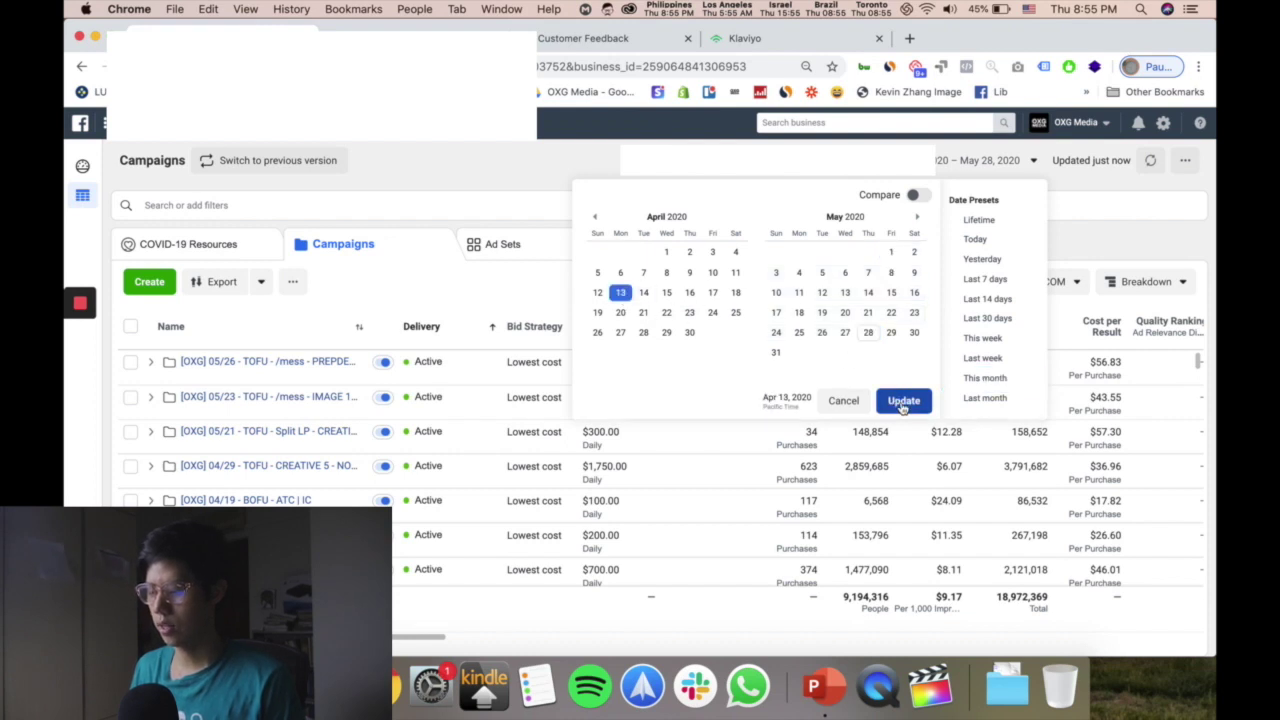
{"action": "left_click", "coordinate": [903, 401]}
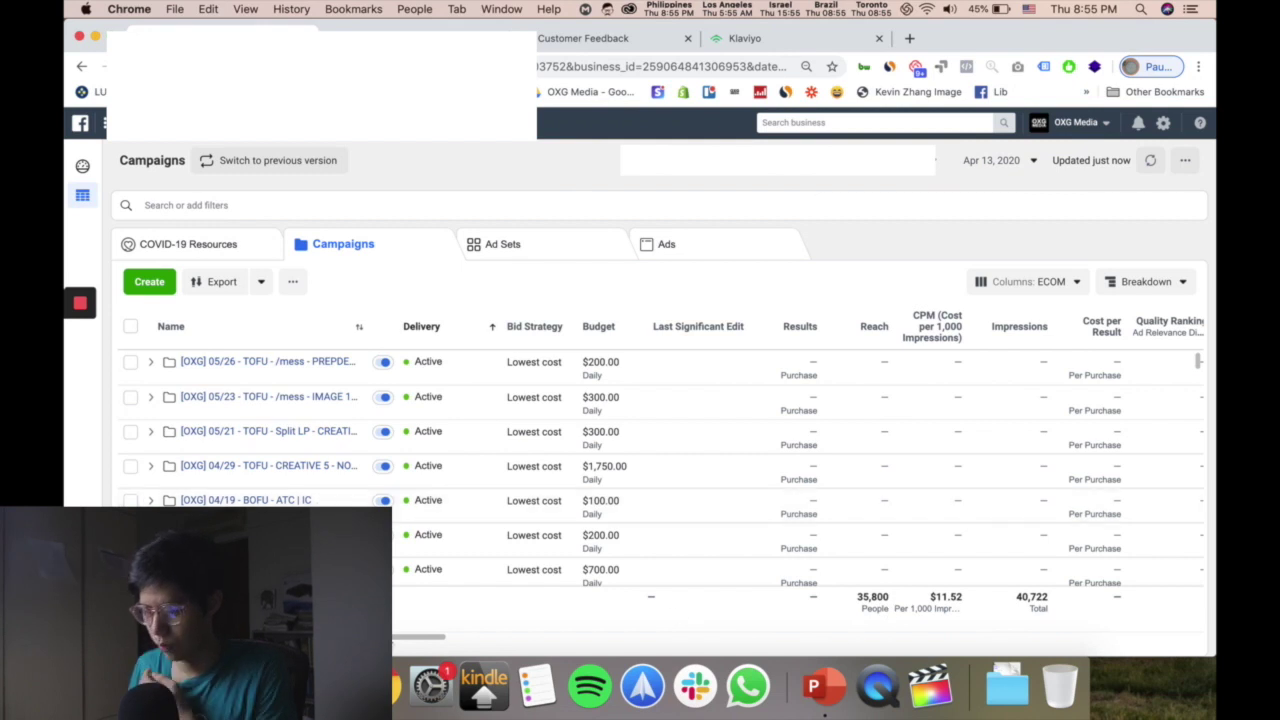
- Review the campaign columns: $469.11 spent, 678 link clicks, 1.66% outbound CTR
{"action": "scroll", "coordinate": [440, 647], "scroll_direction": "right", "scroll_amount": 3}
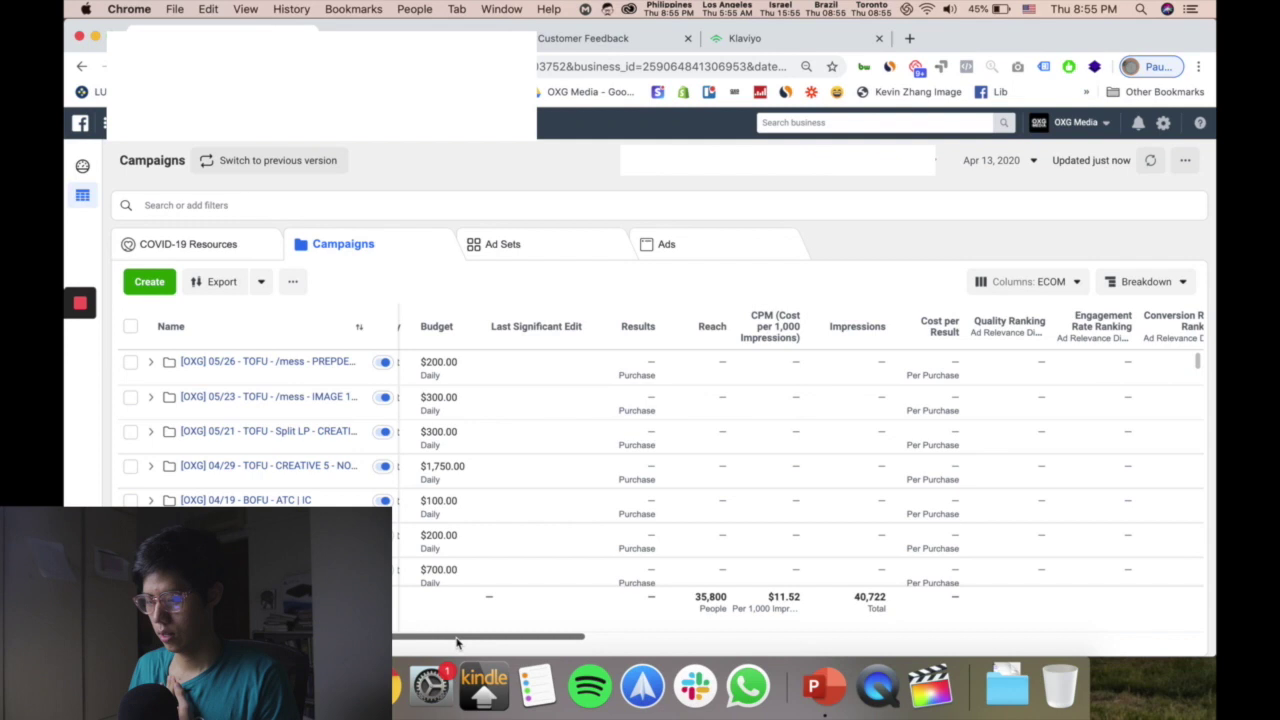
{"action": "scroll", "coordinate": [462, 640], "scroll_direction": "left", "scroll_amount": 5}
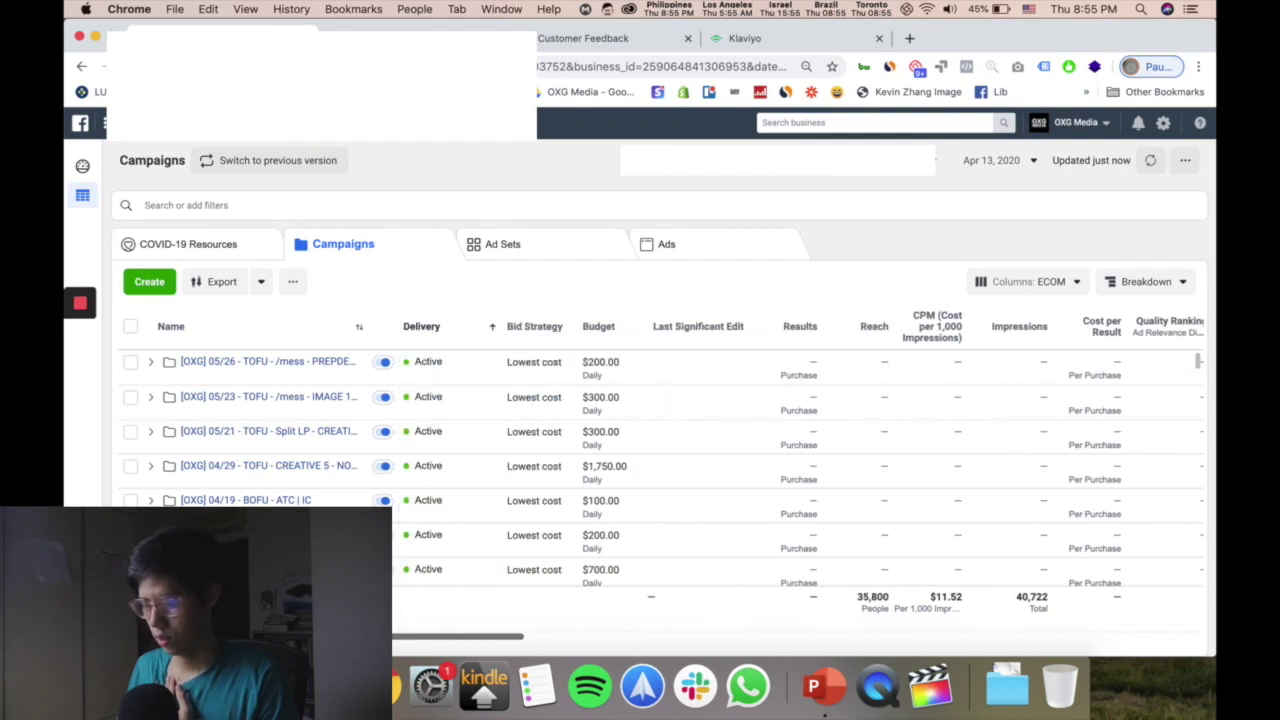
{"action": "scroll", "coordinate": [654, 640], "scroll_direction": "right", "scroll_amount": 10}
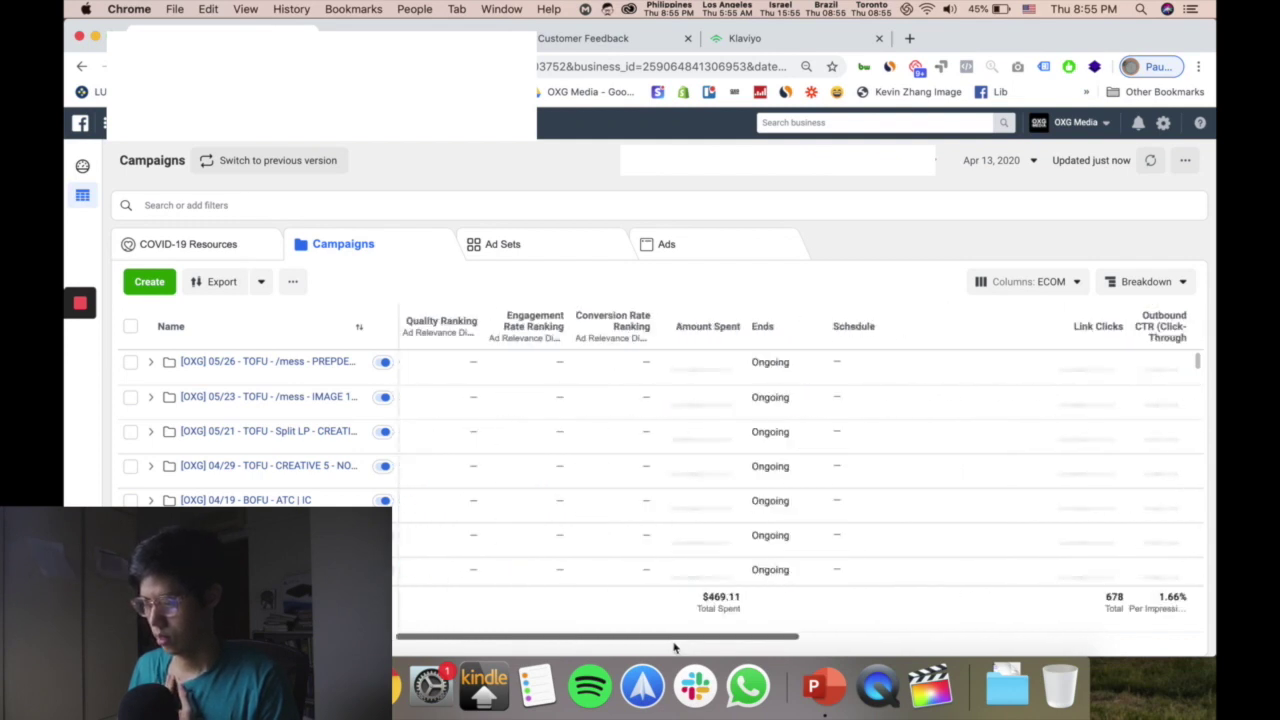
{"action": "scroll", "coordinate": [558, 644], "scroll_direction": "left", "scroll_amount": 3}
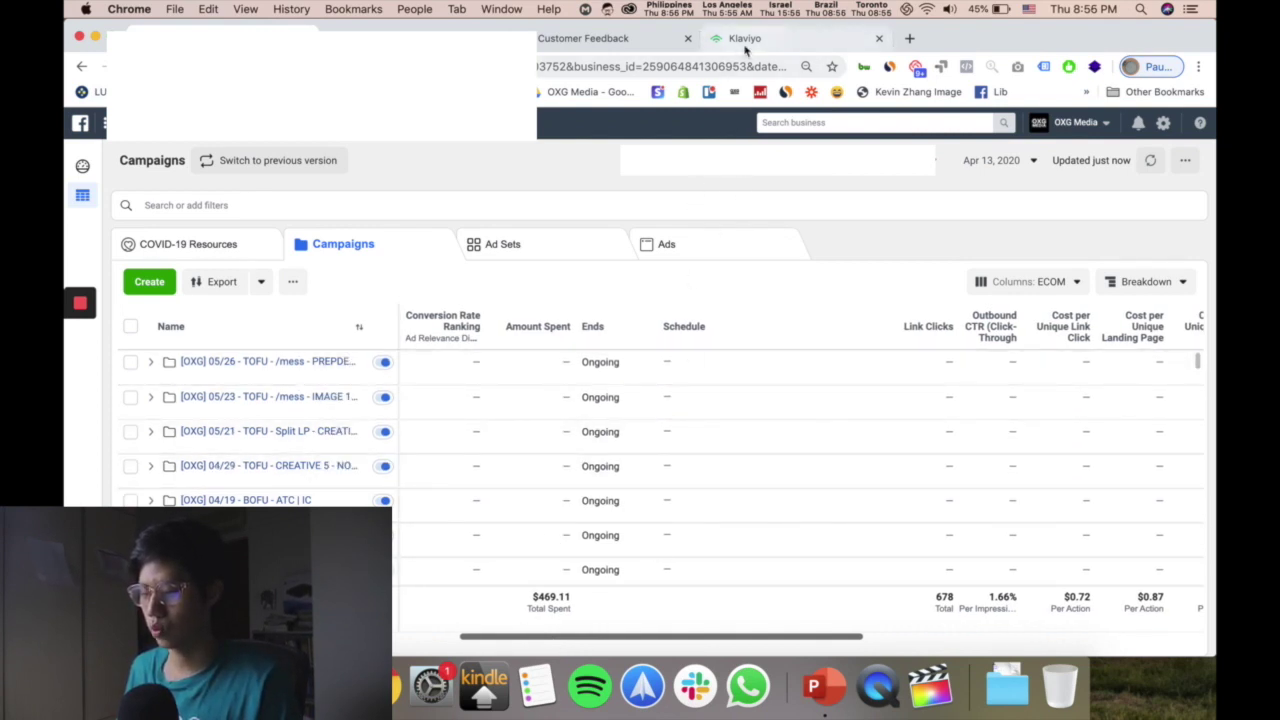
- Change the Ads Manager report date from April 19 to April 24, 2020 ($2,591.50 spent)
{"action": "key", "text": "ctrl+shift+Tab"}
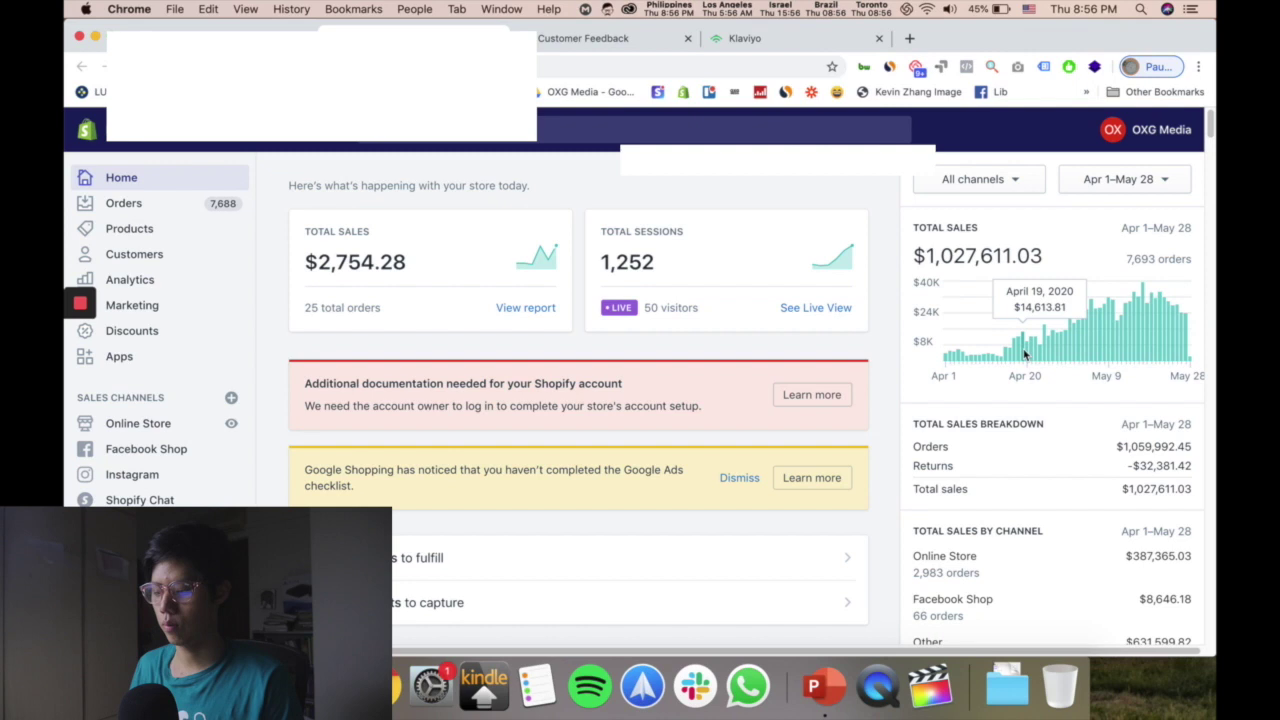
{"action": "key", "text": "ctrl+Tab"}
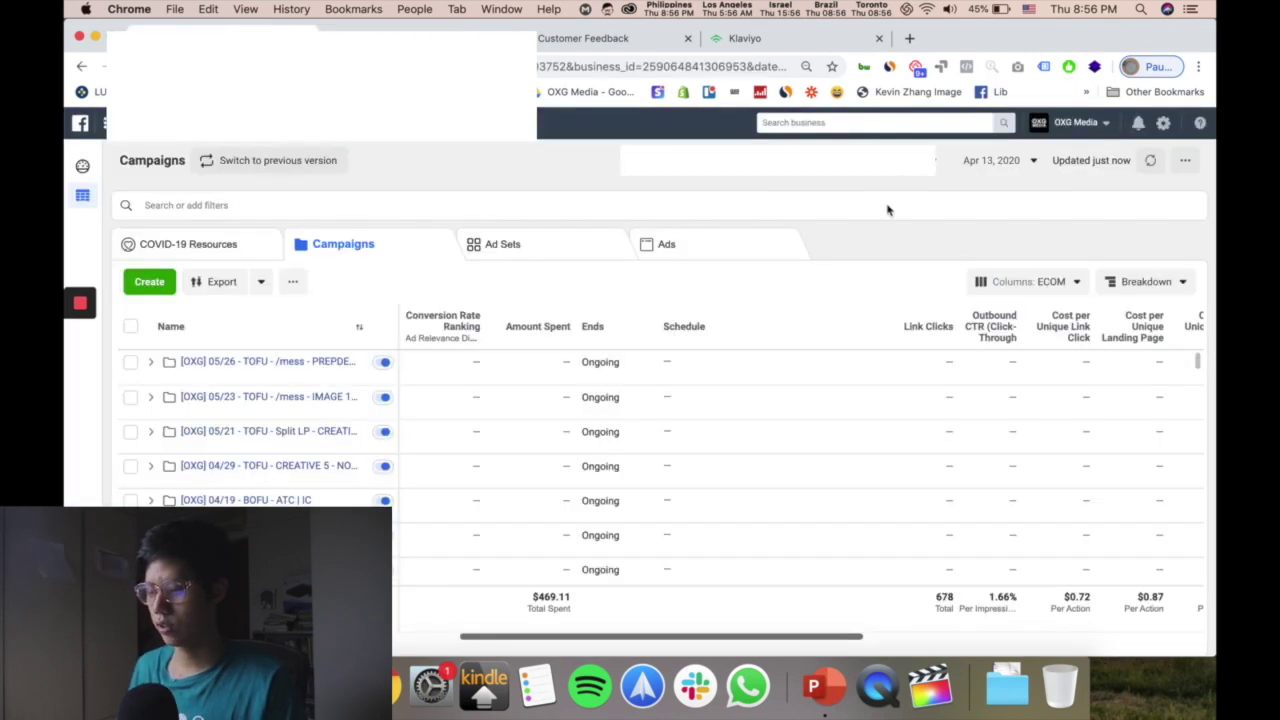
{"action": "left_click", "coordinate": [995, 160]}
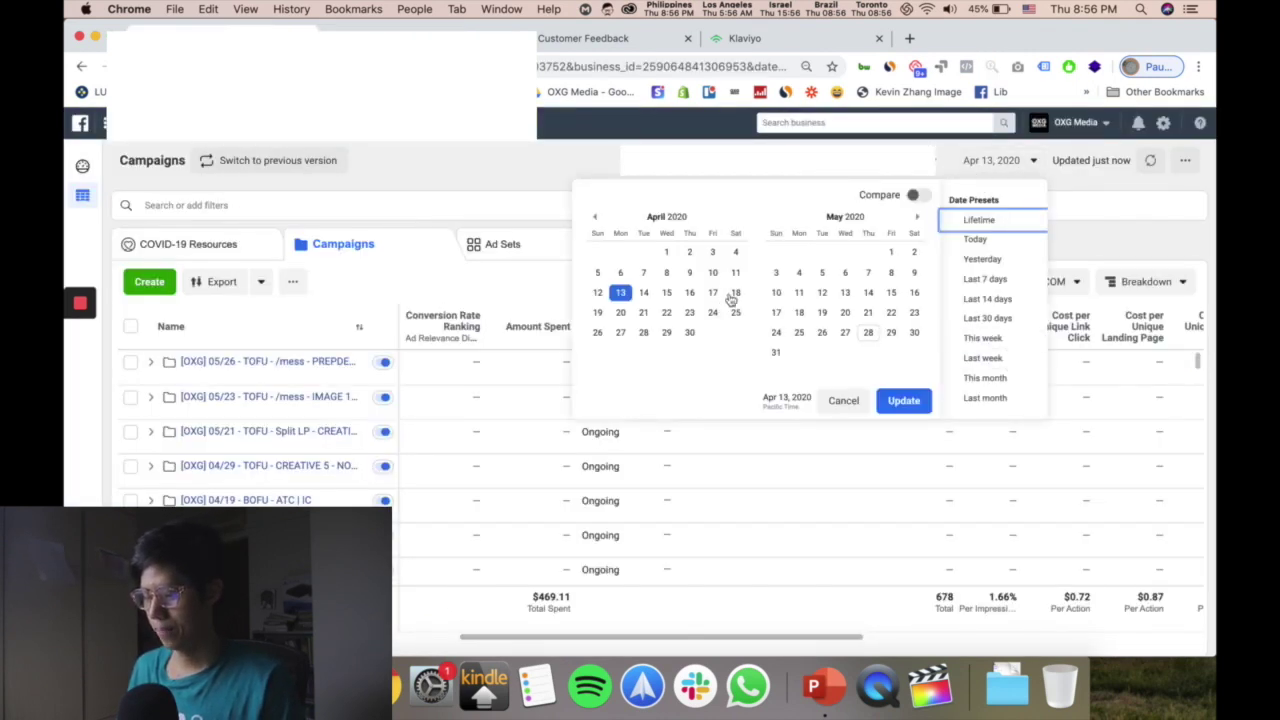
{"action": "left_click", "coordinate": [597, 312]}
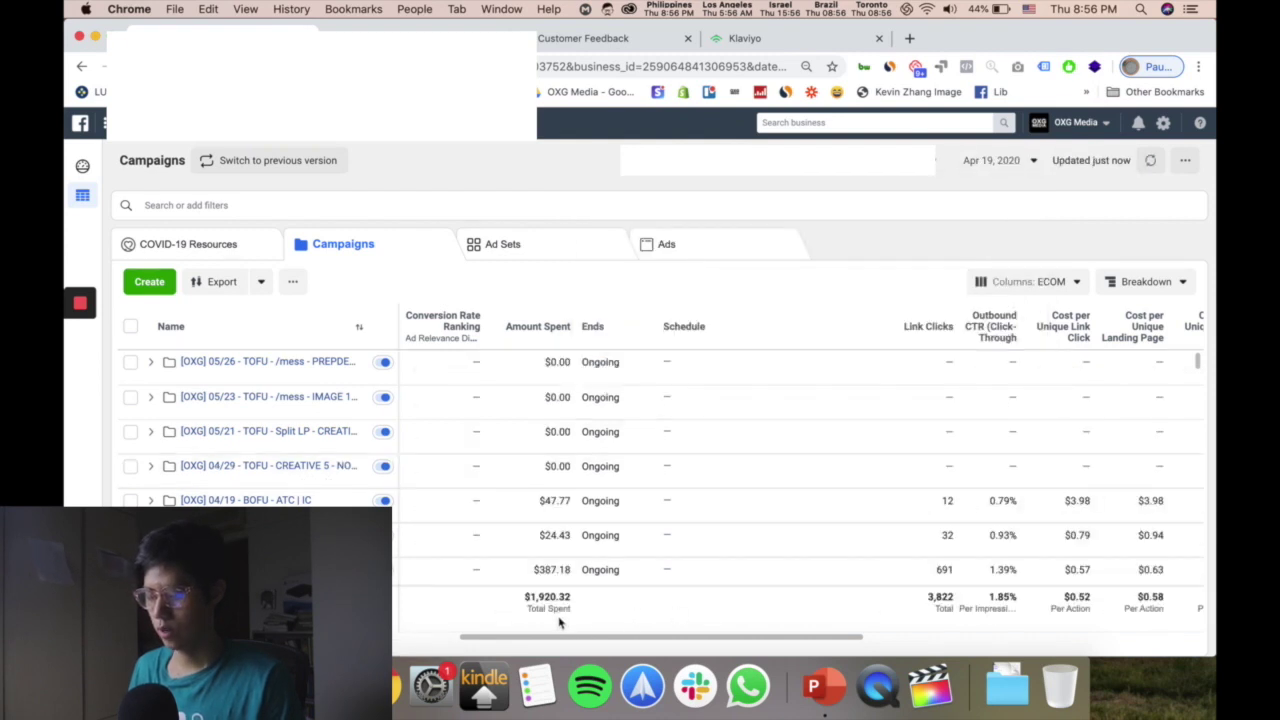
{"action": "left_click", "coordinate": [410, 38]}
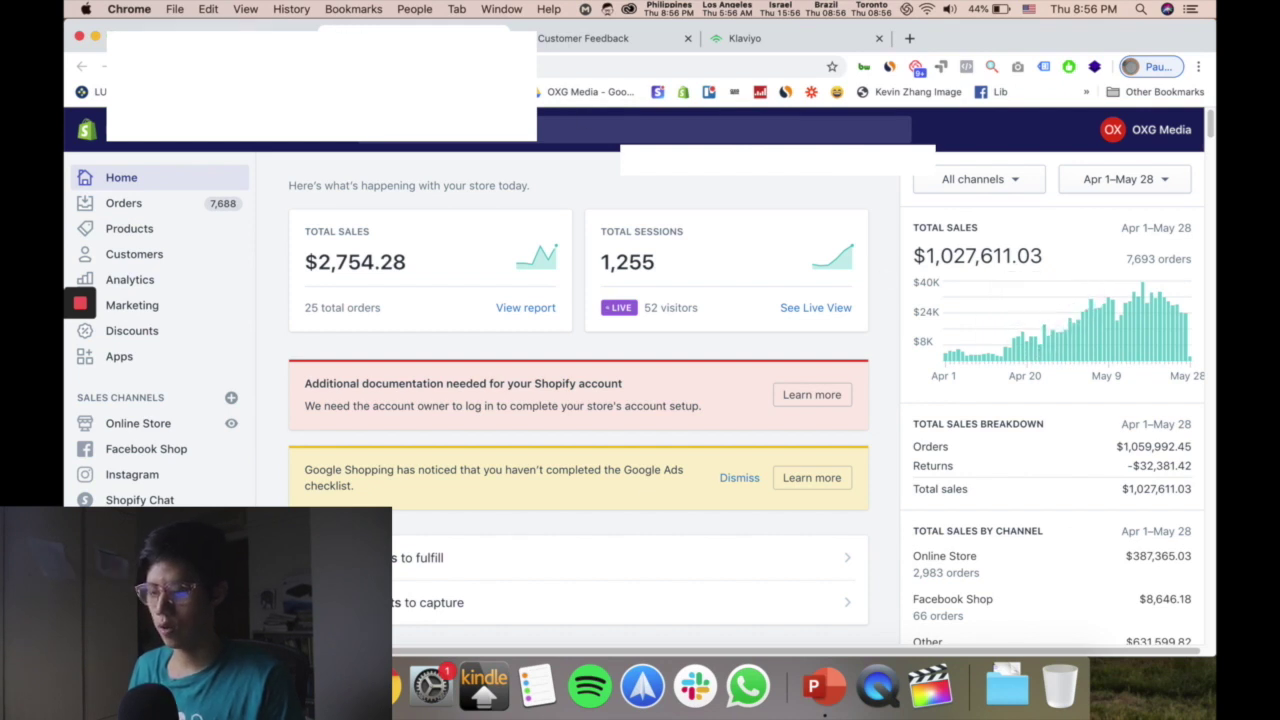
{"action": "left_click", "coordinate": [220, 38]}
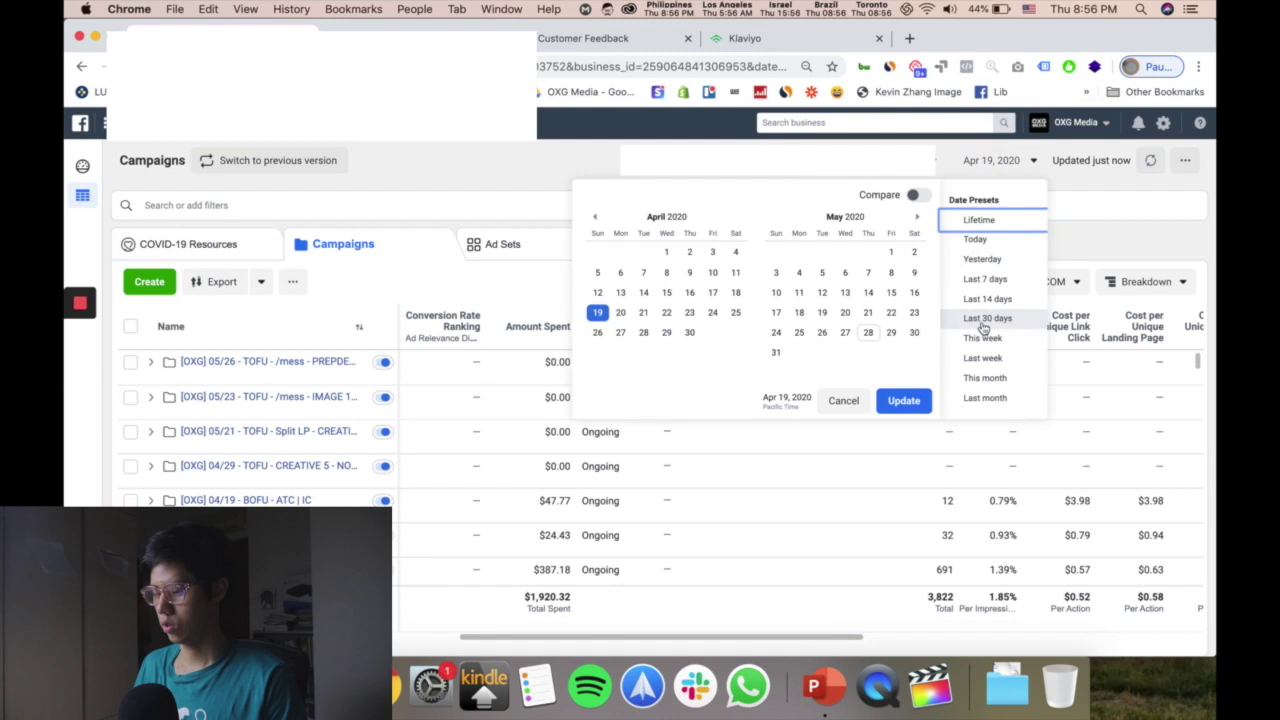
{"action": "left_click", "coordinate": [712, 312]}
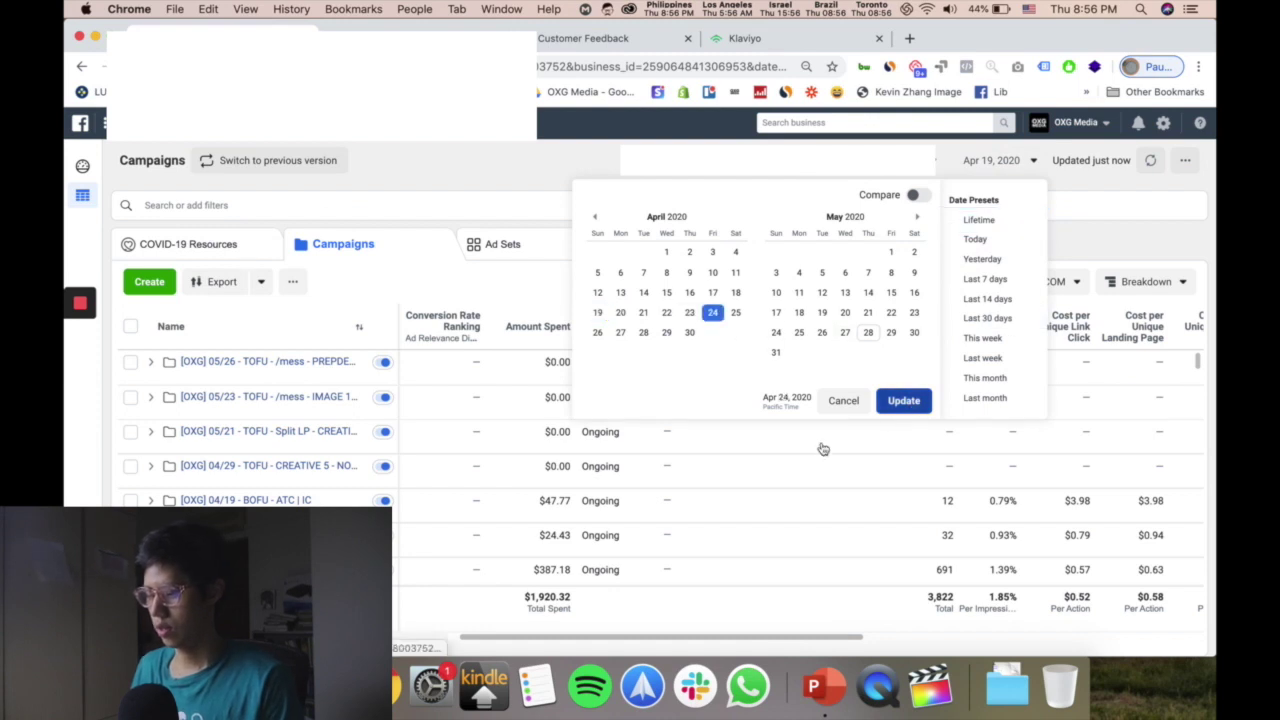
{"action": "key", "text": "Return"}
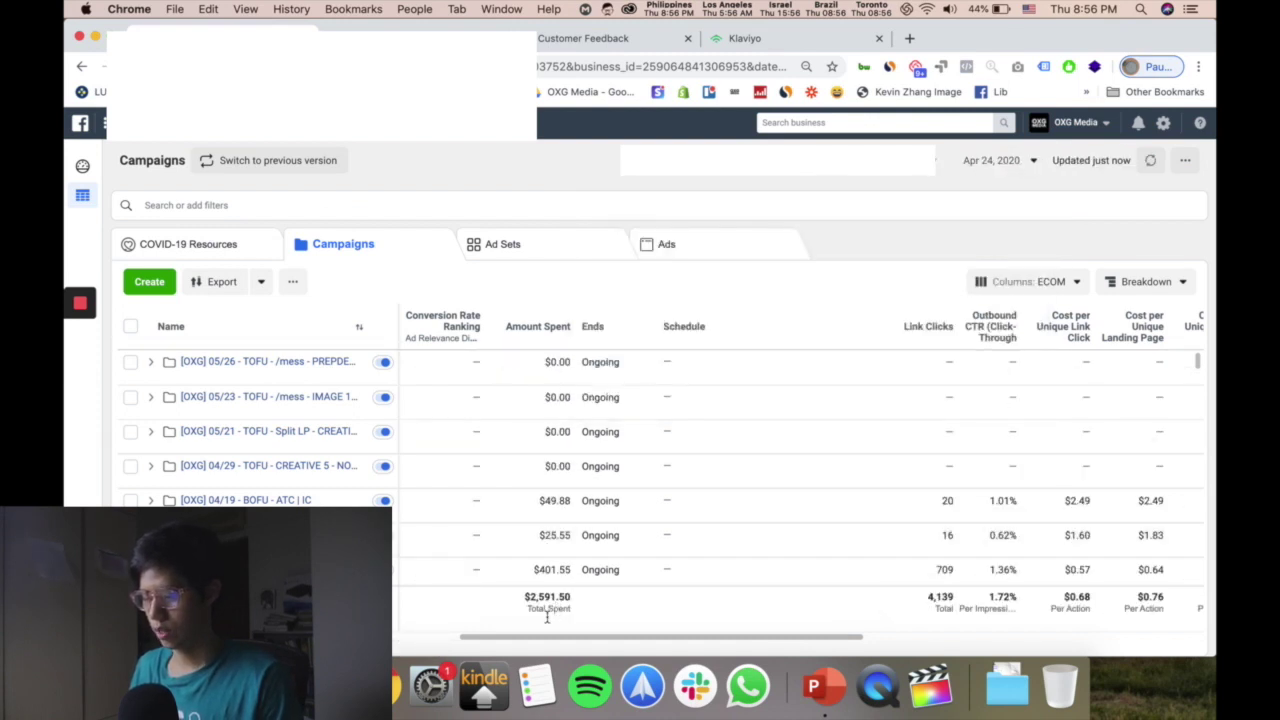
- Set the Ads Manager report to May 3, 2020, then switch to the Shopify dashboard
{"action": "key", "text": "ctrl+Tab"}
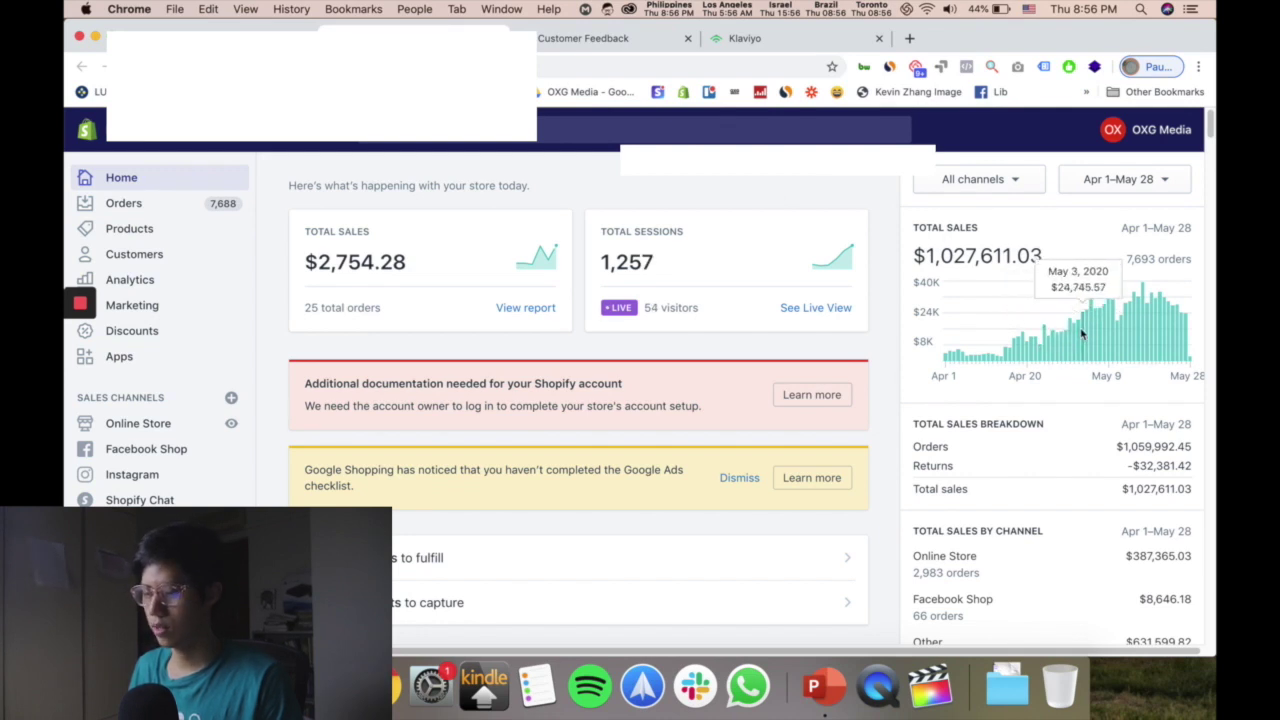
{"action": "key", "text": "ctrl+shift+Tab"}
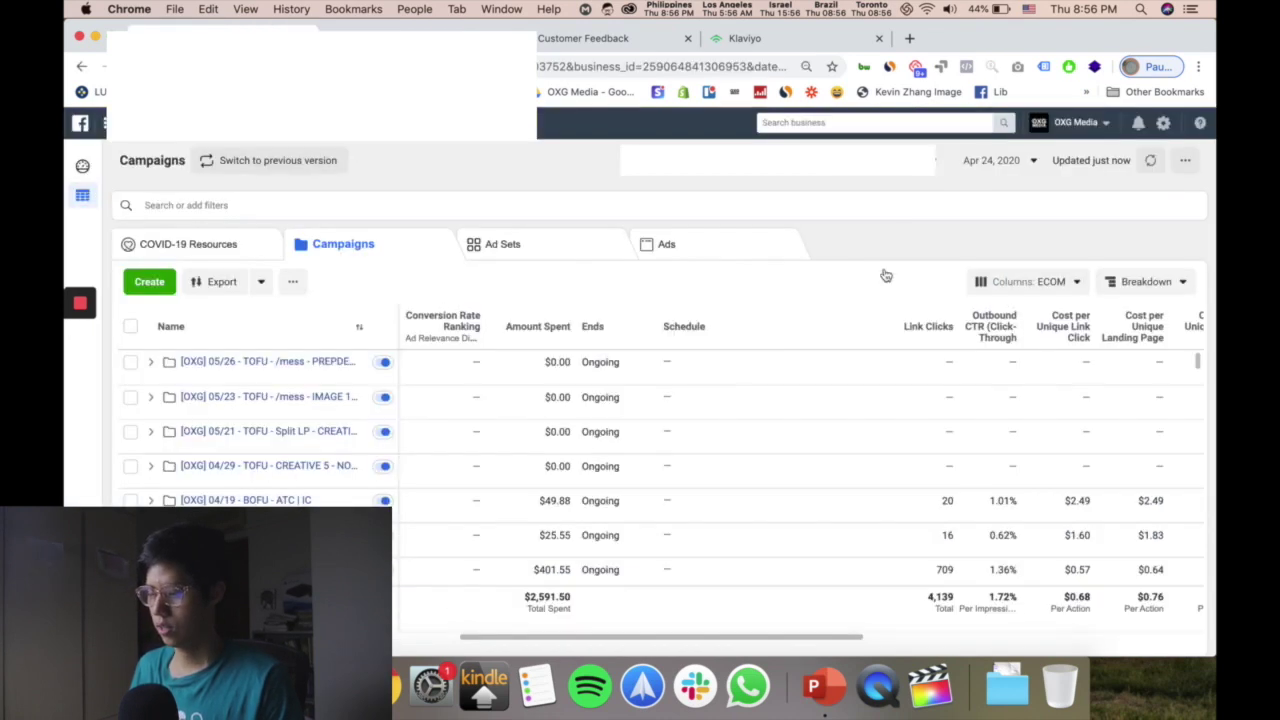
{"action": "left_click", "coordinate": [998, 160]}
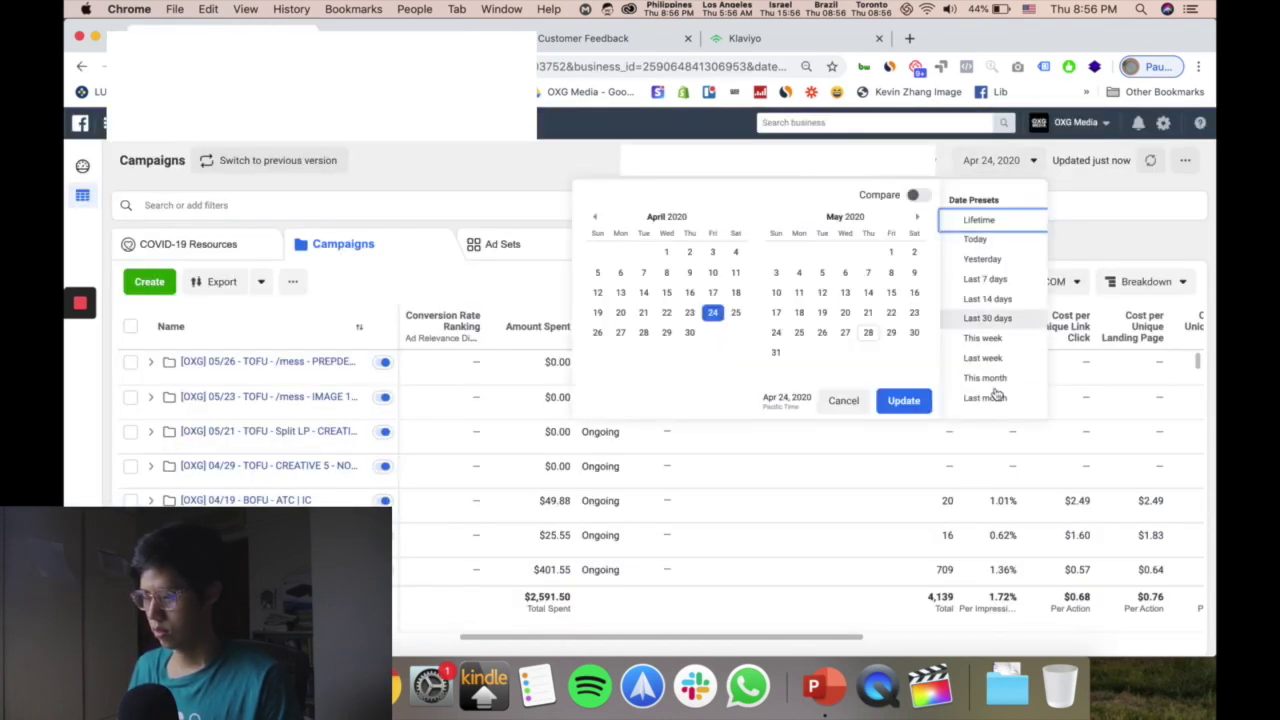
{"action": "left_click", "coordinate": [775, 272]}
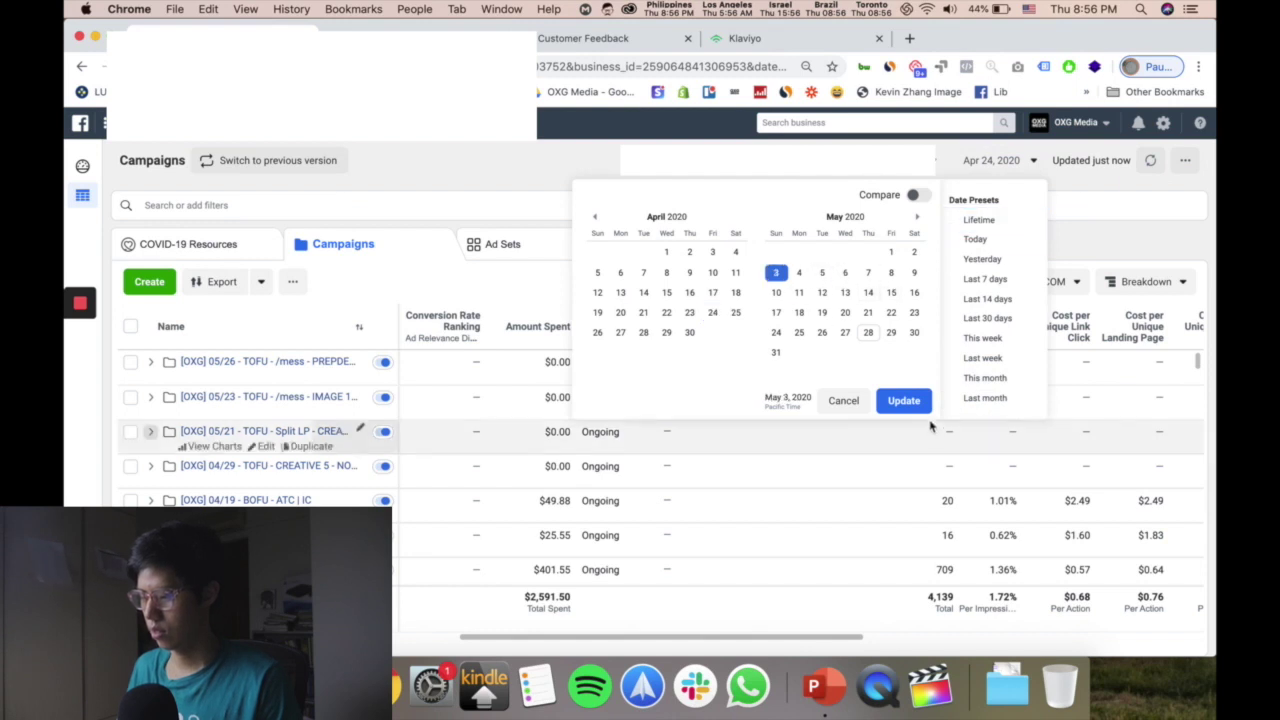
{"action": "left_click", "coordinate": [696, 570]}
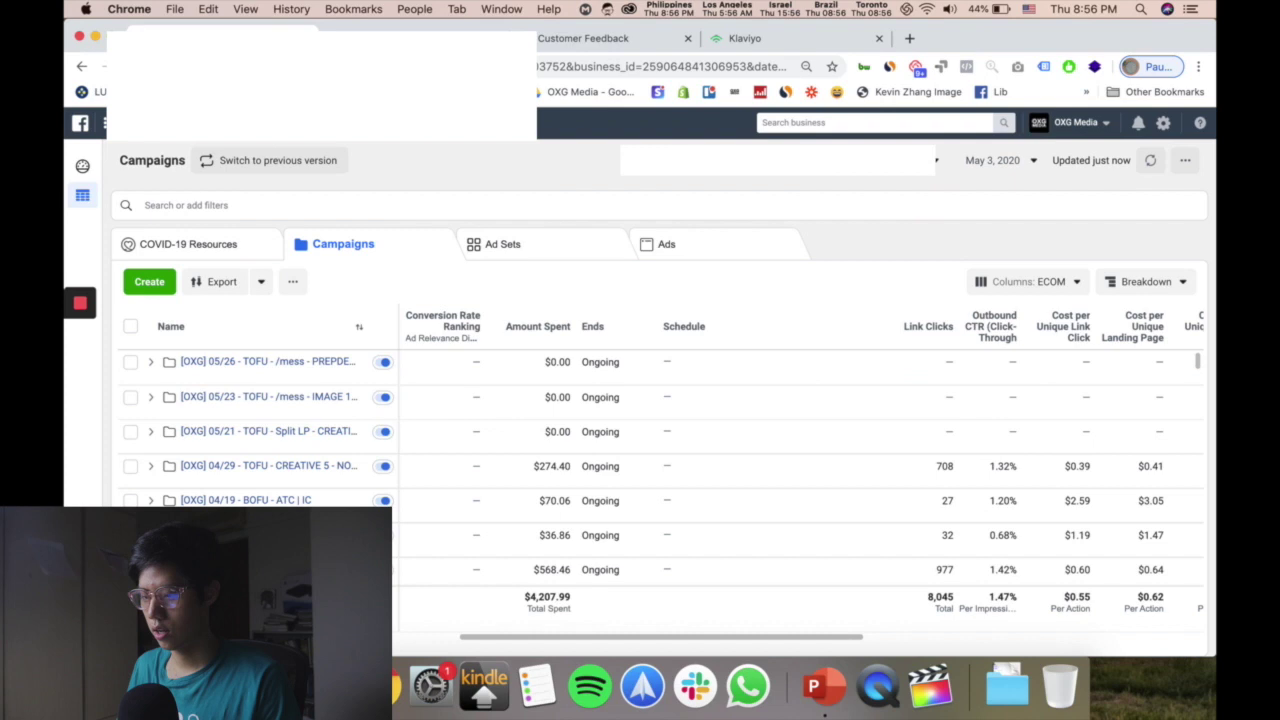
{"action": "key", "text": "ctrl+Tab"}
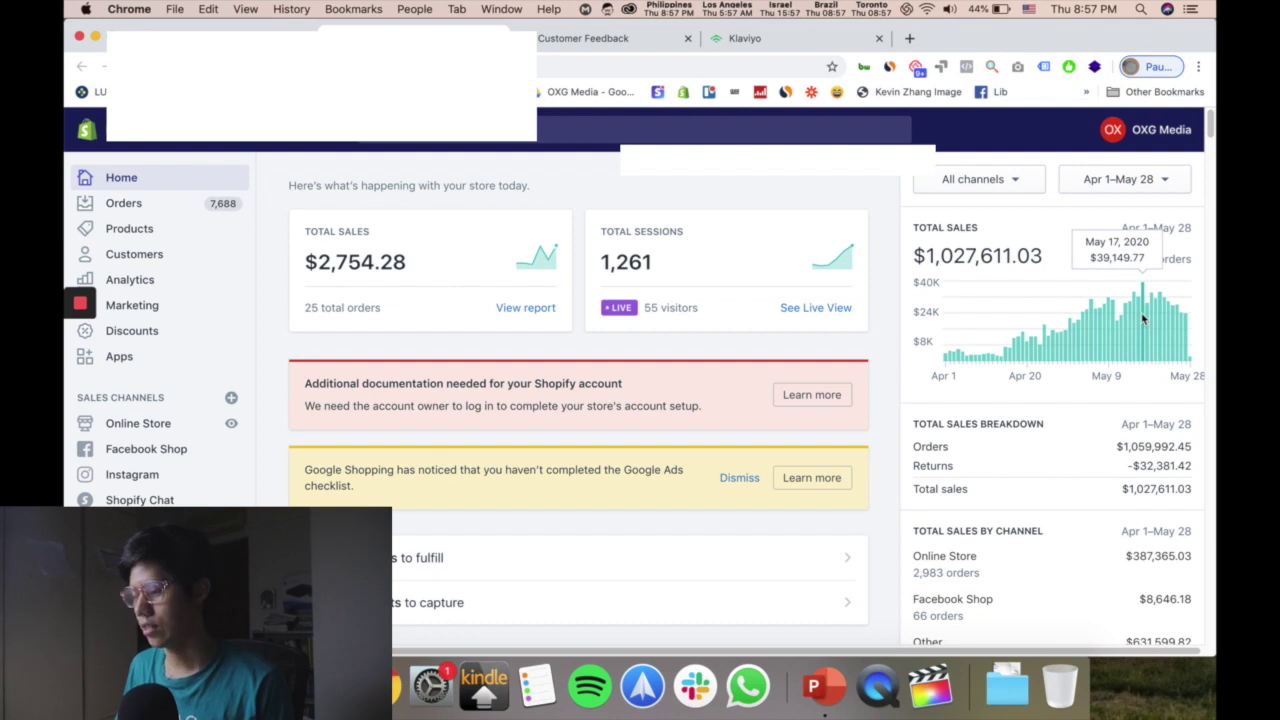
- Set the Ads Manager report to May 17, 2020: $7,973.06 spent, 15,719 link clicks
{"action": "key", "text": "ctrl+Tab"}
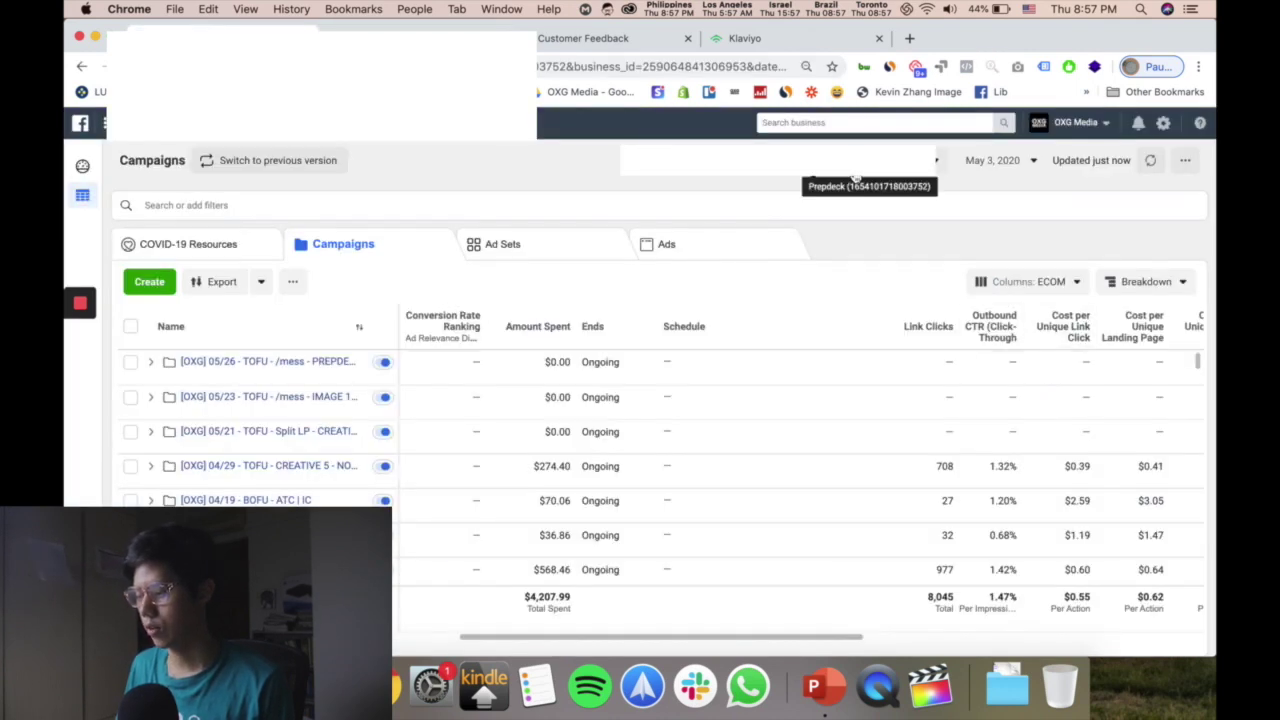
{"action": "left_click", "coordinate": [993, 160]}
{"action": "left_click", "coordinate": [597, 312]}
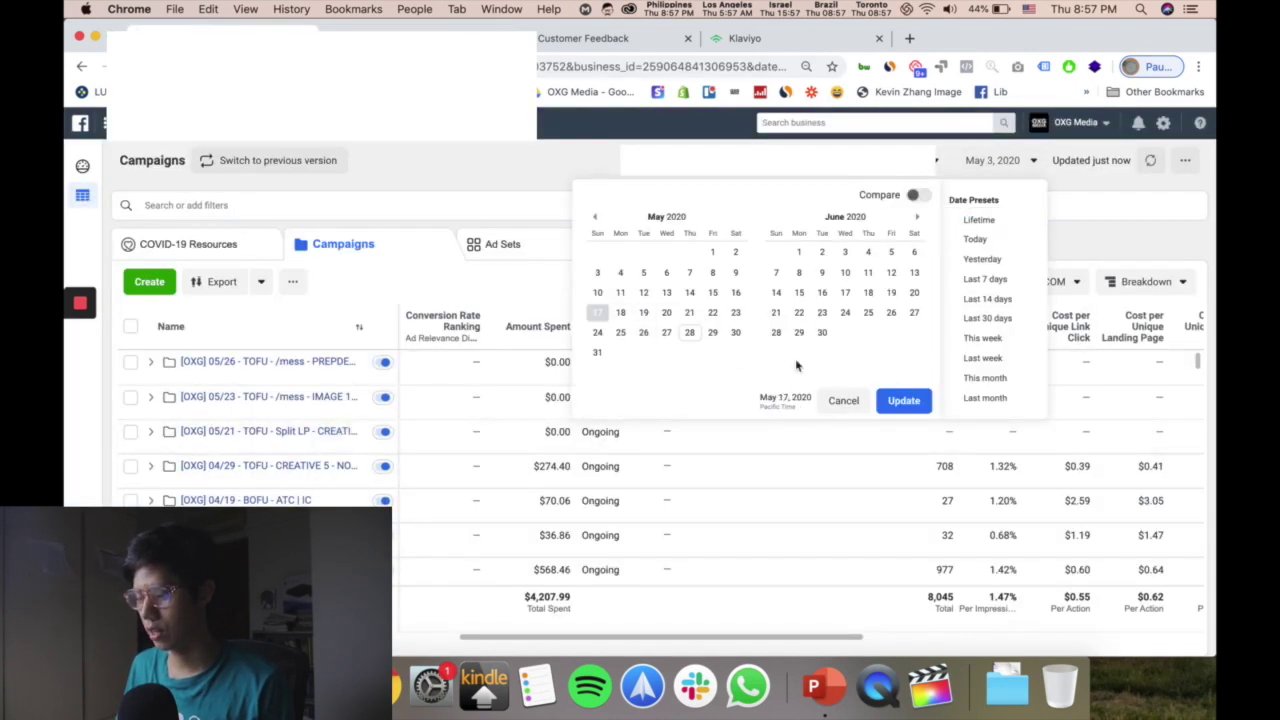
{"action": "left_click", "coordinate": [903, 400]}
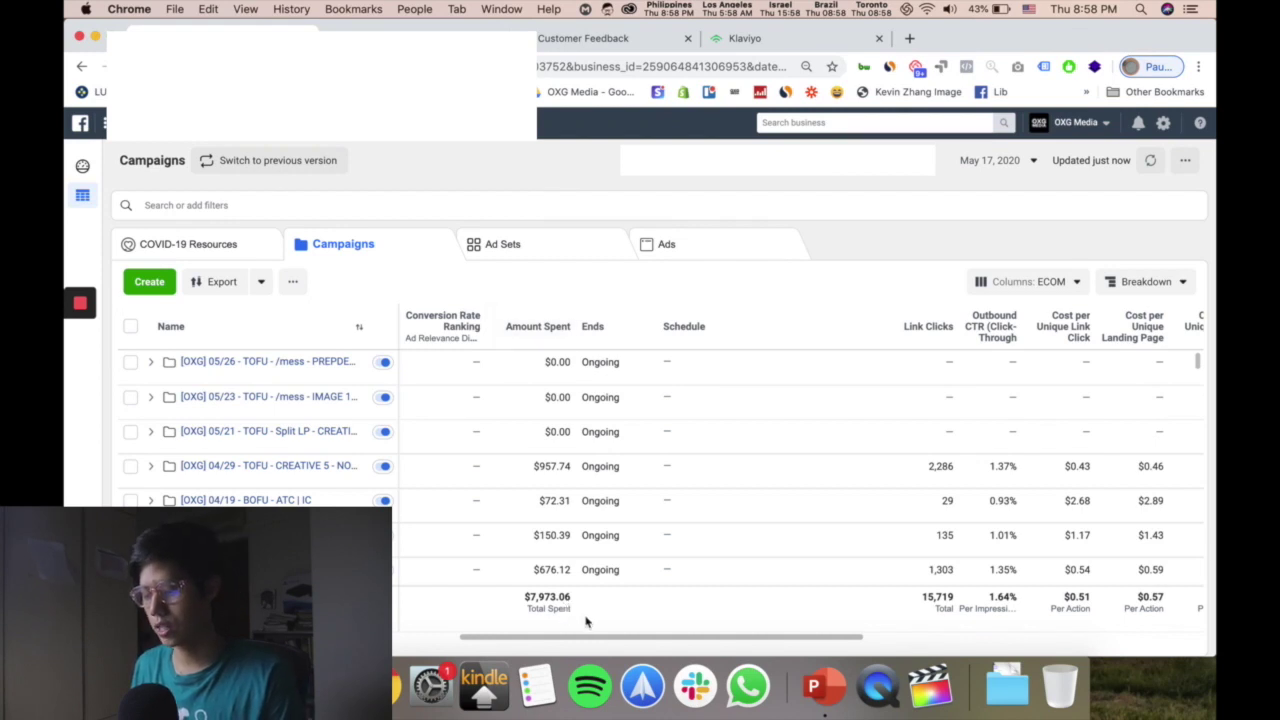
{"action": "scroll", "coordinate": [600, 637], "scroll_direction": "left", "scroll_amount": 1}
{"action": "scroll", "coordinate": [800, 470], "scroll_direction": "left", "scroll_amount": 10}
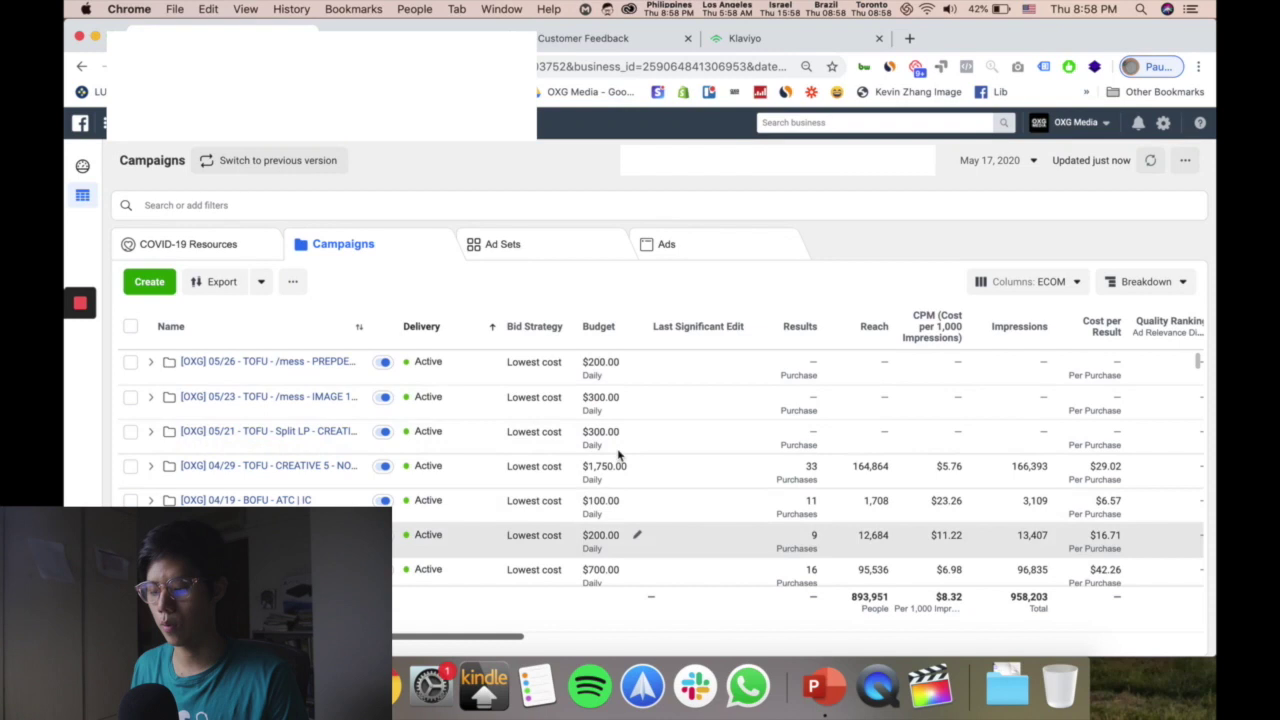
{"action": "scroll", "coordinate": [620, 470], "scroll_direction": "down", "scroll_amount": 1}
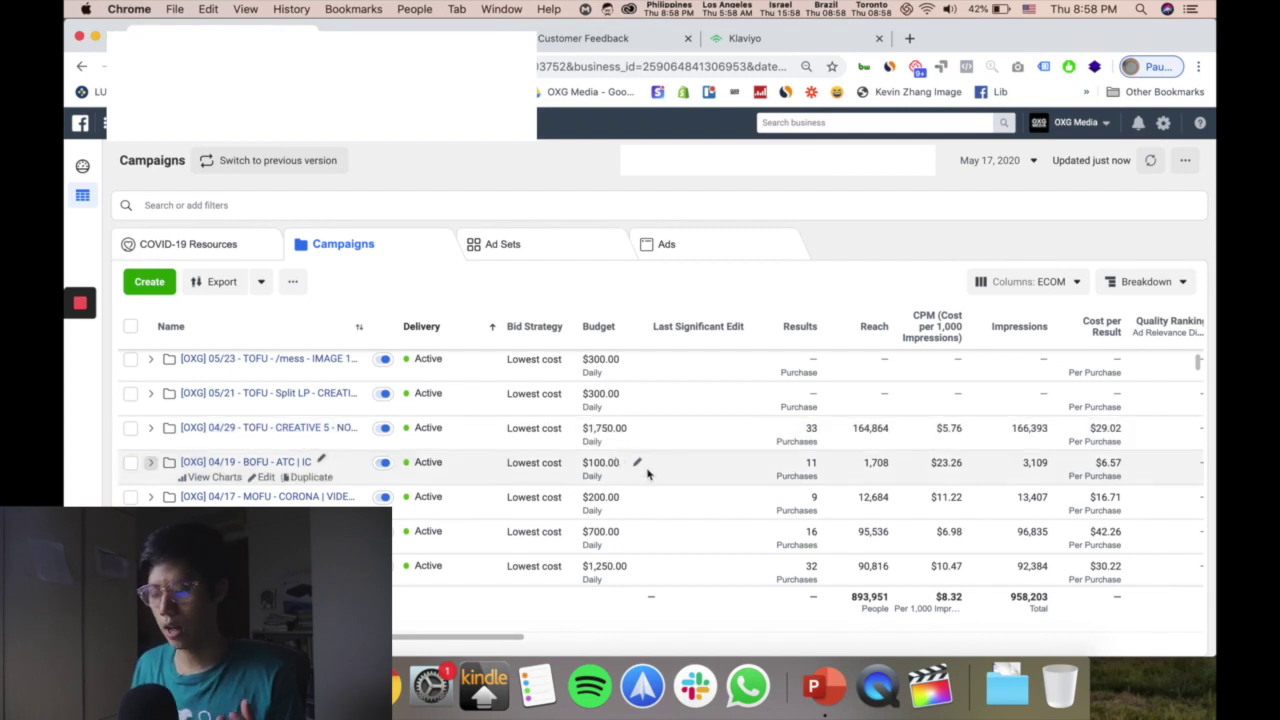
{"action": "scroll", "coordinate": [658, 480], "scroll_direction": "up", "scroll_amount": 2}
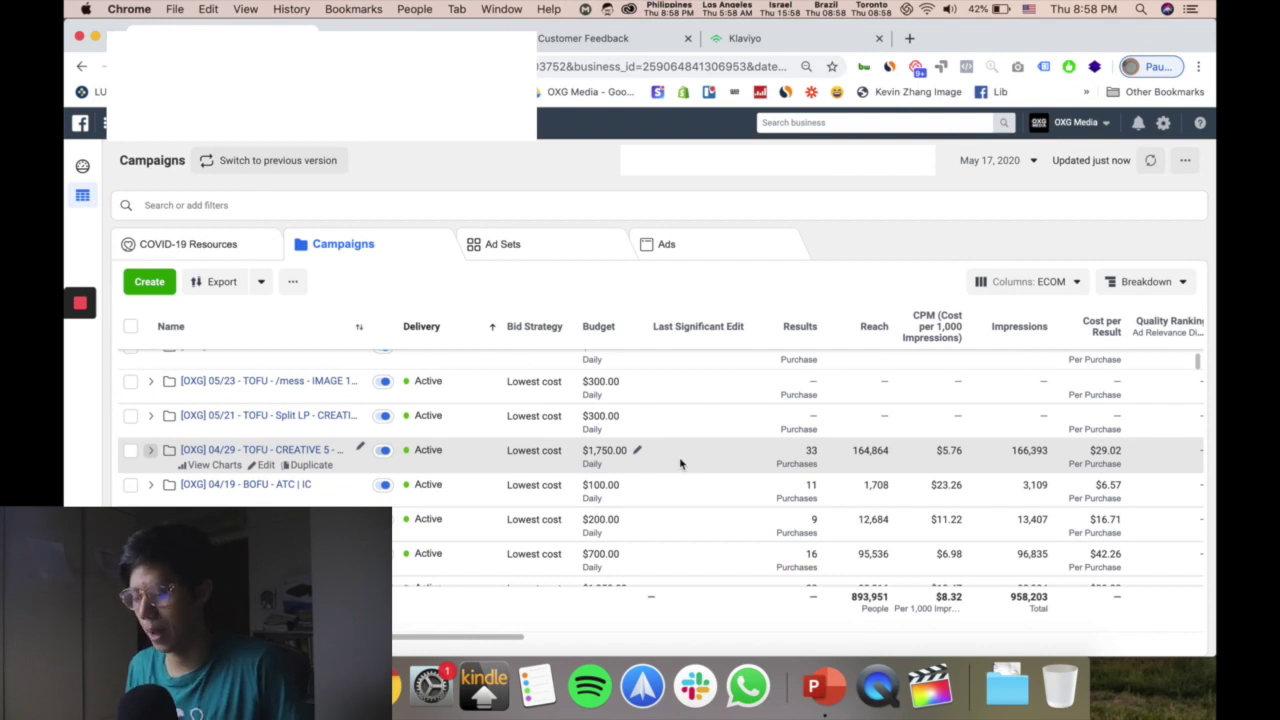
{"action": "scroll", "coordinate": [541, 483], "scroll_direction": "up", "scroll_amount": 1}
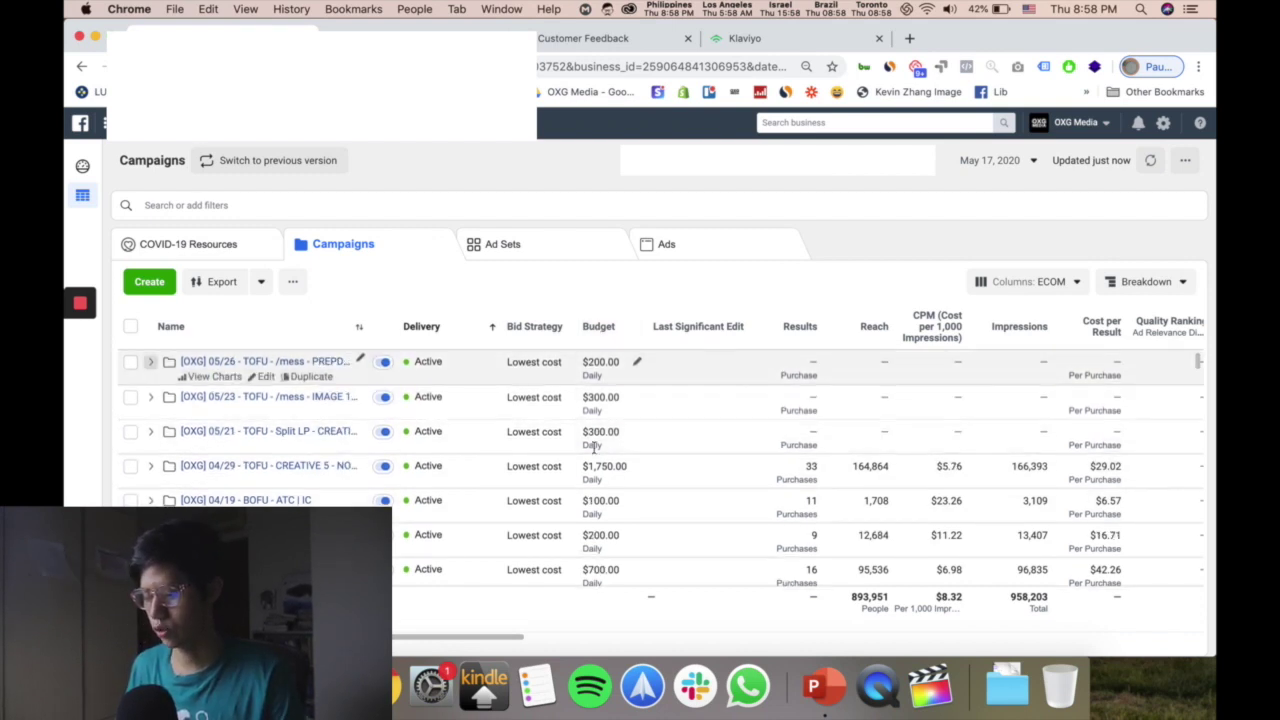
{"action": "scroll", "coordinate": [615, 457], "scroll_direction": "down", "scroll_amount": 1}
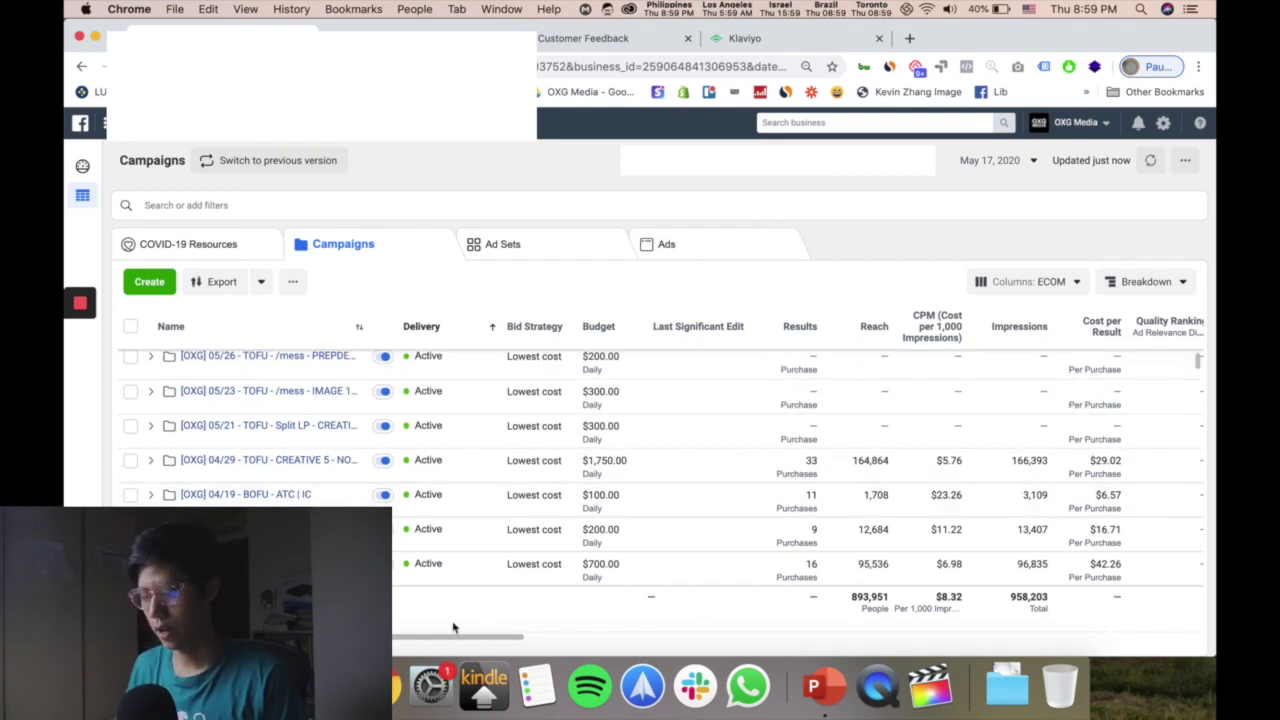
{"action": "left_click_drag", "start_coordinate": [447, 638], "coordinate": [880, 630]}
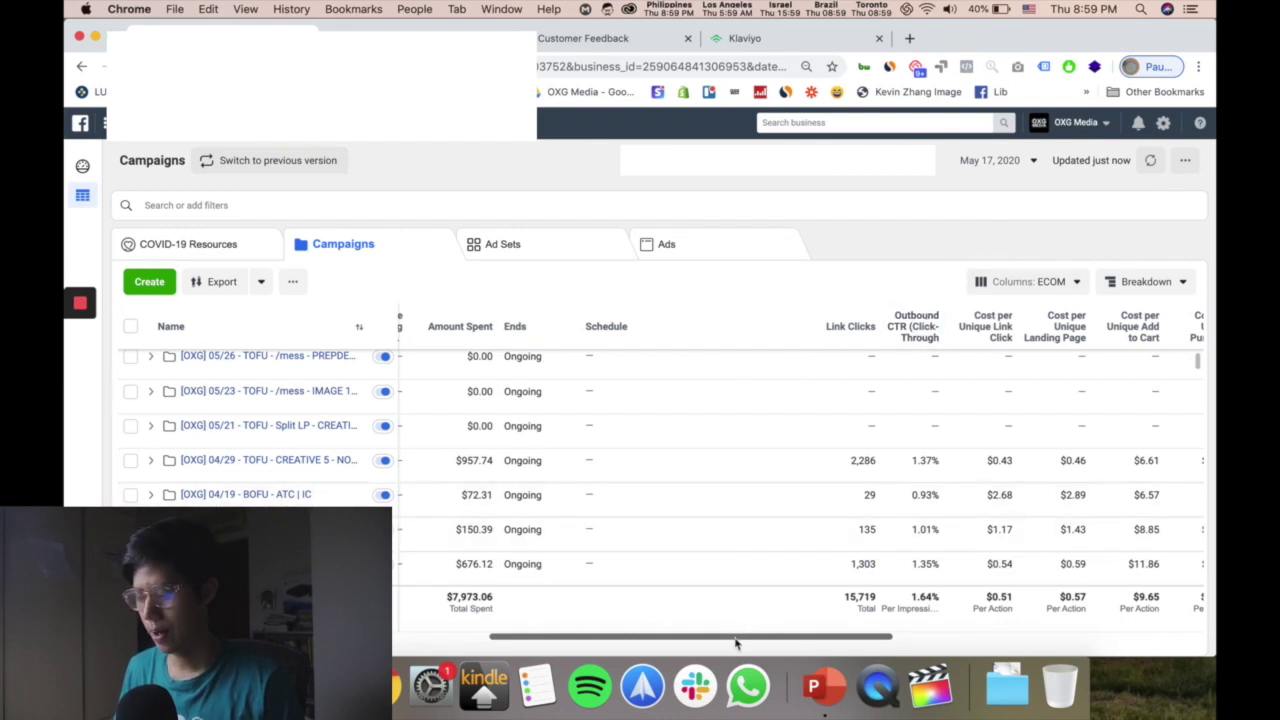
{"action": "left_click_drag", "start_coordinate": [736, 643], "coordinate": [895, 635]}
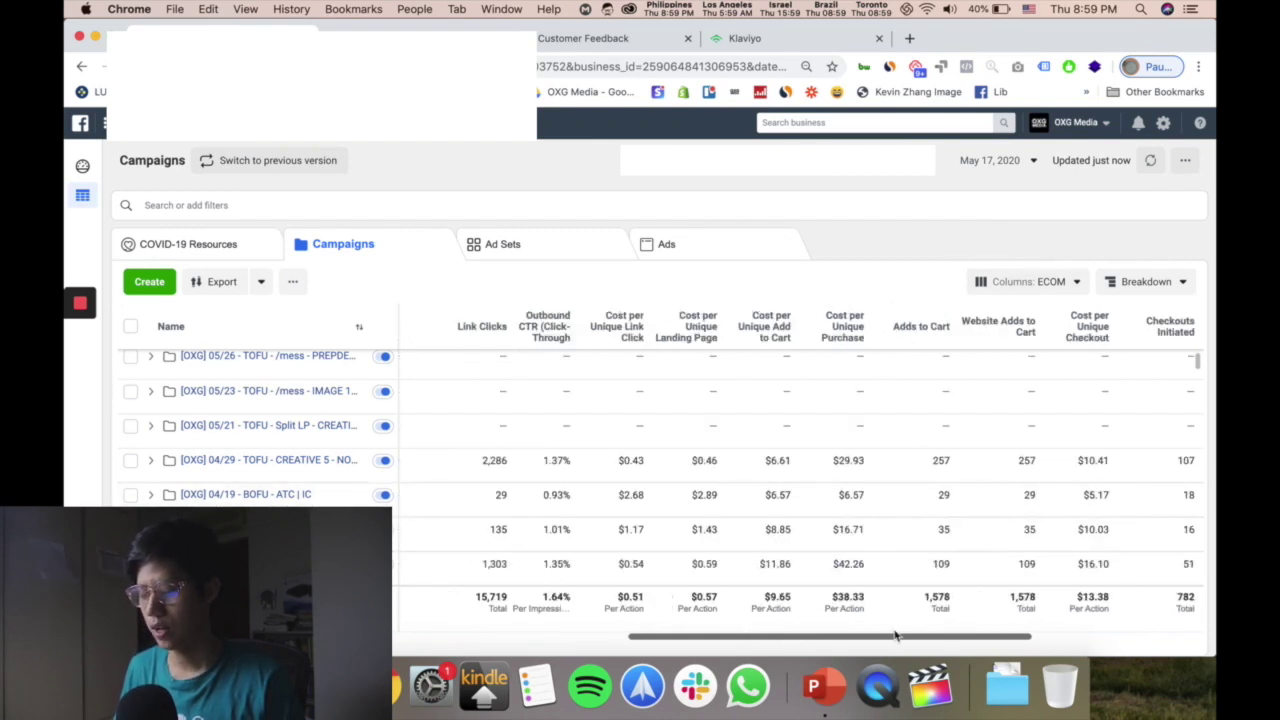
{"action": "scroll", "coordinate": [888, 636], "scroll_direction": "right", "scroll_amount": 2}
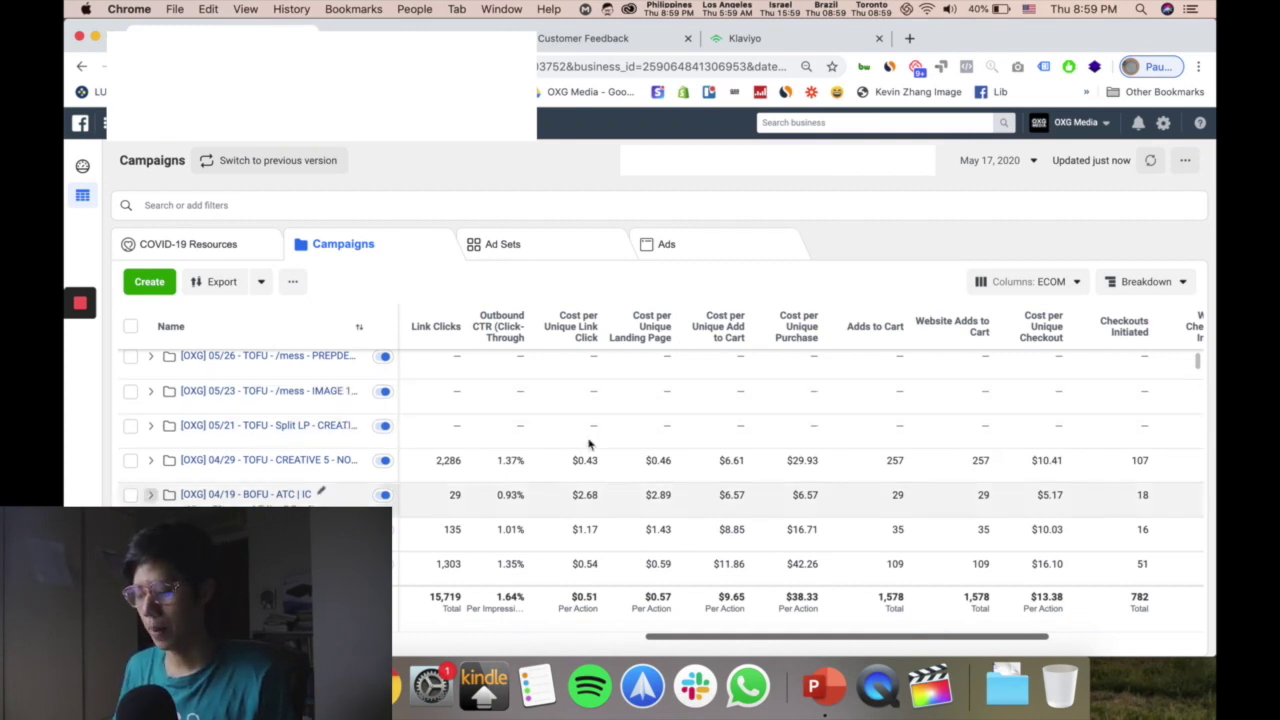
{"action": "mouse_move", "coordinate": [508, 340]}
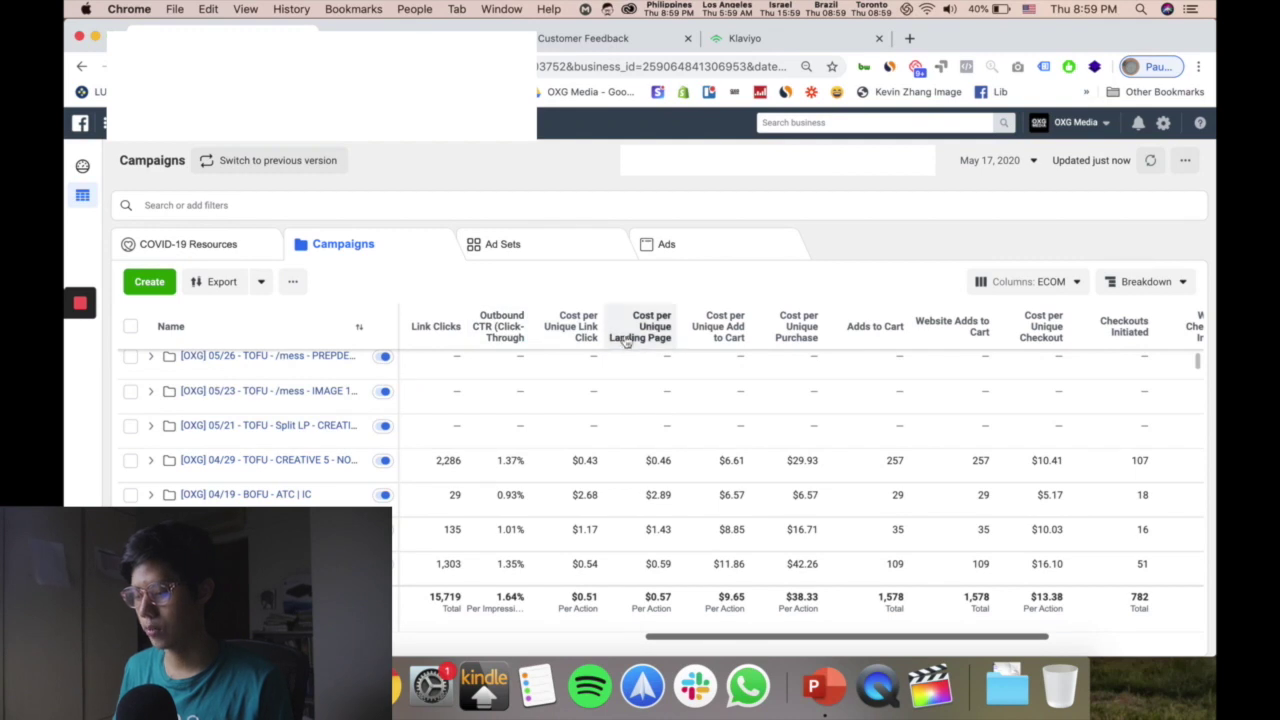
{"action": "mouse_move", "coordinate": [728, 337]}
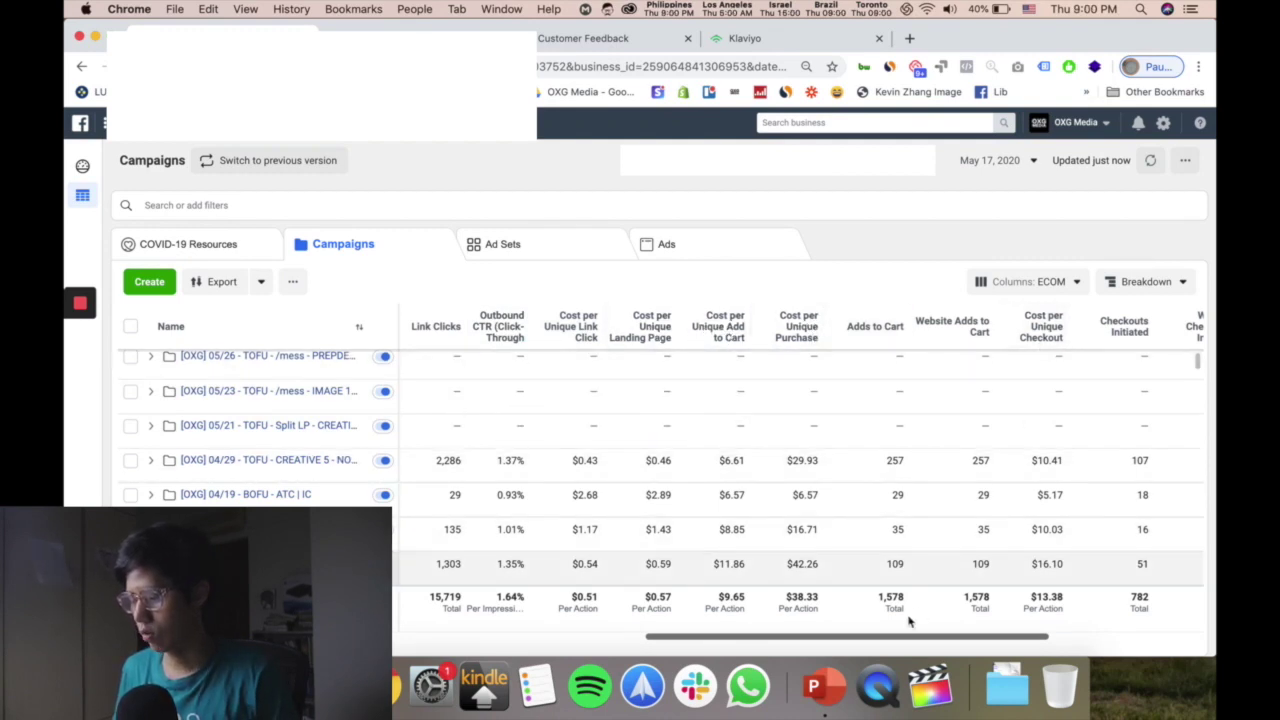
{"action": "left_click_drag", "start_coordinate": [1009, 645], "coordinate": [1077, 641]}
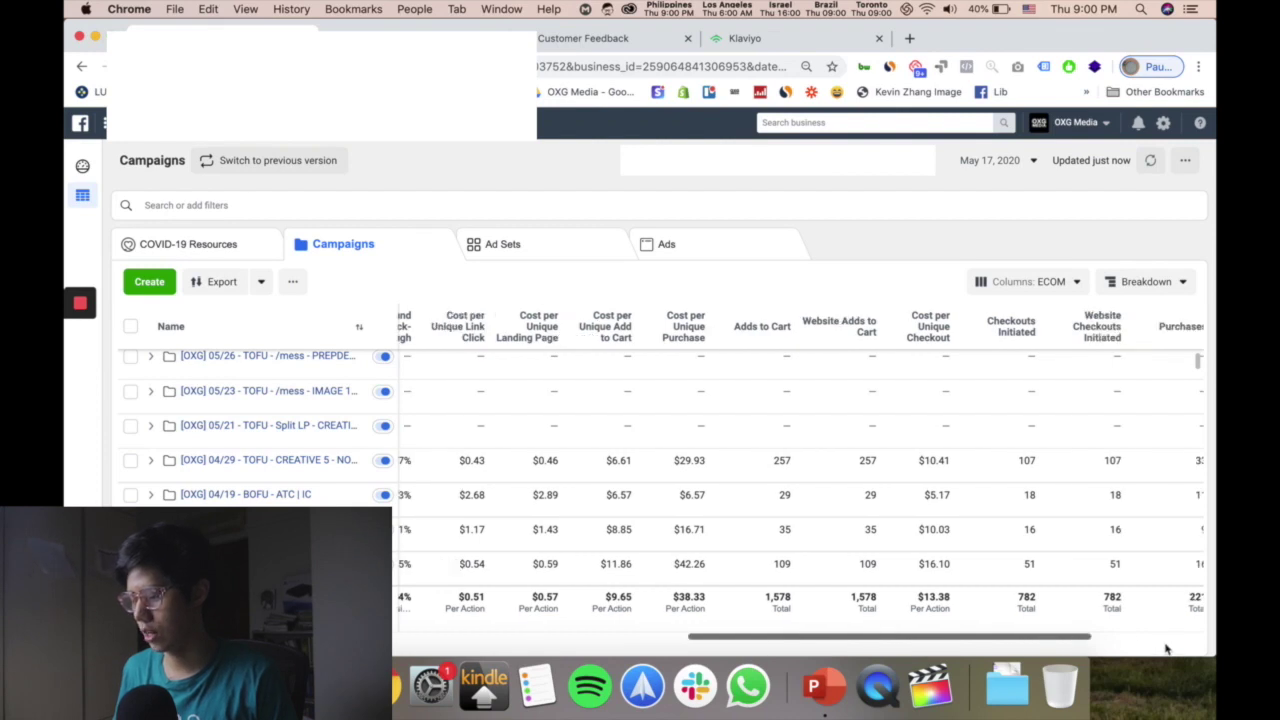
{"action": "left_click_drag", "start_coordinate": [1166, 649], "coordinate": [1185, 645]}
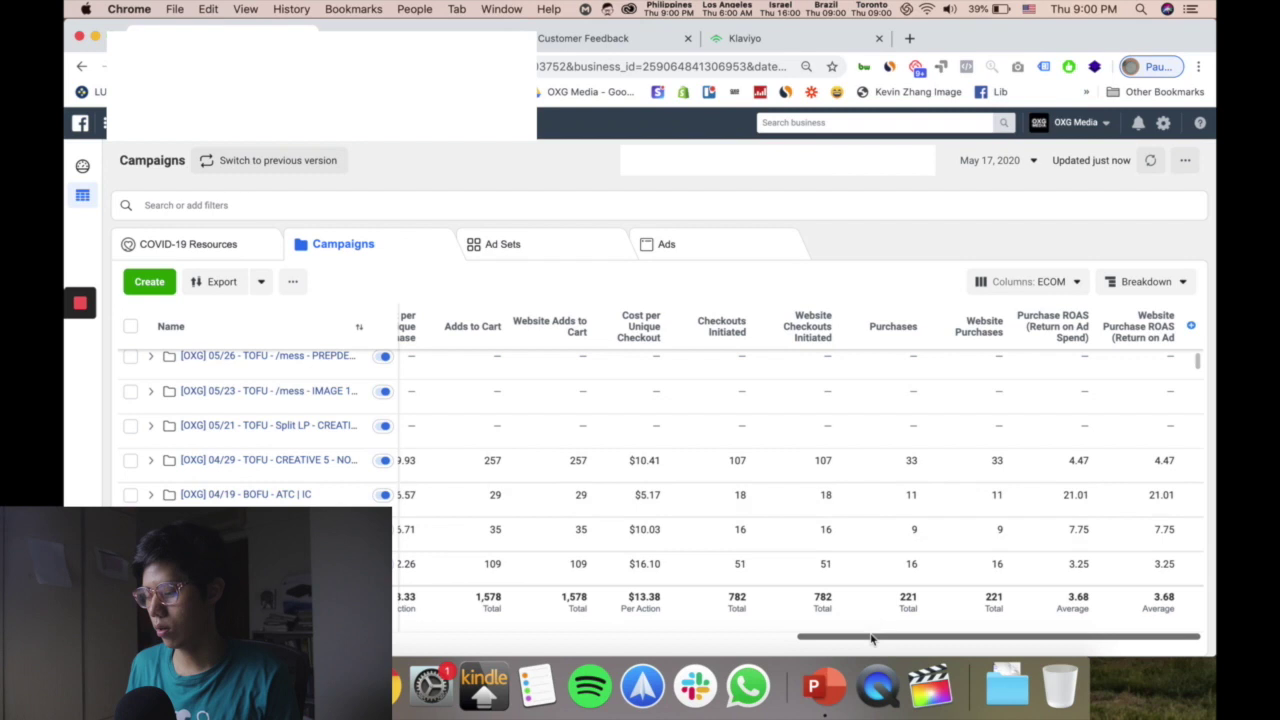
{"action": "left_click_drag", "start_coordinate": [866, 640], "coordinate": [394, 632]}
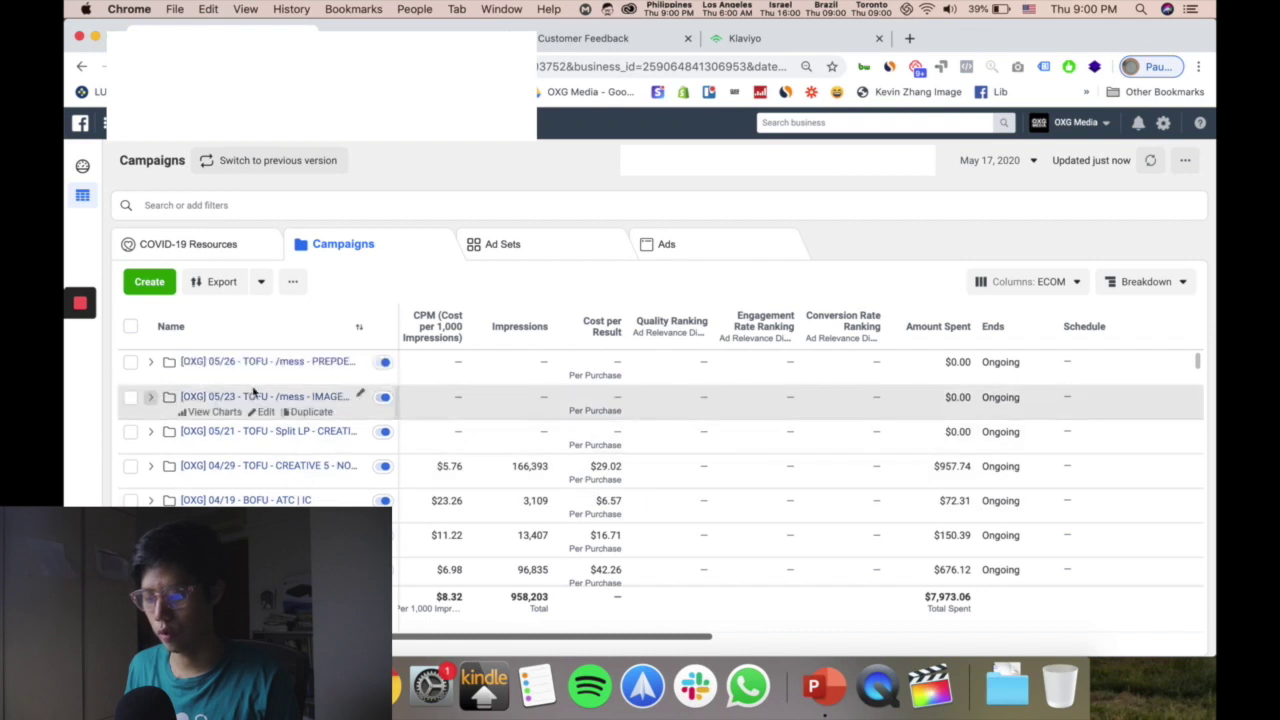
- Scroll through the May 17 ECOM campaign report showing $7,973.06 total spent
{"action": "scroll", "coordinate": [260, 462], "scroll_direction": "down", "scroll_amount": 1}
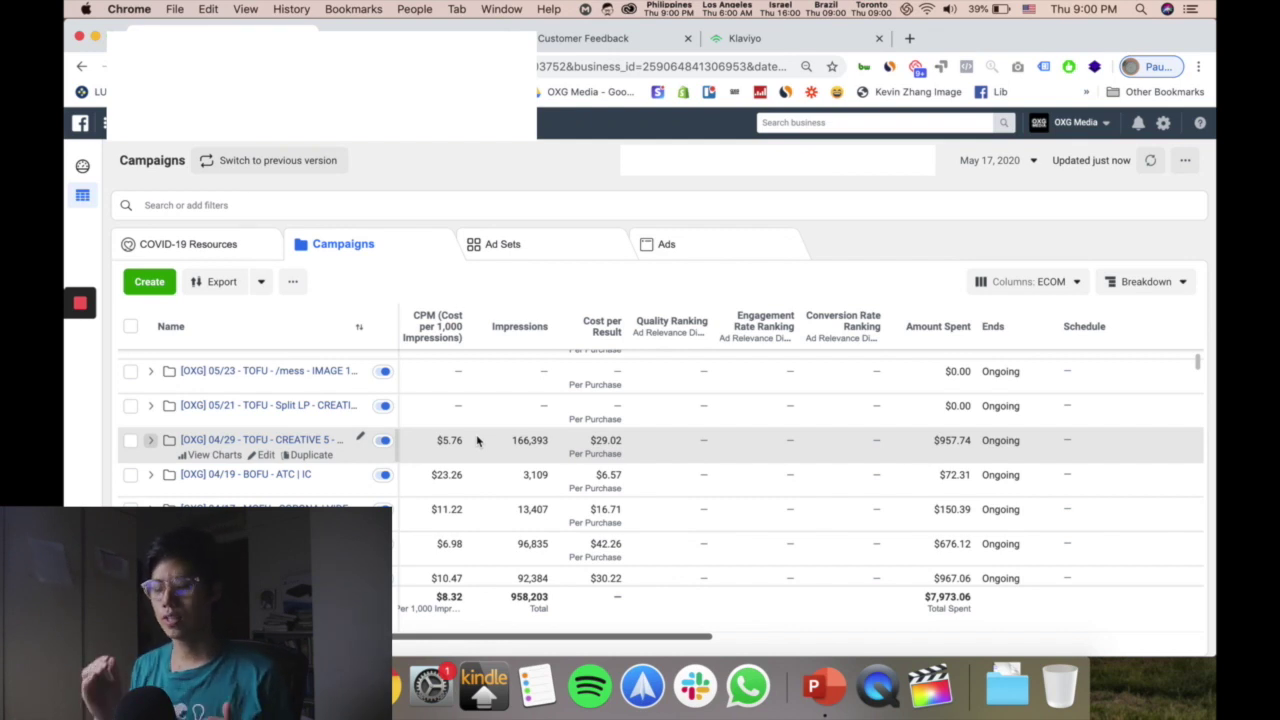
{"action": "scroll", "coordinate": [476, 440], "scroll_direction": "up", "scroll_amount": 1}
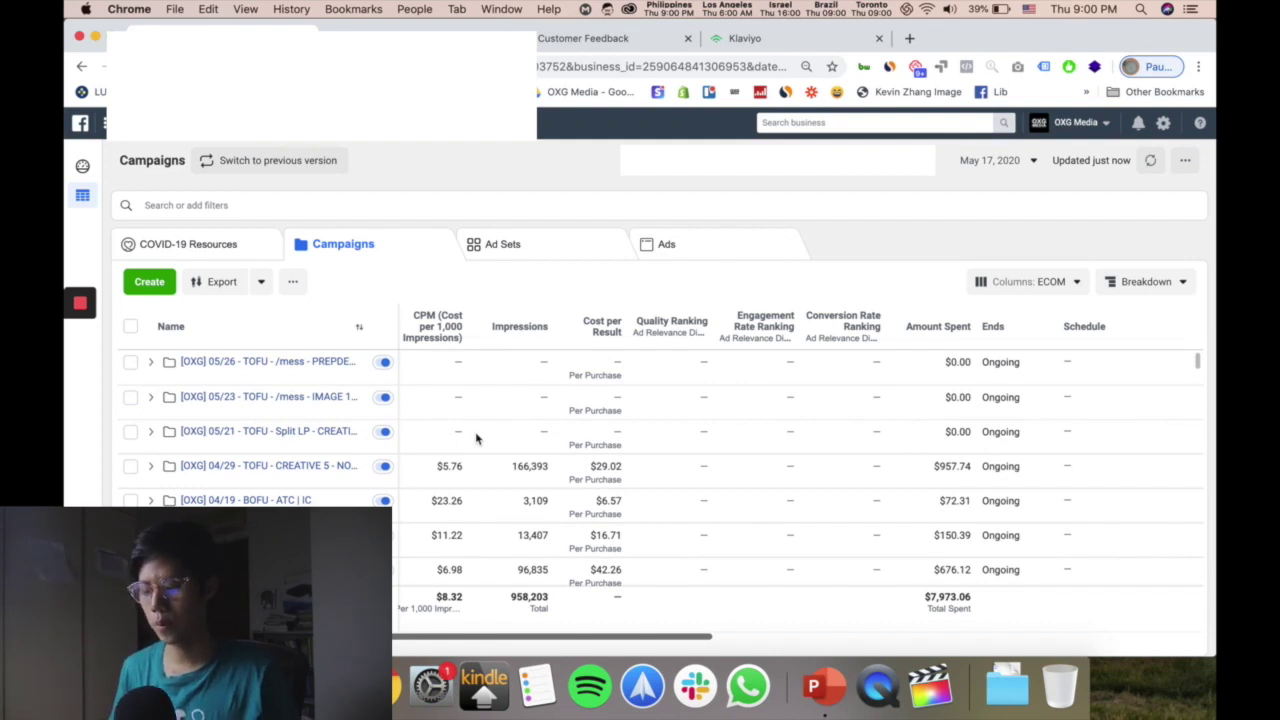
{"action": "scroll", "coordinate": [476, 438], "scroll_direction": "down", "scroll_amount": 1}
- Switch the campaigns report to the Last 30 days preset and scroll through the $182,396.87 results
{"action": "left_click", "coordinate": [988, 160]}
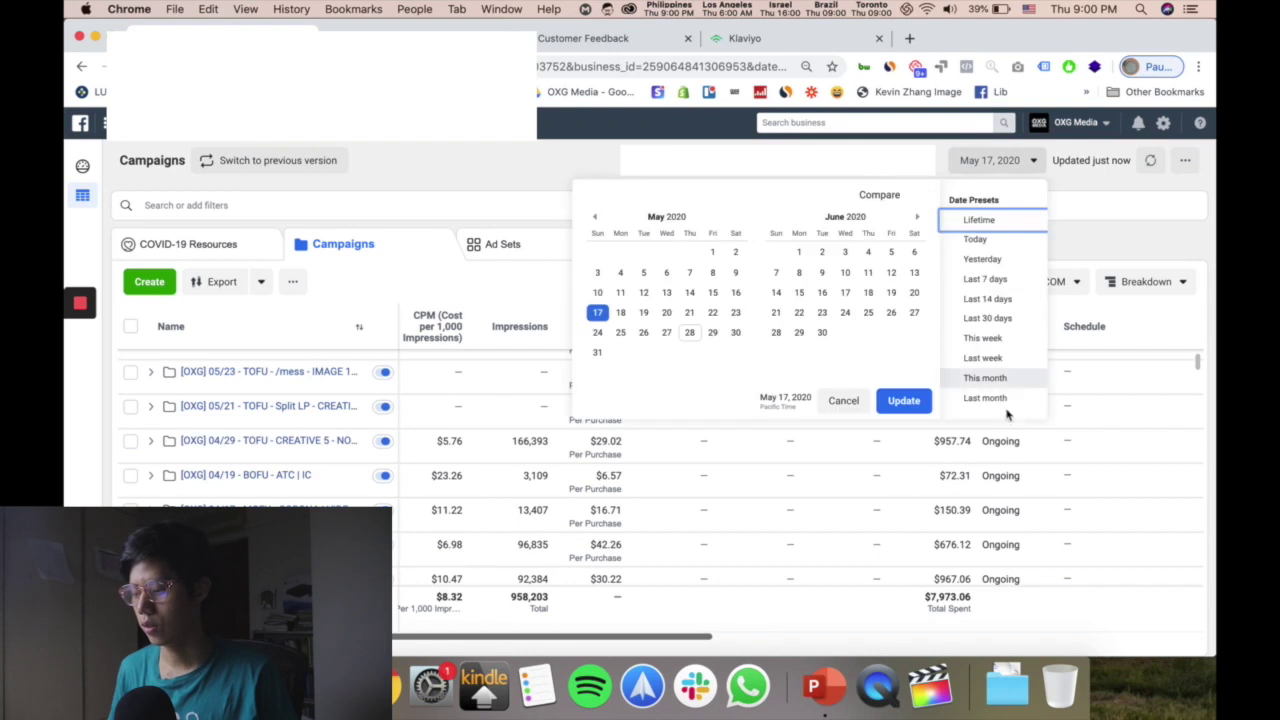
{"action": "left_click", "coordinate": [987, 318]}
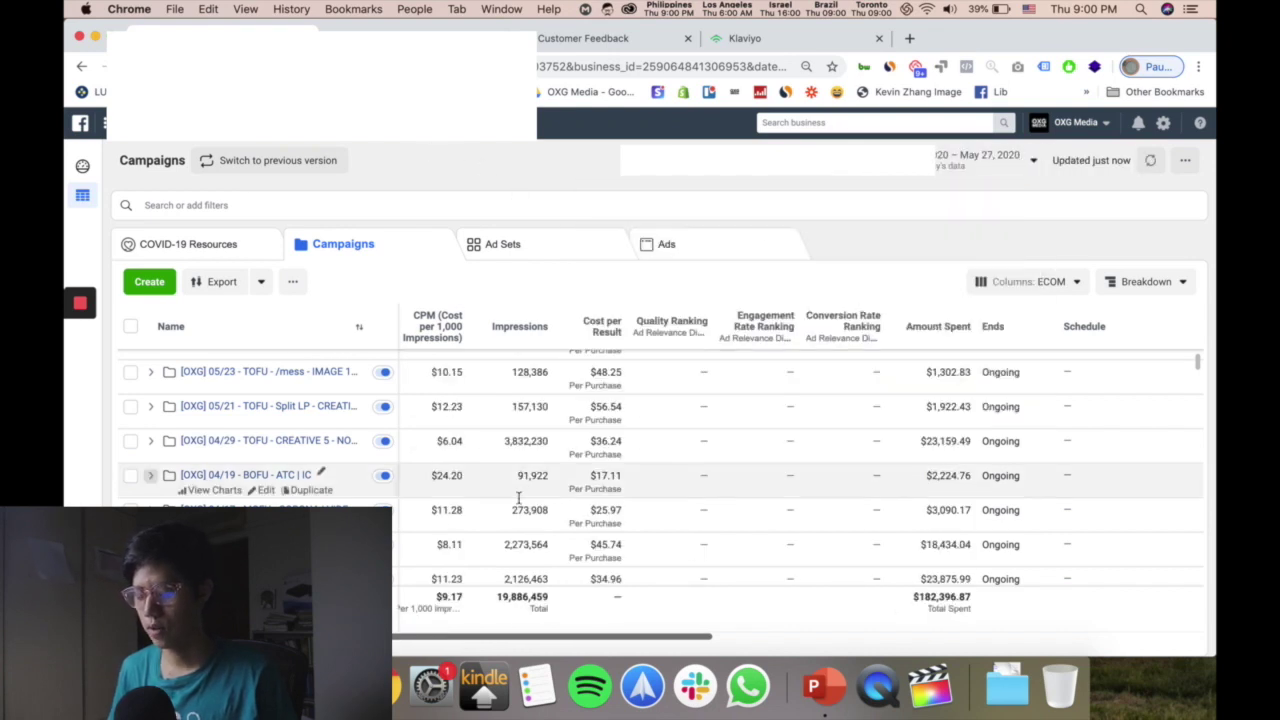
{"action": "scroll", "coordinate": [494, 476], "scroll_direction": "up", "scroll_amount": 1}
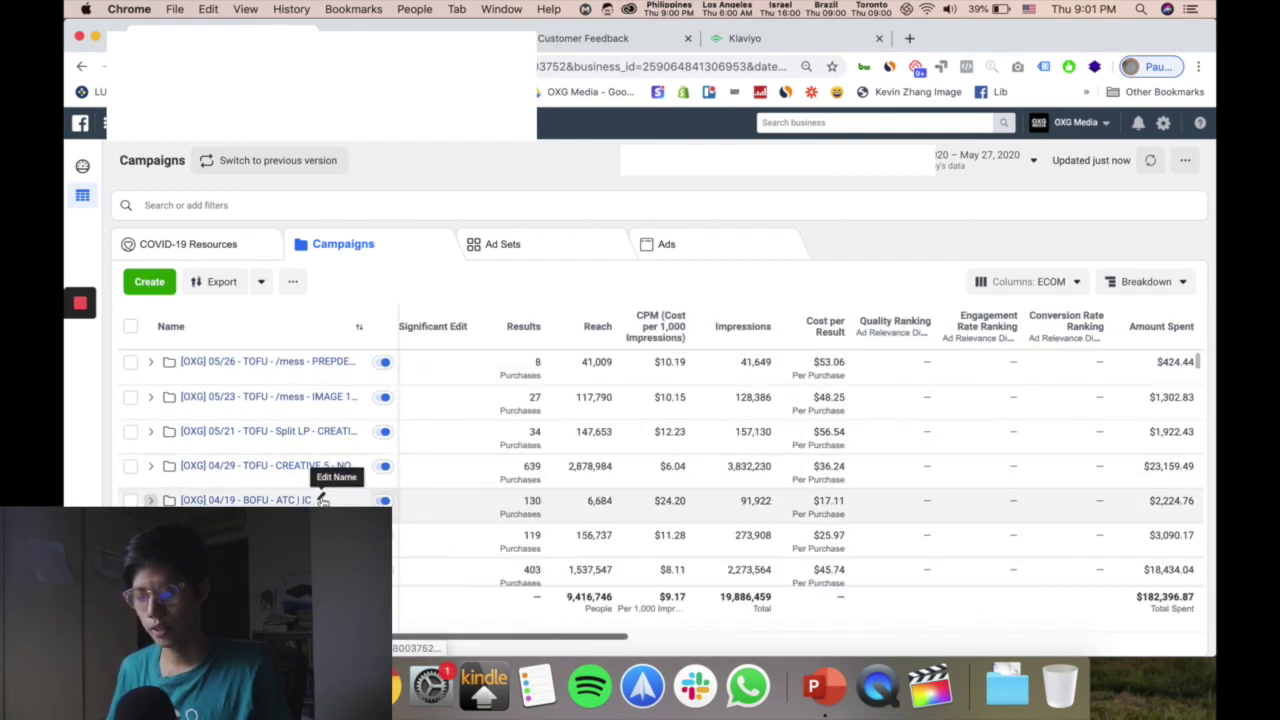
{"action": "scroll", "coordinate": [300, 470], "scroll_direction": "down", "scroll_amount": 1}
{"action": "scroll", "coordinate": [362, 490], "scroll_direction": "down", "scroll_amount": 1}
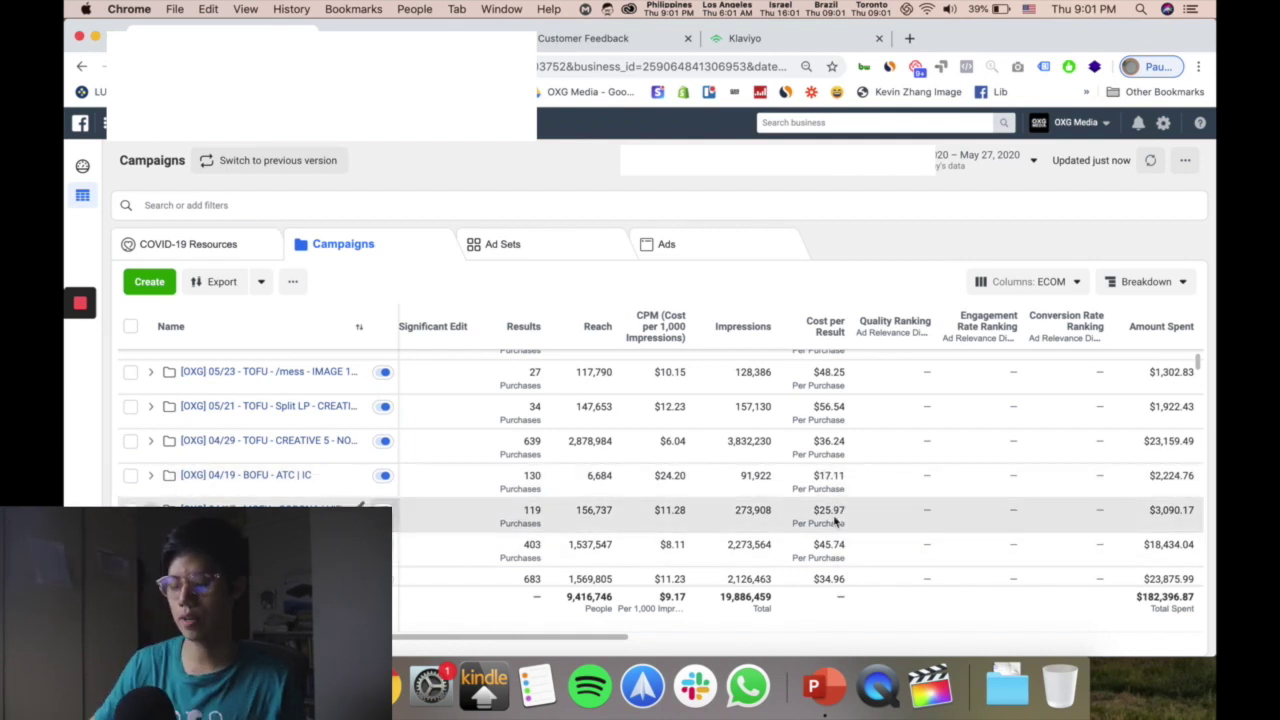
{"action": "scroll", "coordinate": [835, 520], "scroll_direction": "down", "scroll_amount": 1}
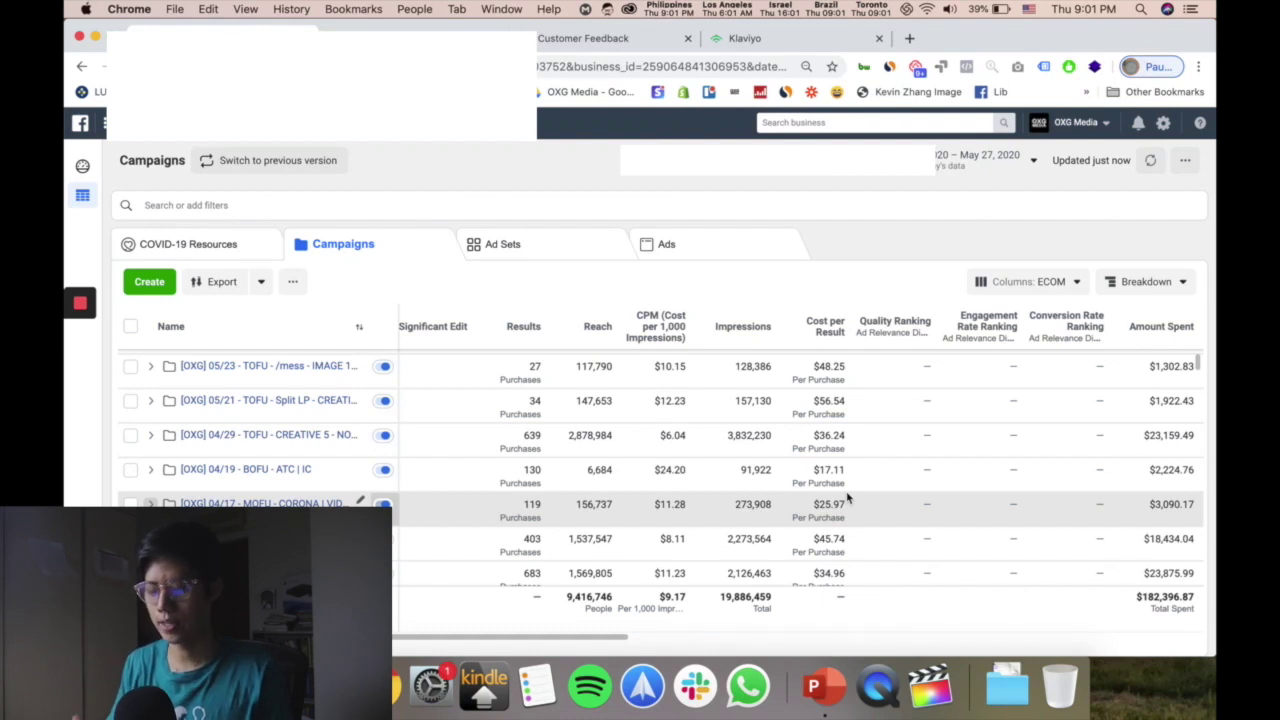
{"action": "scroll", "coordinate": [732, 448], "scroll_direction": "down", "scroll_amount": 4}
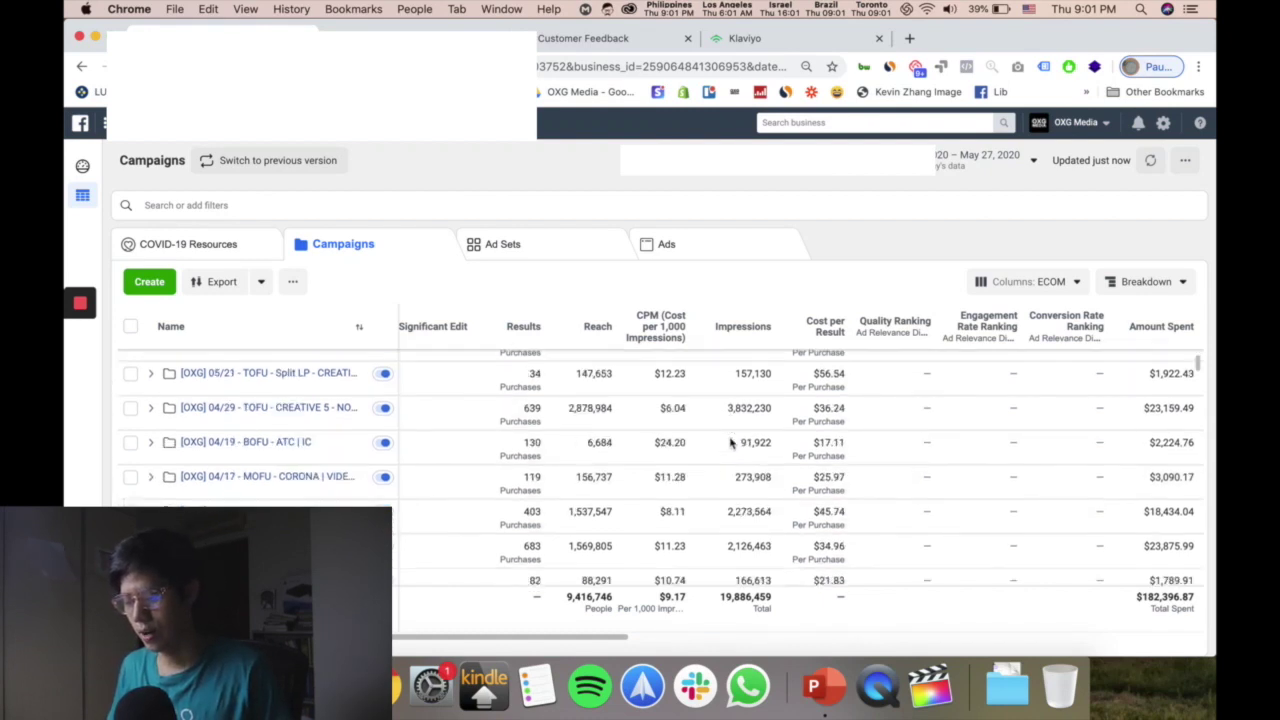
{"action": "scroll", "coordinate": [625, 490], "scroll_direction": "up", "scroll_amount": 5}
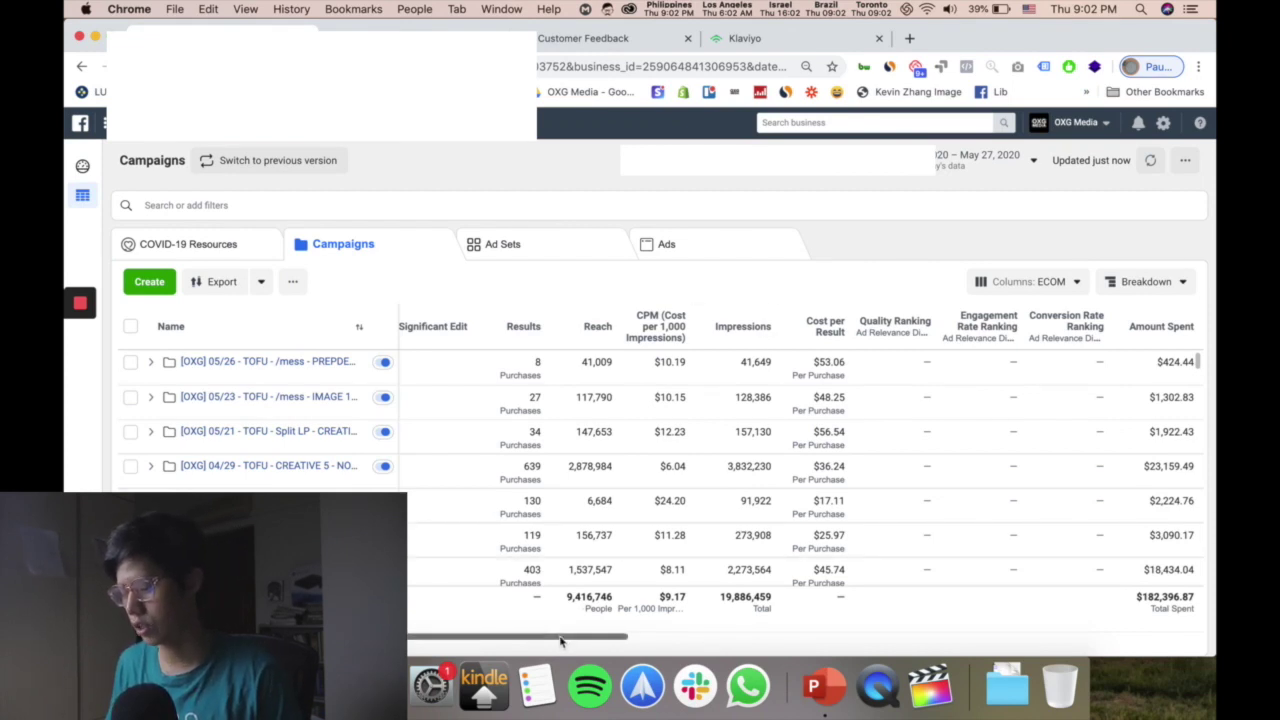
- Set the campaigns report range to May 19 – May 22, 2020 and review the purchase totals
{"action": "left_click_drag", "start_coordinate": [560, 641], "coordinate": [1200, 645]}
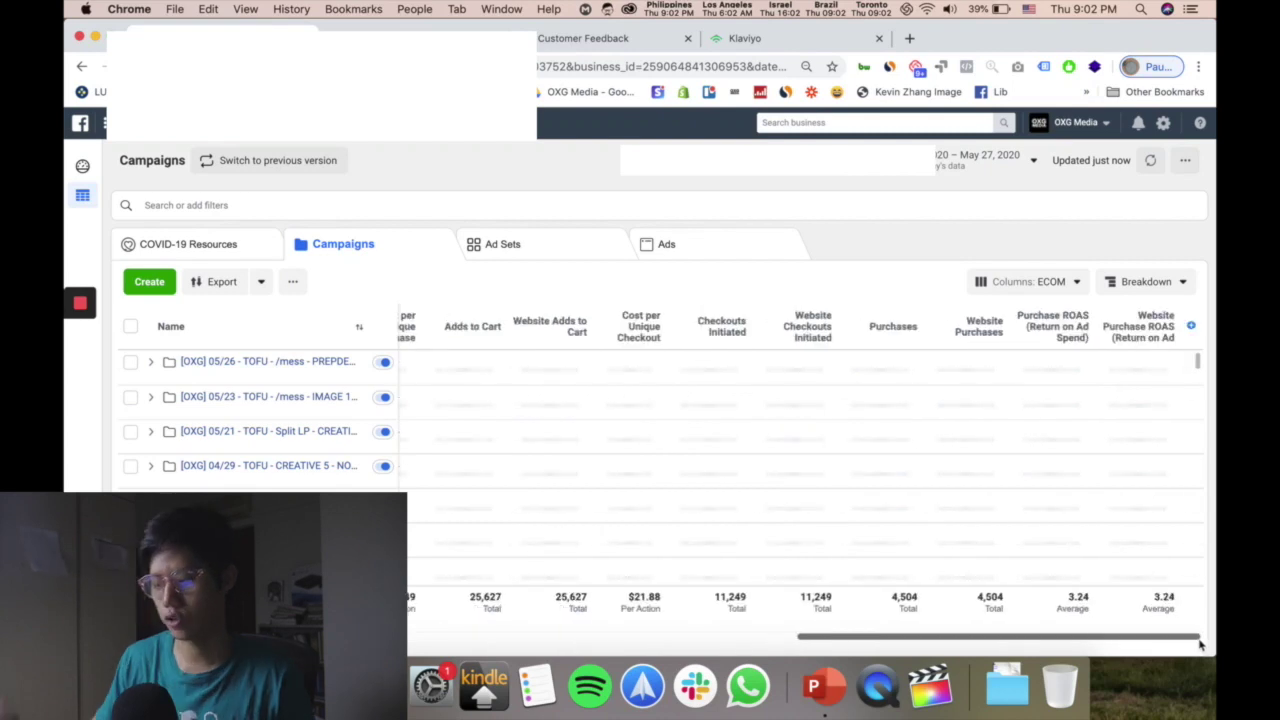
{"action": "left_click", "coordinate": [985, 160]}
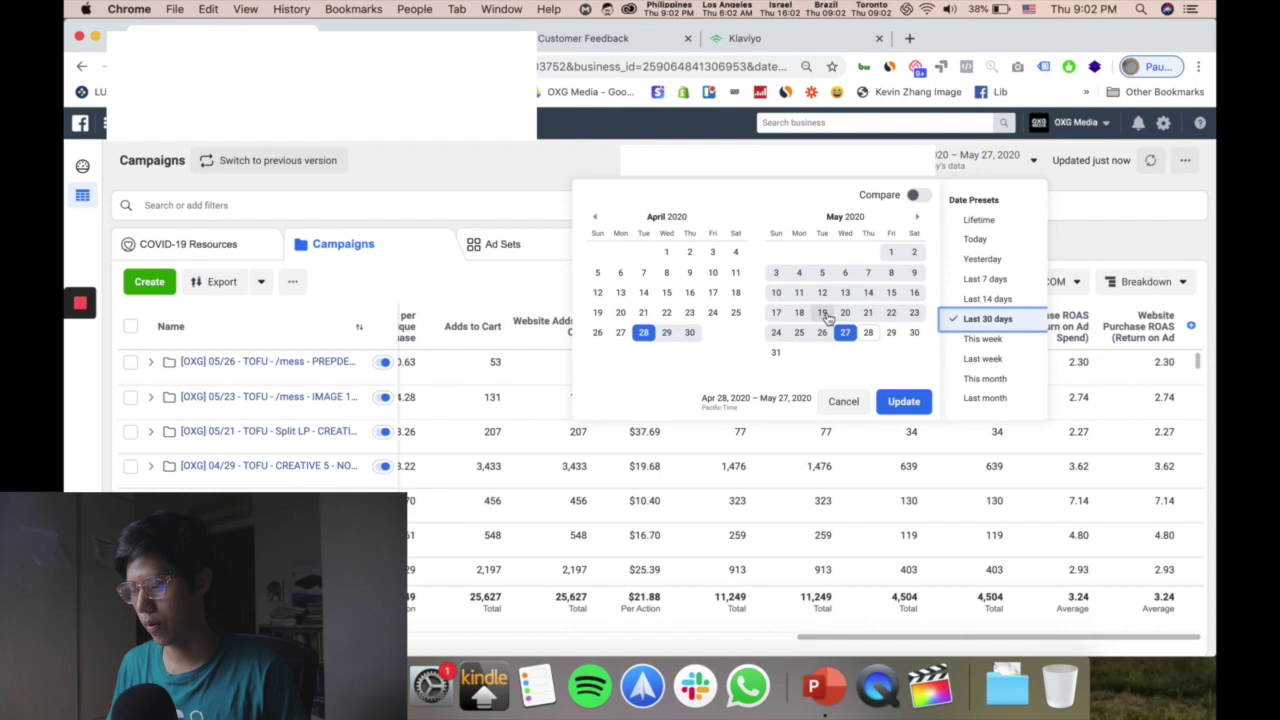
{"action": "left_click", "coordinate": [822, 313]}
{"action": "left_click", "coordinate": [891, 313]}
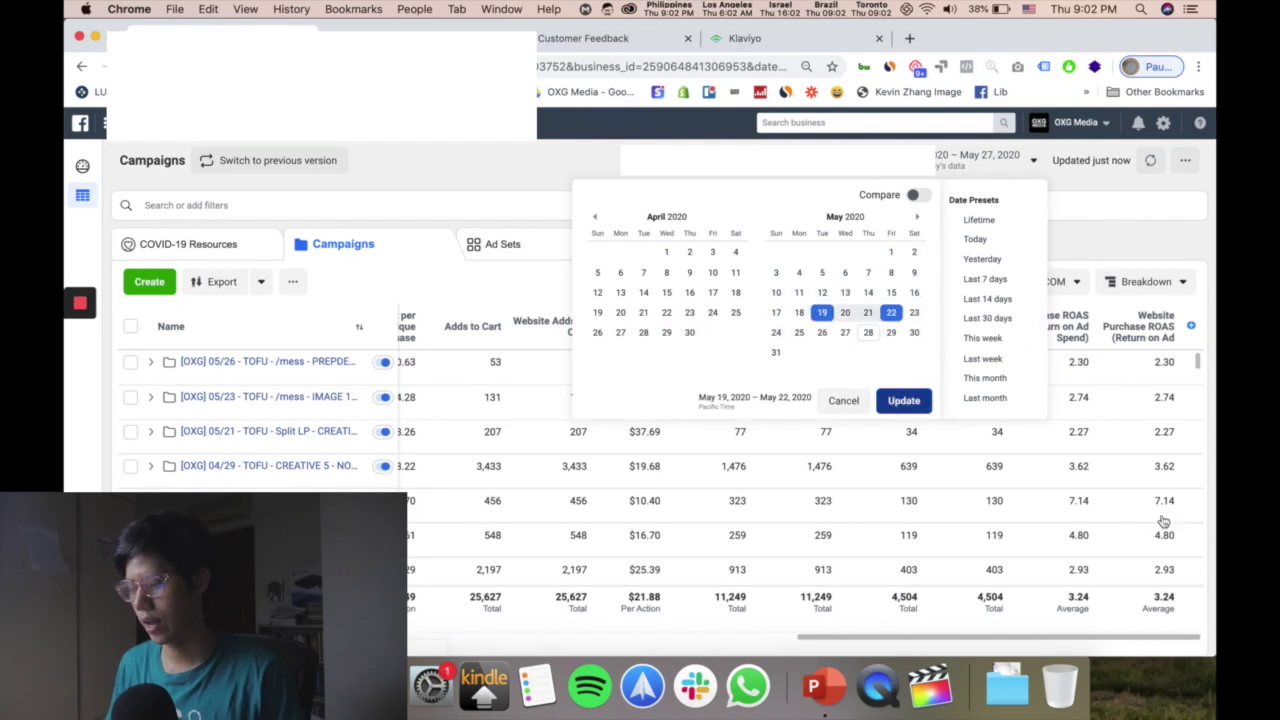
{"action": "left_click", "coordinate": [1078, 457]}
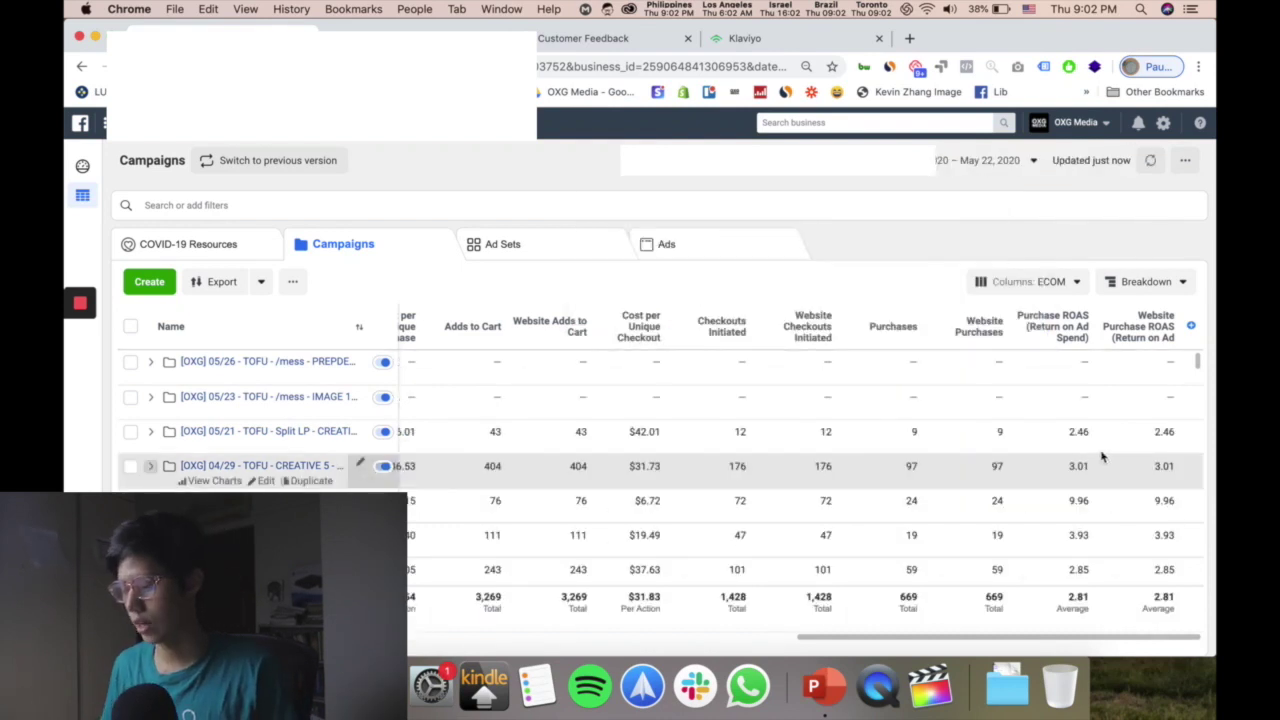
{"action": "scroll", "coordinate": [1105, 458], "scroll_direction": "down", "scroll_amount": 3}
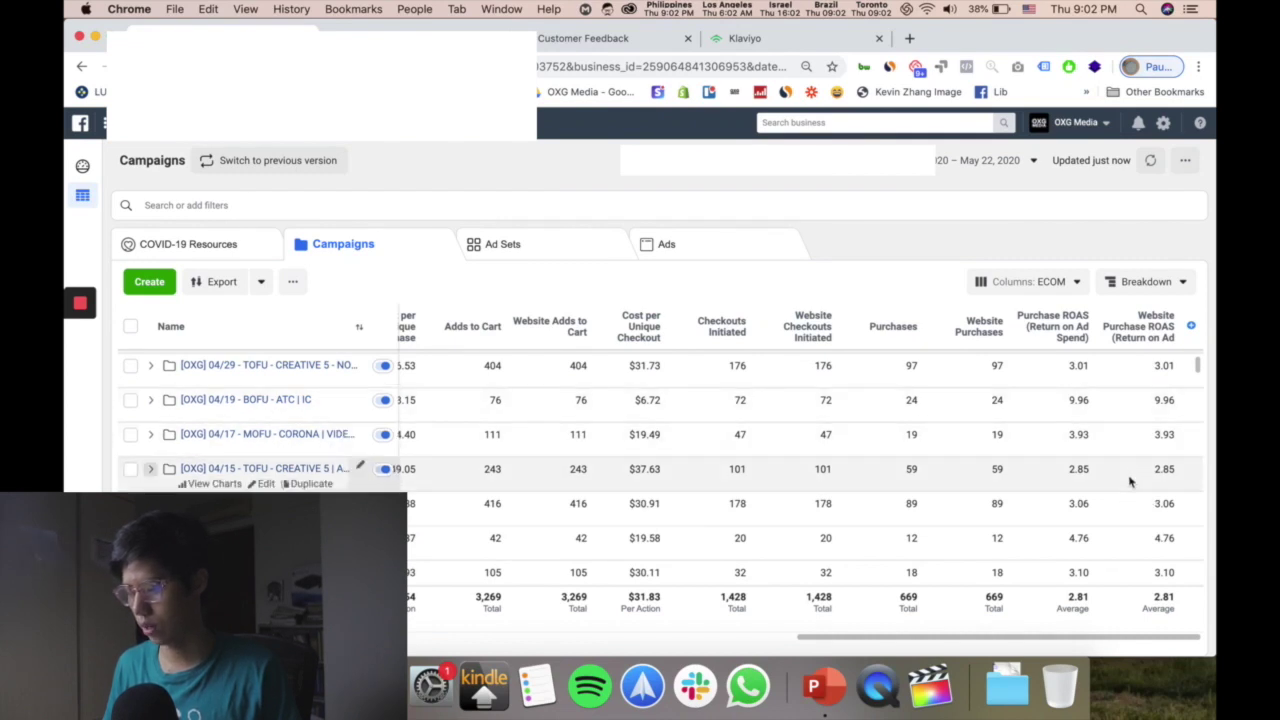
{"action": "mouse_move", "coordinate": [323, 483]}
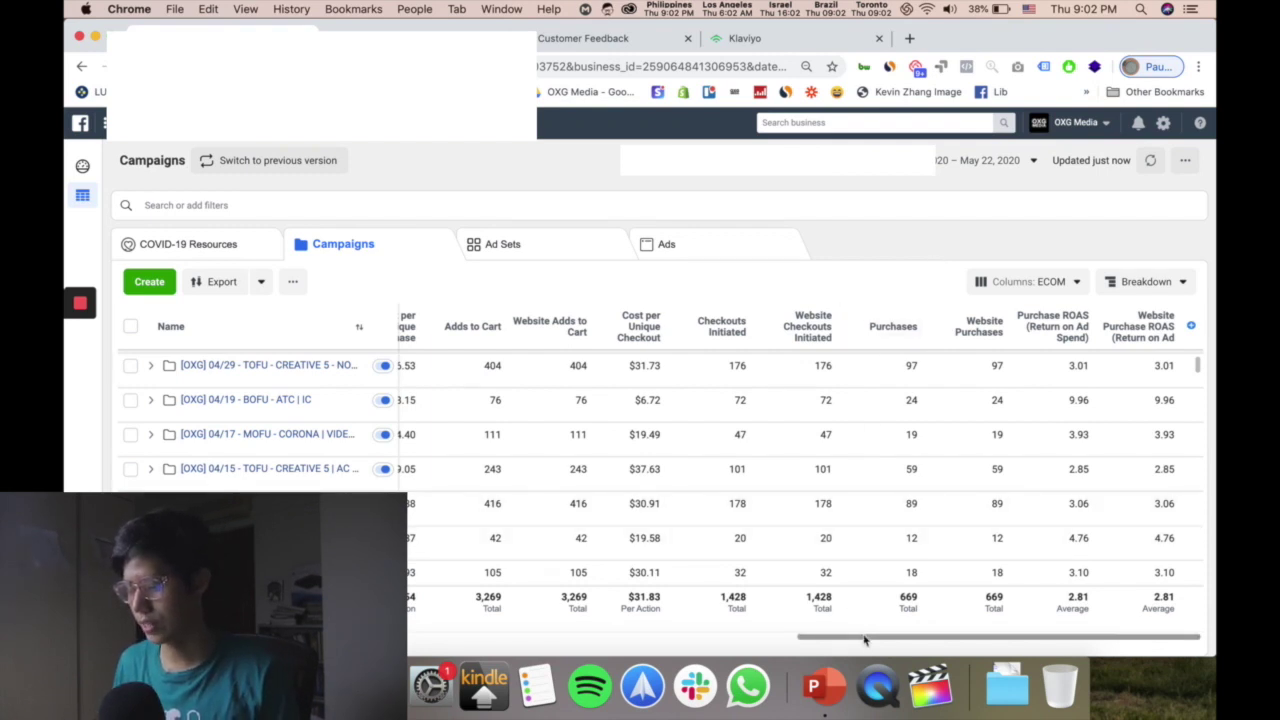
{"action": "scroll", "coordinate": [862, 643], "scroll_direction": "left", "scroll_amount": 1}
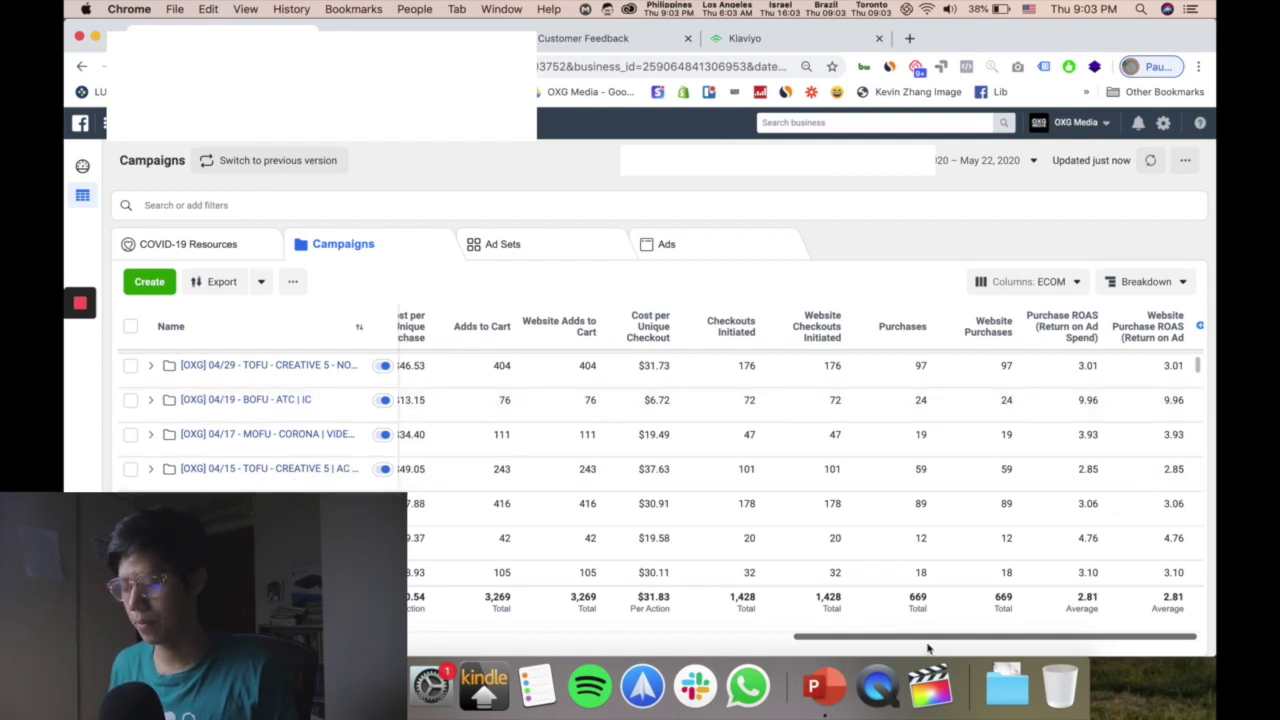
{"action": "scroll", "coordinate": [890, 645], "scroll_direction": "left", "scroll_amount": 4}
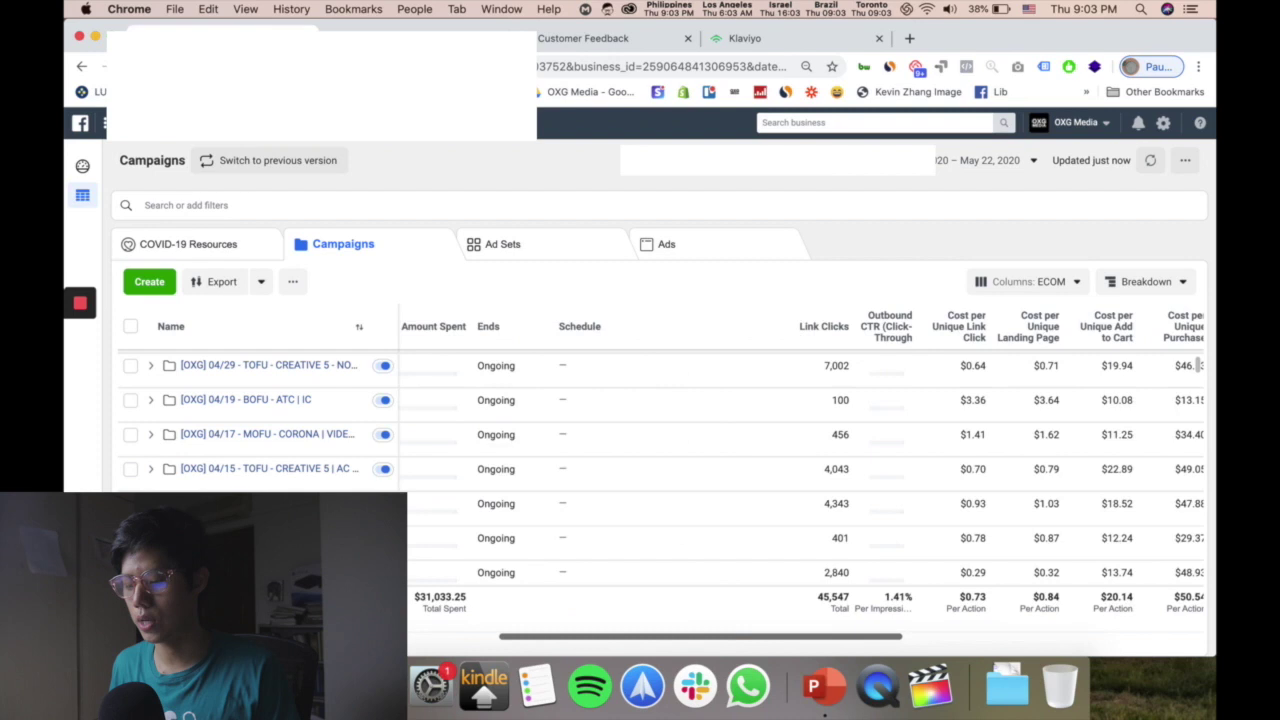
{"action": "scroll", "coordinate": [720, 468], "scroll_direction": "left", "scroll_amount": 5}
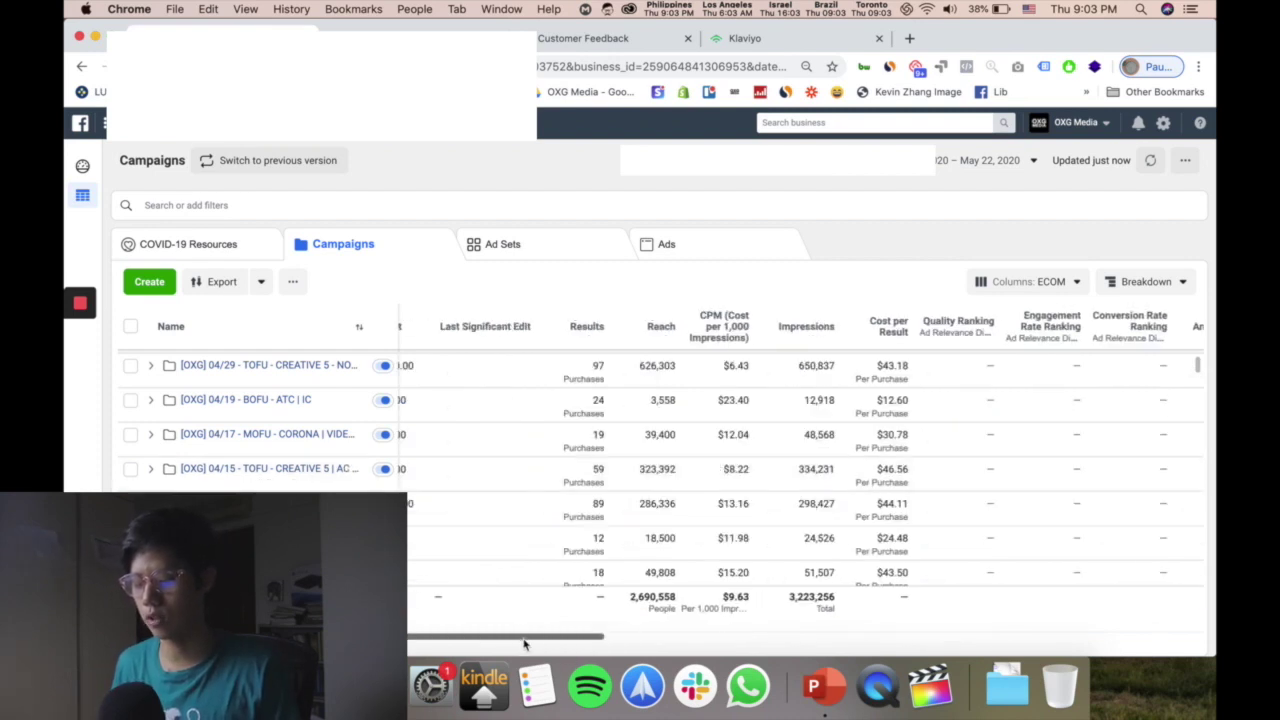
{"action": "scroll", "coordinate": [600, 600], "scroll_direction": "left", "scroll_amount": 3}
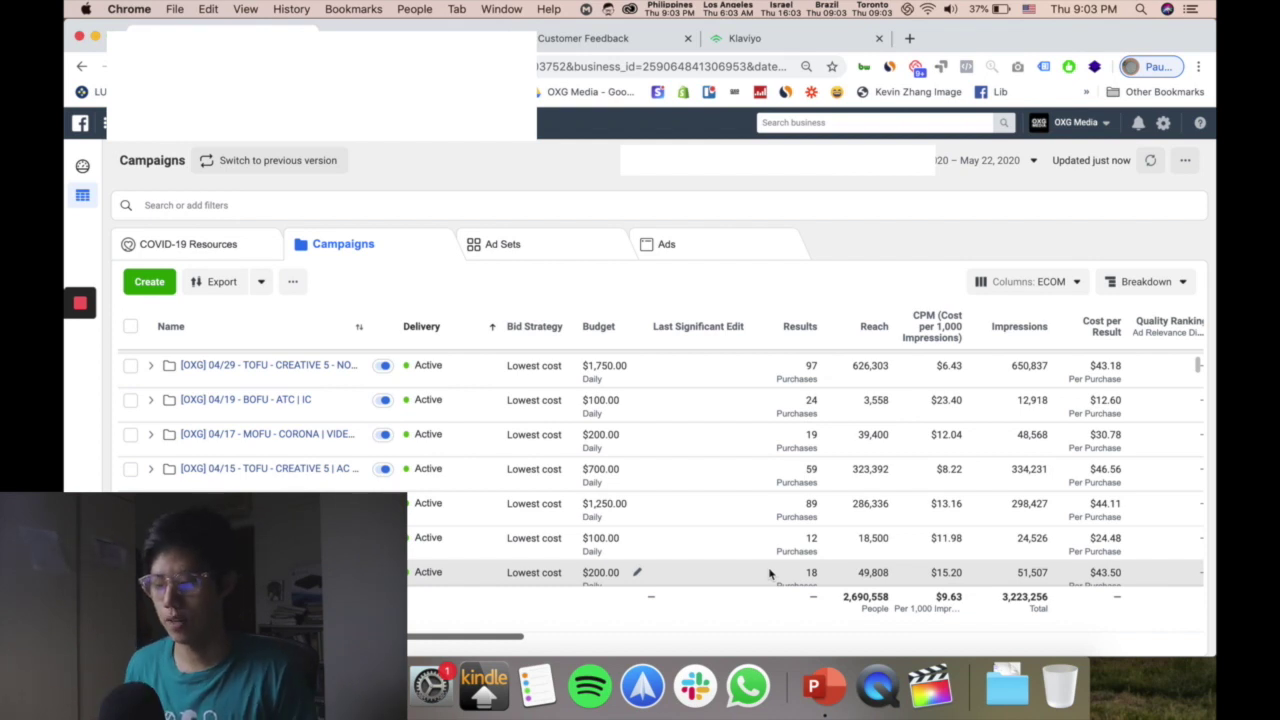
{"action": "scroll", "coordinate": [785, 557], "scroll_direction": "up", "scroll_amount": 5}
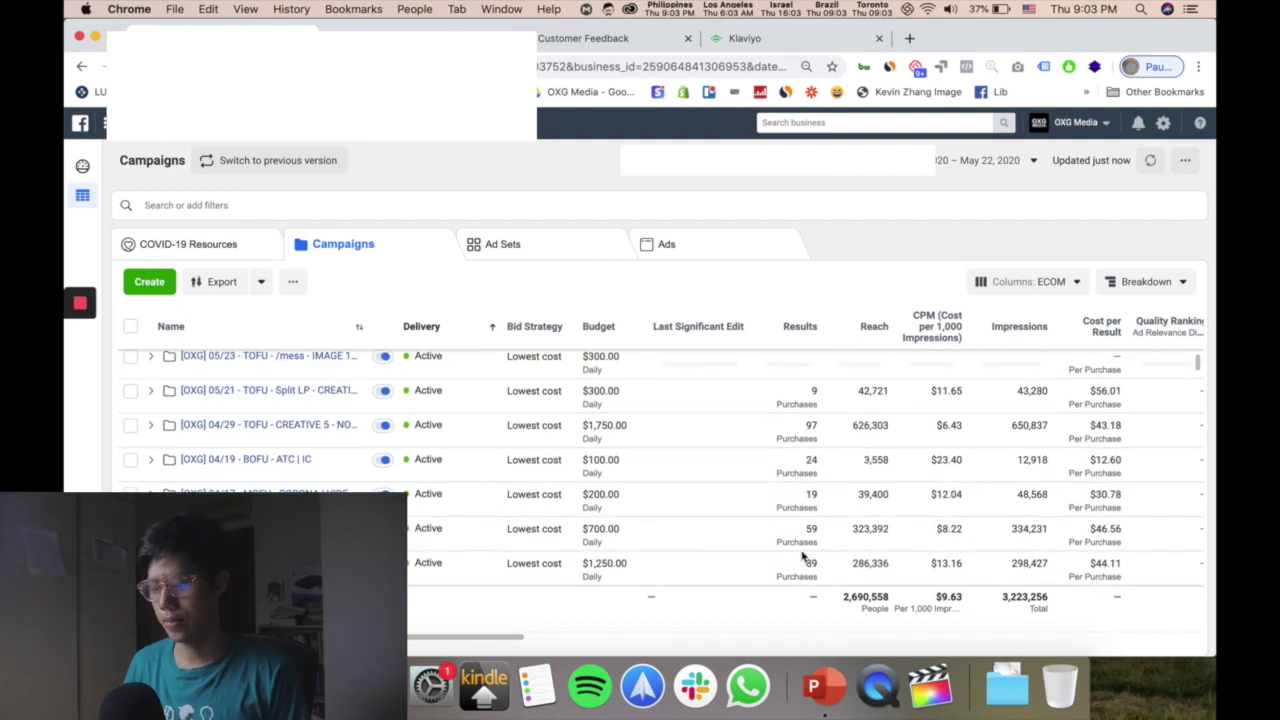
{"action": "scroll", "coordinate": [474, 452], "scroll_direction": "down", "scroll_amount": 1}
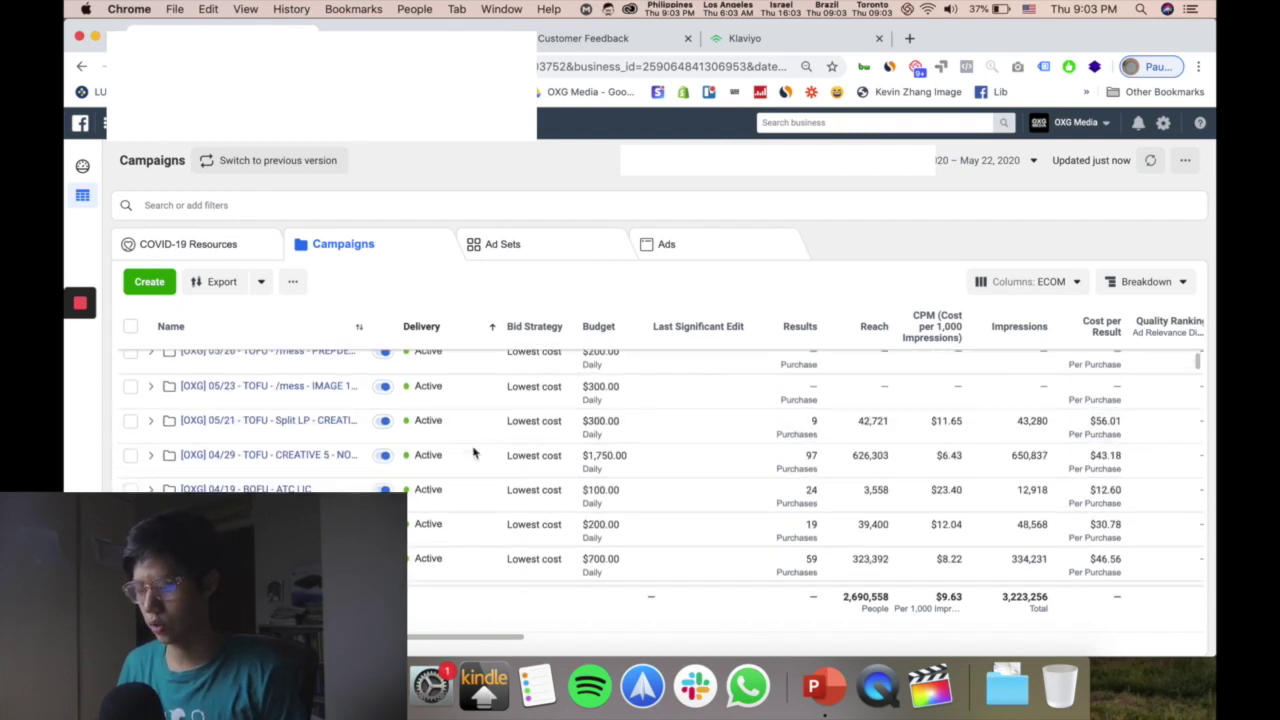
{"action": "scroll", "coordinate": [474, 452], "scroll_direction": "down", "scroll_amount": 1}
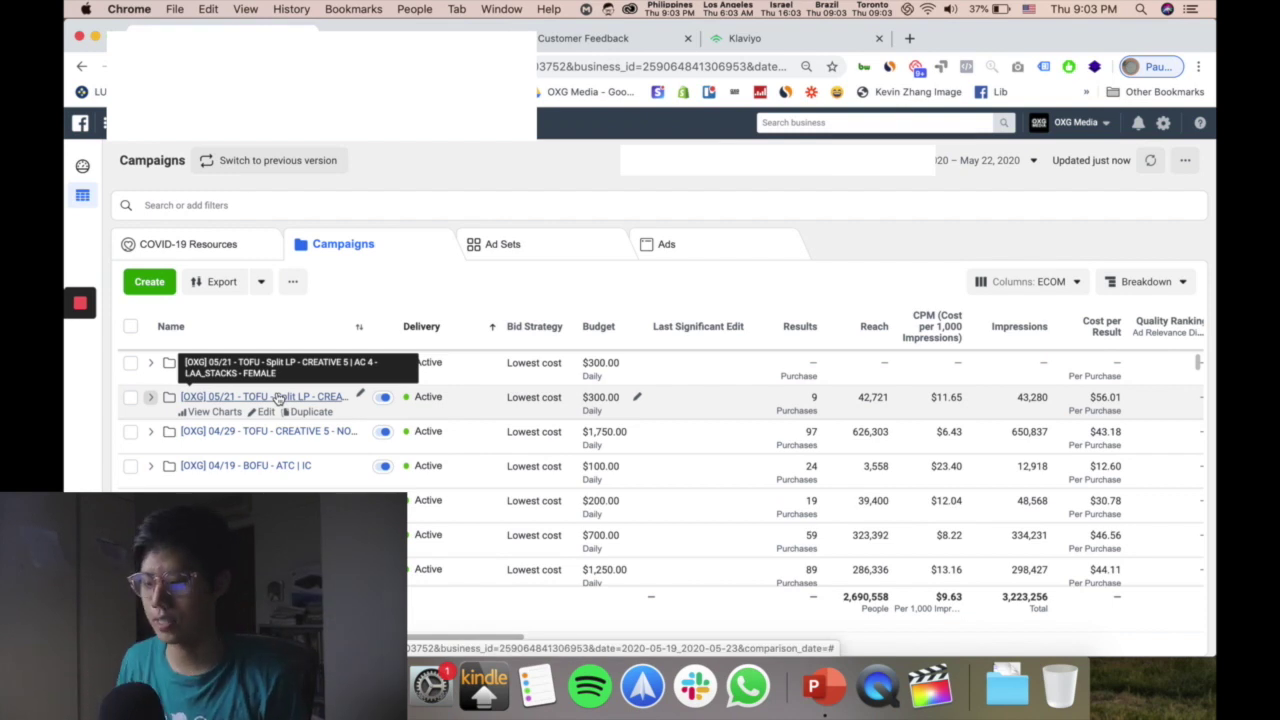
{"action": "key", "text": "ctrl+shift+Tab"}
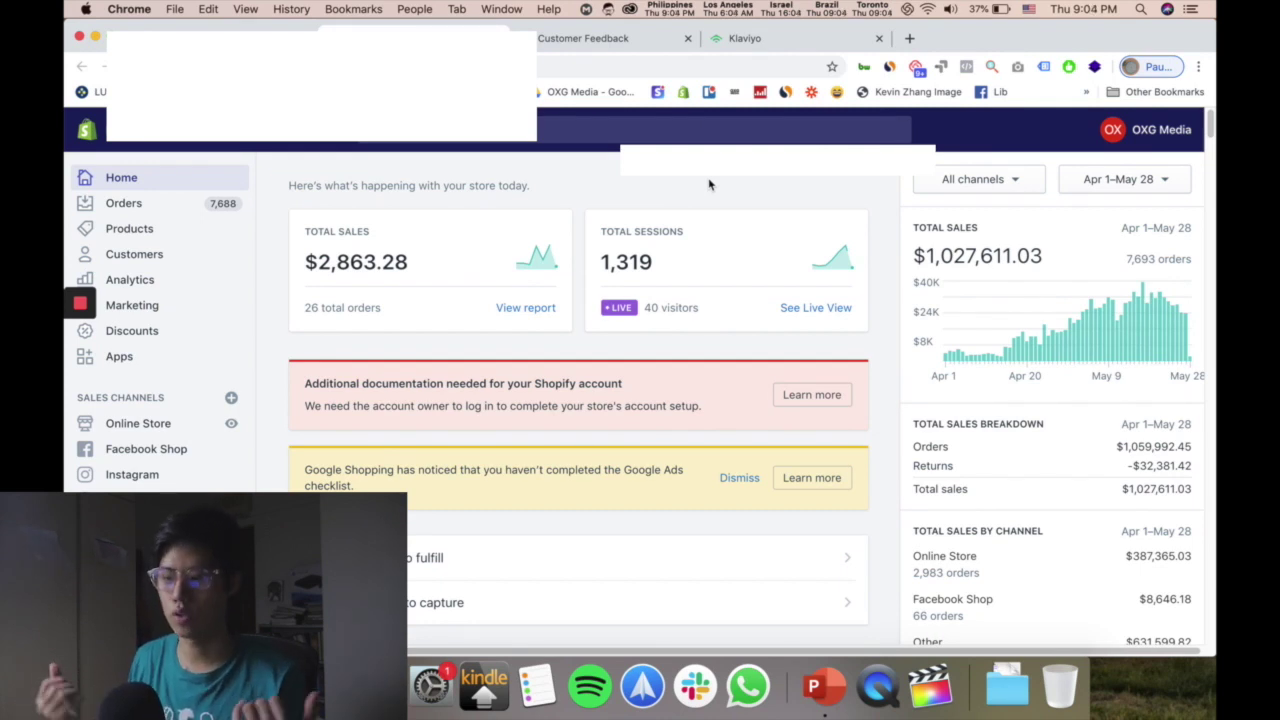
{"action": "key", "text": "ctrl+Tab"}
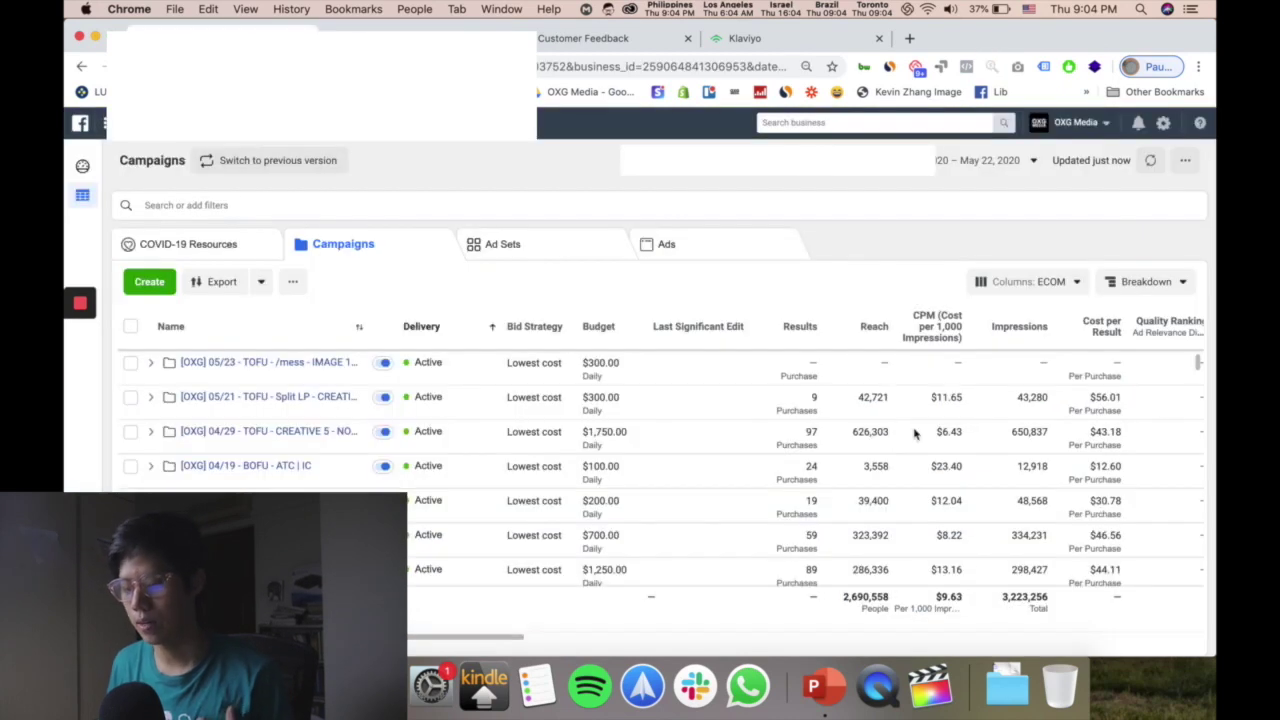
- Open the account's automated rules (Manage Rules) from the campaign actions menu
{"action": "left_click", "coordinate": [292, 281]}
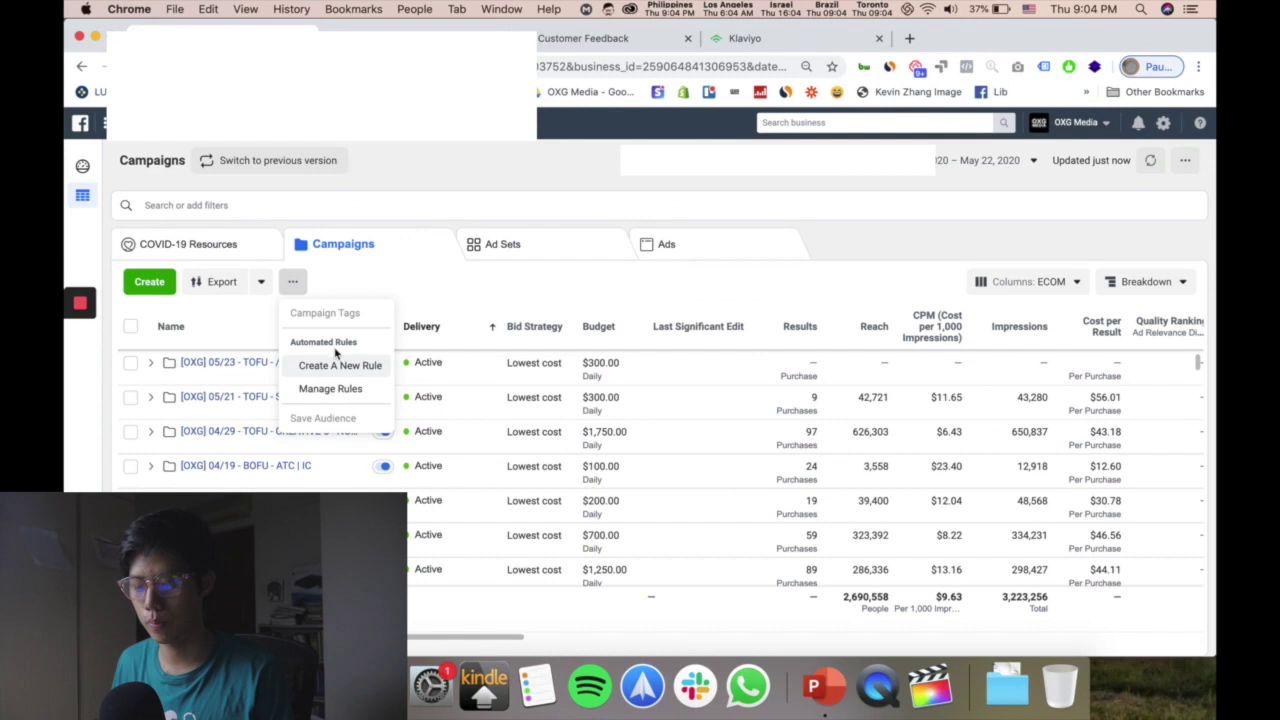
{"action": "left_click", "coordinate": [336, 389]}
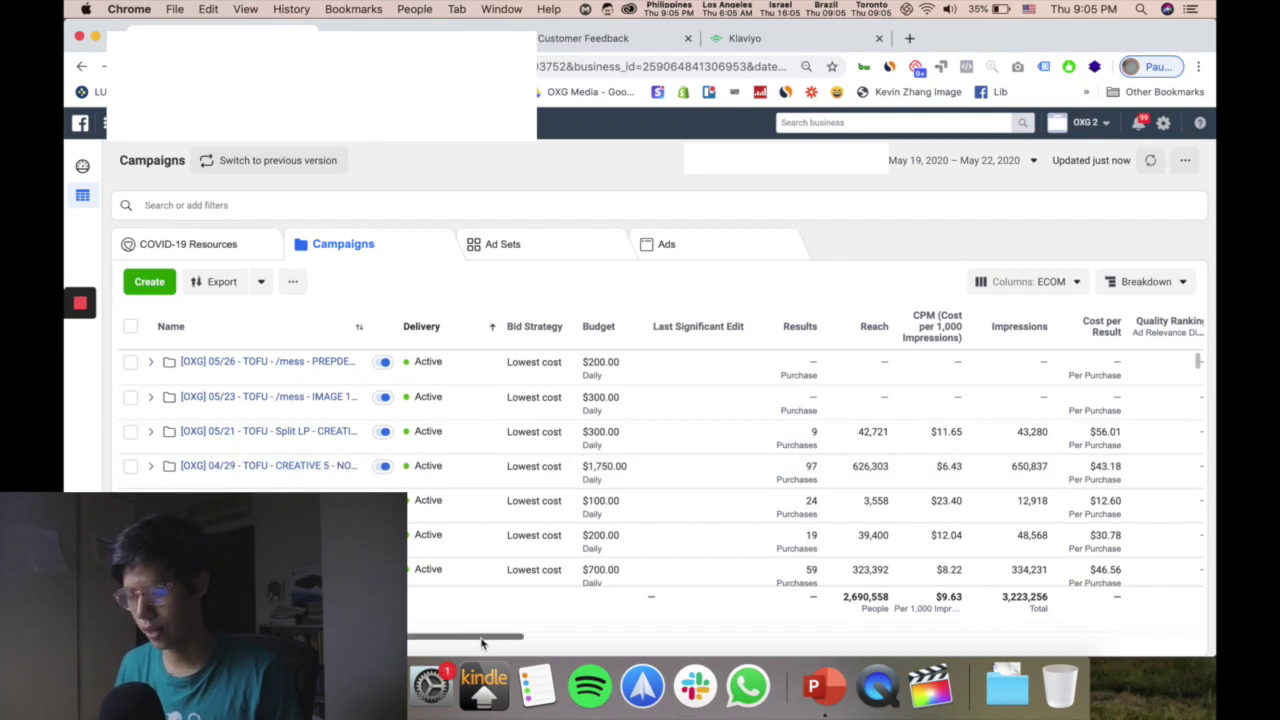
- Set the campaigns report to Apr 1 – May 31, 2020, totaling $223,034.60 spent
{"action": "scroll", "coordinate": [514, 651], "scroll_direction": "right", "scroll_amount": 5}
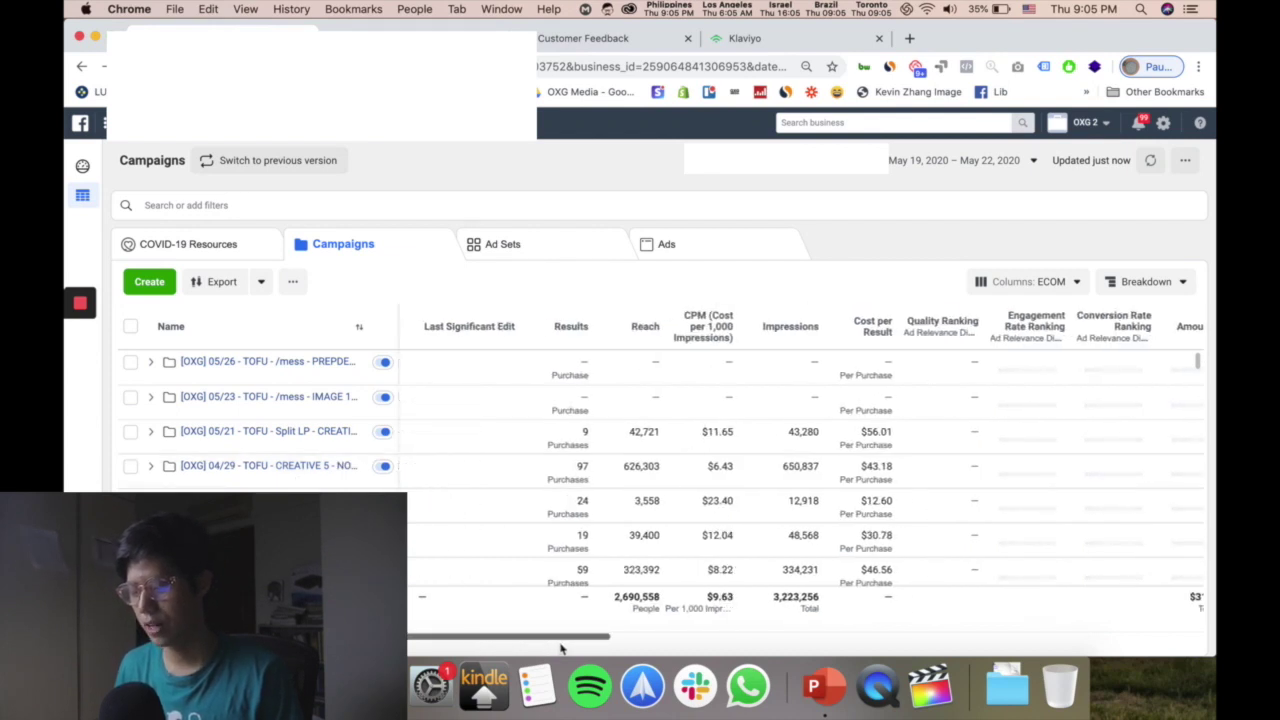
{"action": "scroll", "coordinate": [612, 647], "scroll_direction": "right", "scroll_amount": 3}
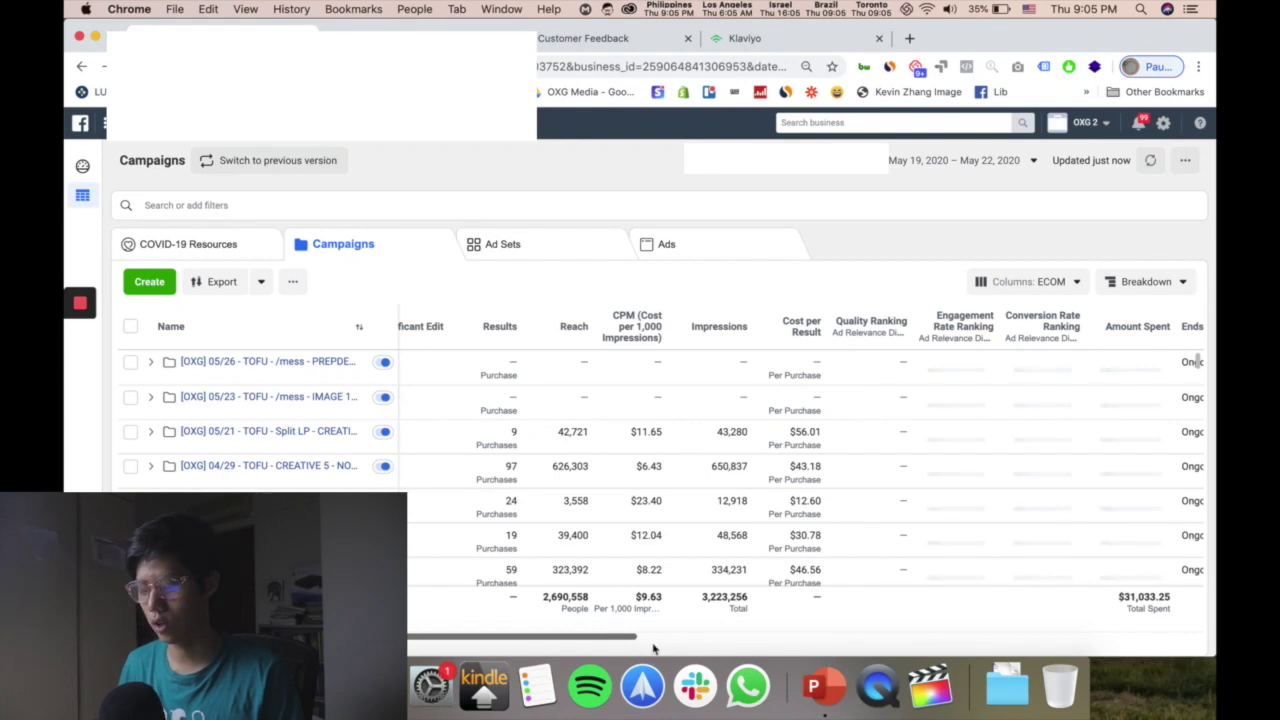
{"action": "scroll", "coordinate": [652, 649], "scroll_direction": "right", "scroll_amount": 5}
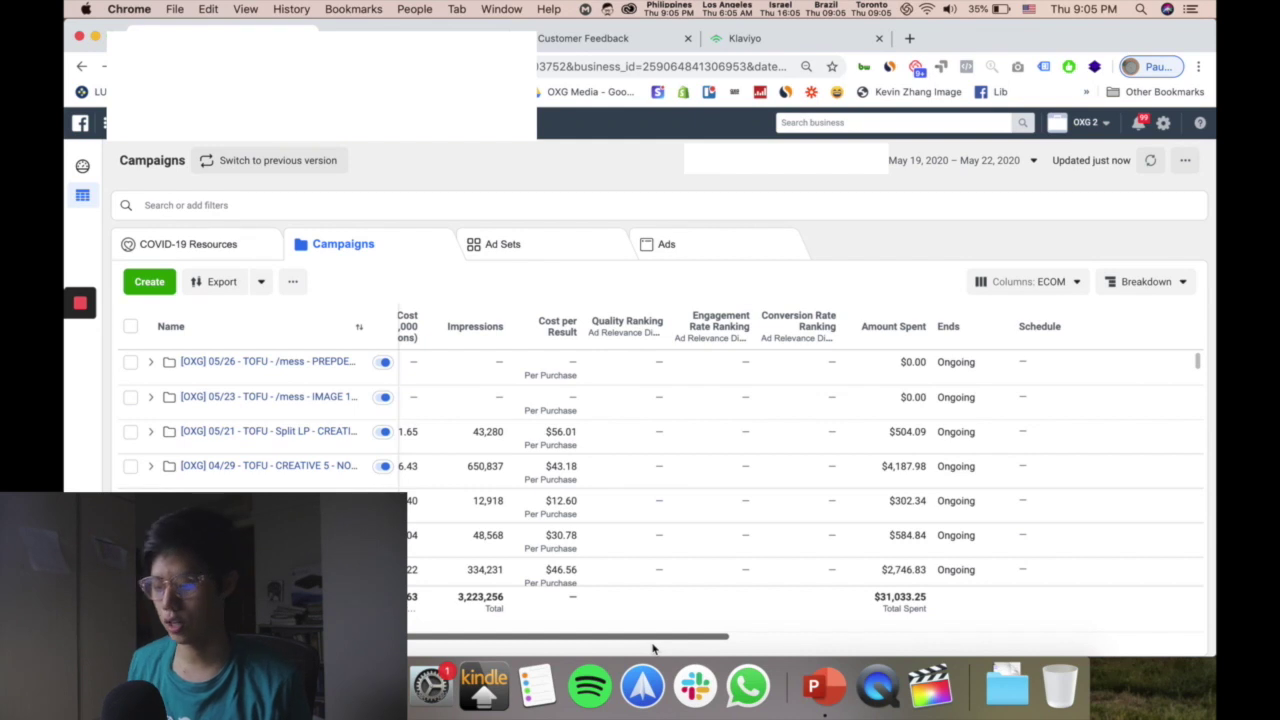
{"action": "left_click", "coordinate": [941, 157]}
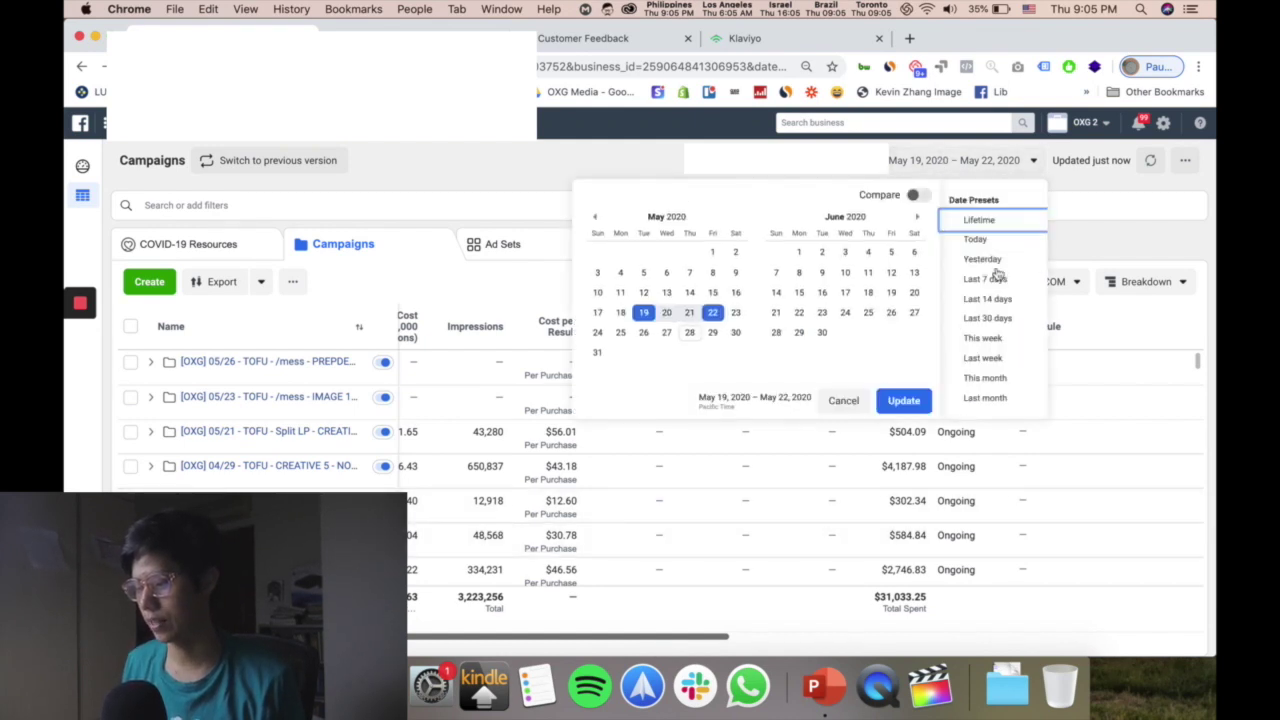
{"action": "left_click", "coordinate": [594, 217]}
{"action": "left_click", "coordinate": [666, 251]}
{"action": "left_click", "coordinate": [776, 354]}
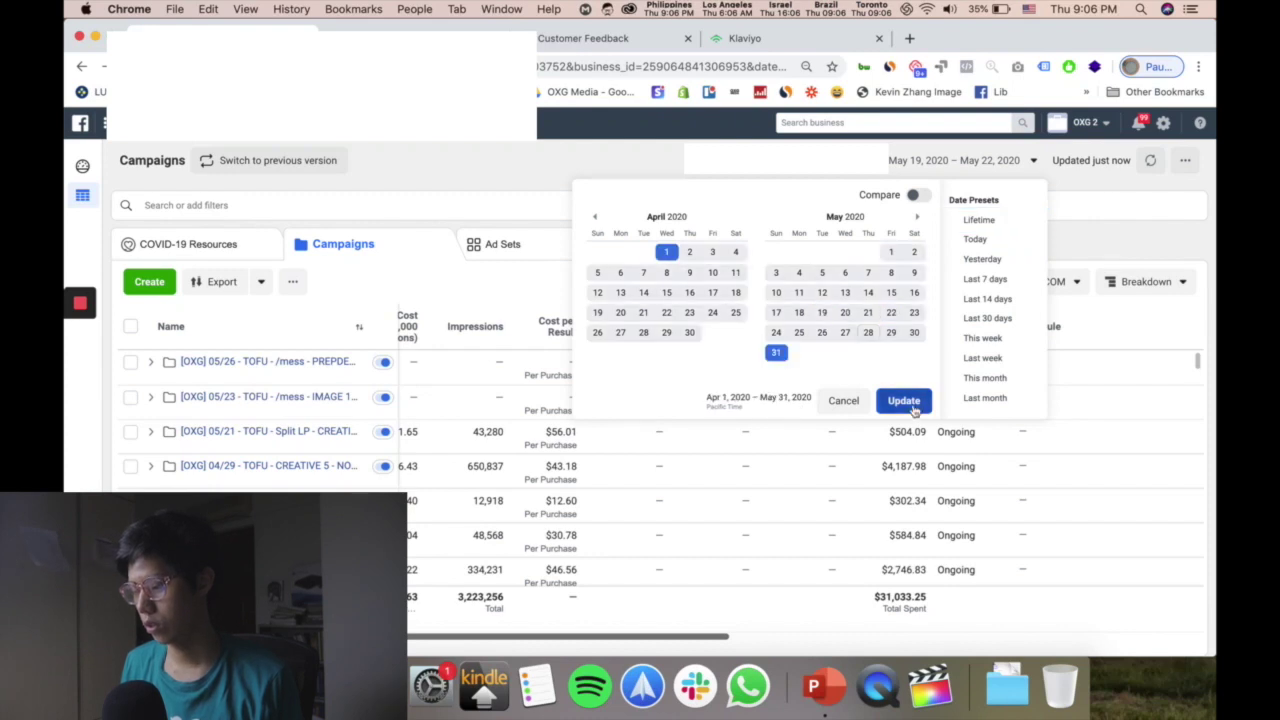
{"action": "left_click", "coordinate": [626, 610]}
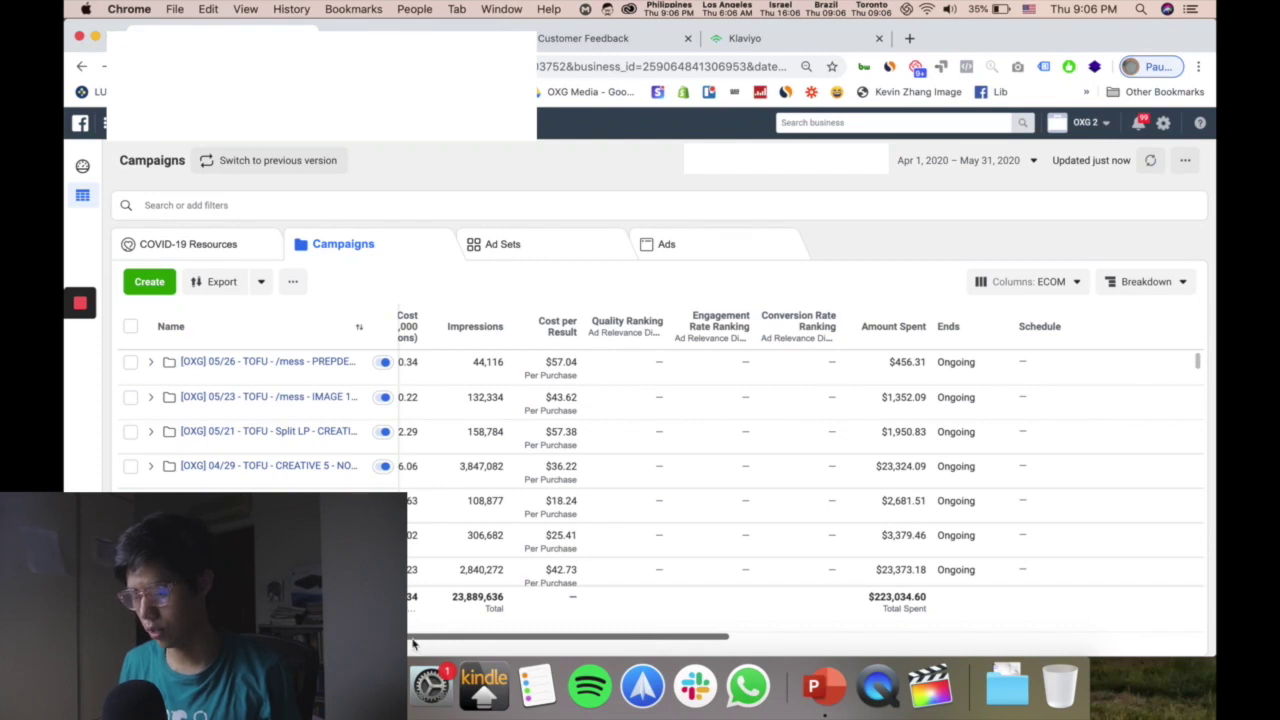
- Review the April–May campaign columns, then switch to Shopify's $1,027,611.03 Apr 1–May 28 dashboard
{"action": "scroll", "coordinate": [416, 644], "scroll_direction": "left", "scroll_amount": 10}
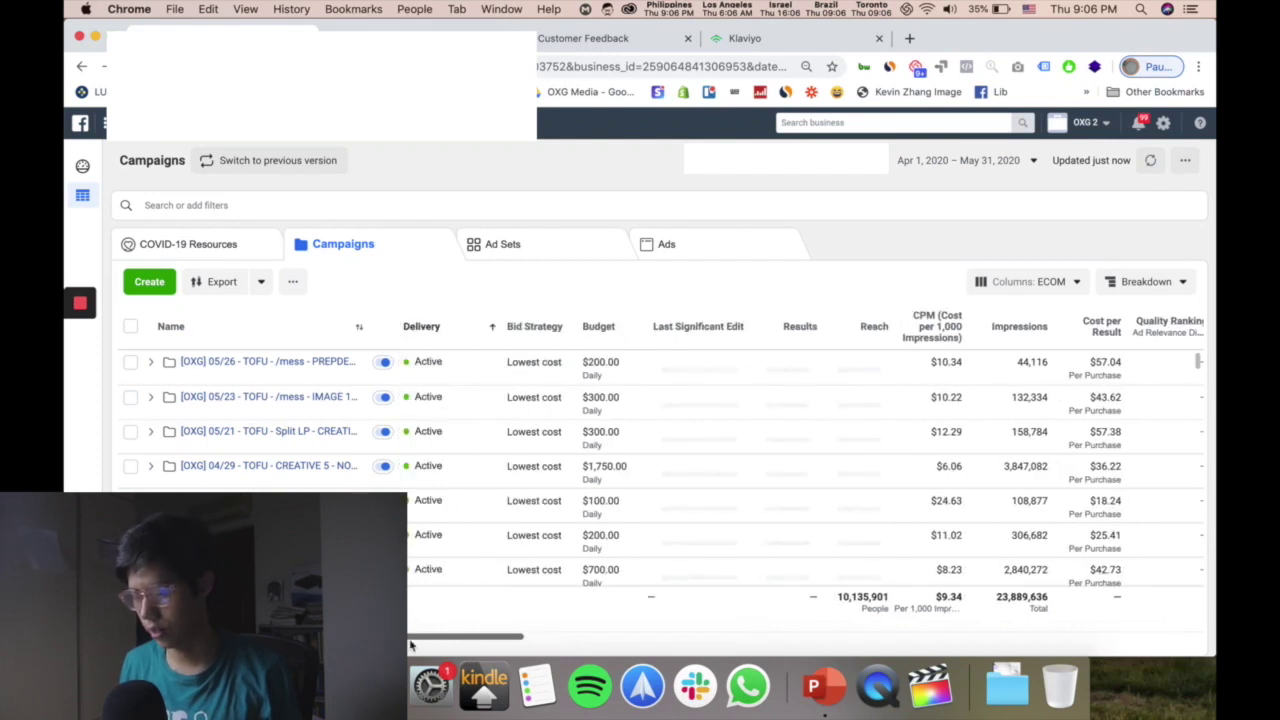
{"action": "scroll", "coordinate": [686, 641], "scroll_direction": "right", "scroll_amount": 5}
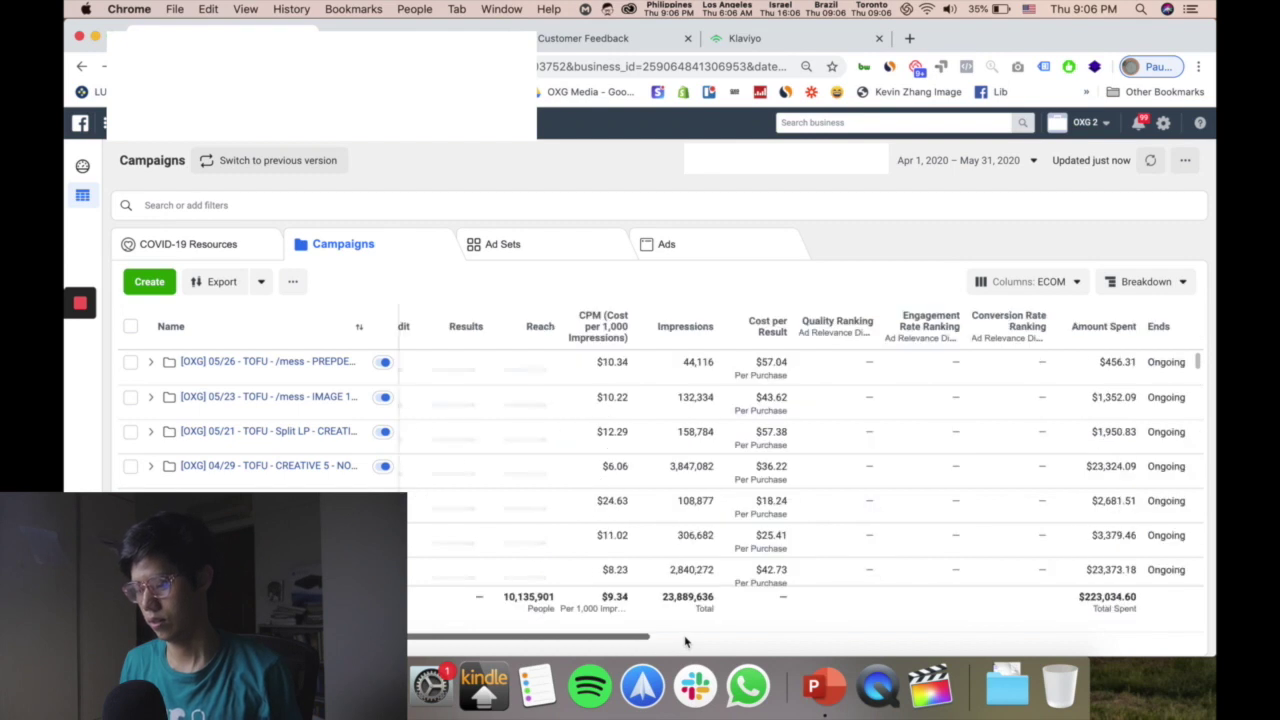
{"action": "scroll", "coordinate": [686, 641], "scroll_direction": "right", "scroll_amount": 4}
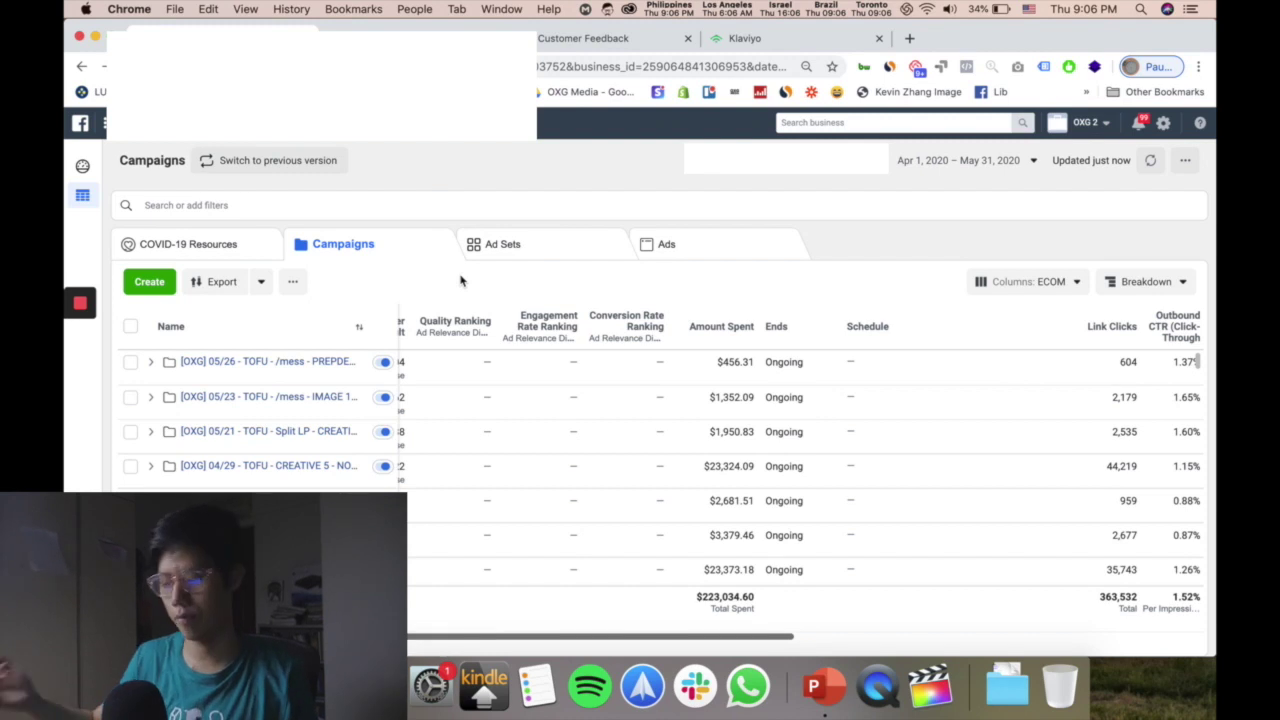
{"action": "right_click", "coordinate": [548, 166]}
{"action": "left_click", "coordinate": [523, 166]}
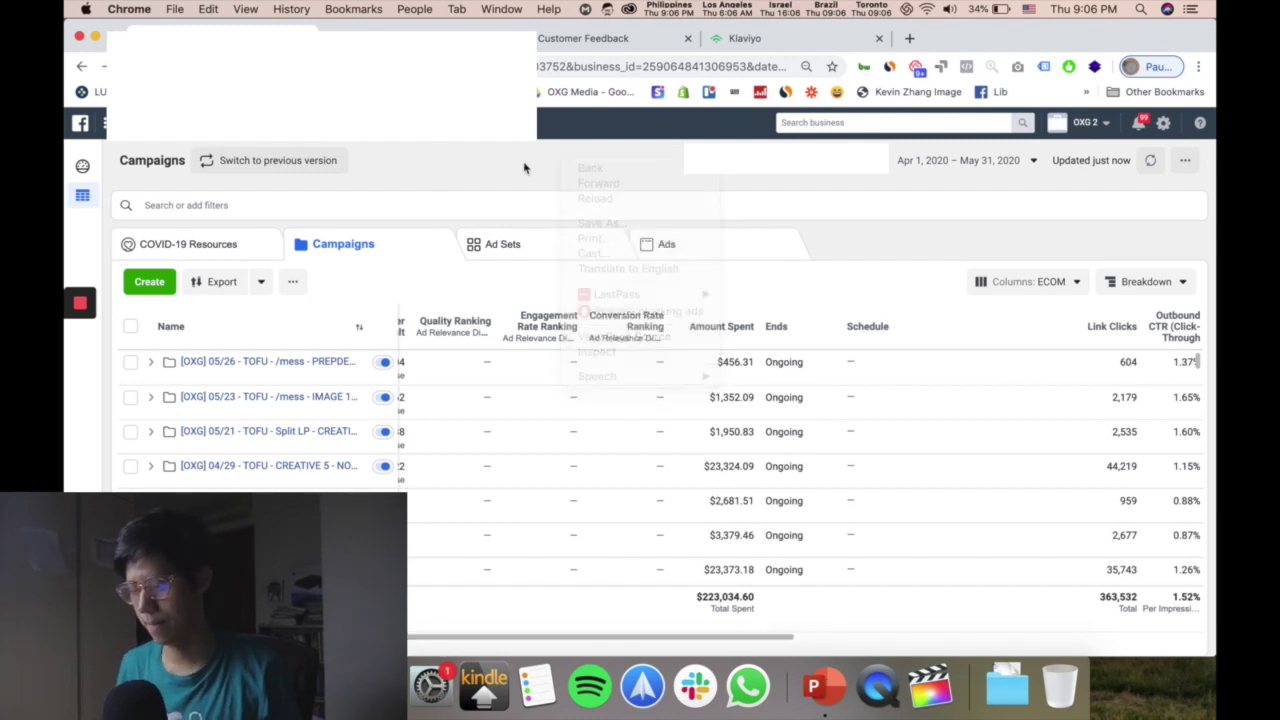
{"action": "scroll", "coordinate": [701, 642], "scroll_direction": "left", "scroll_amount": 3}
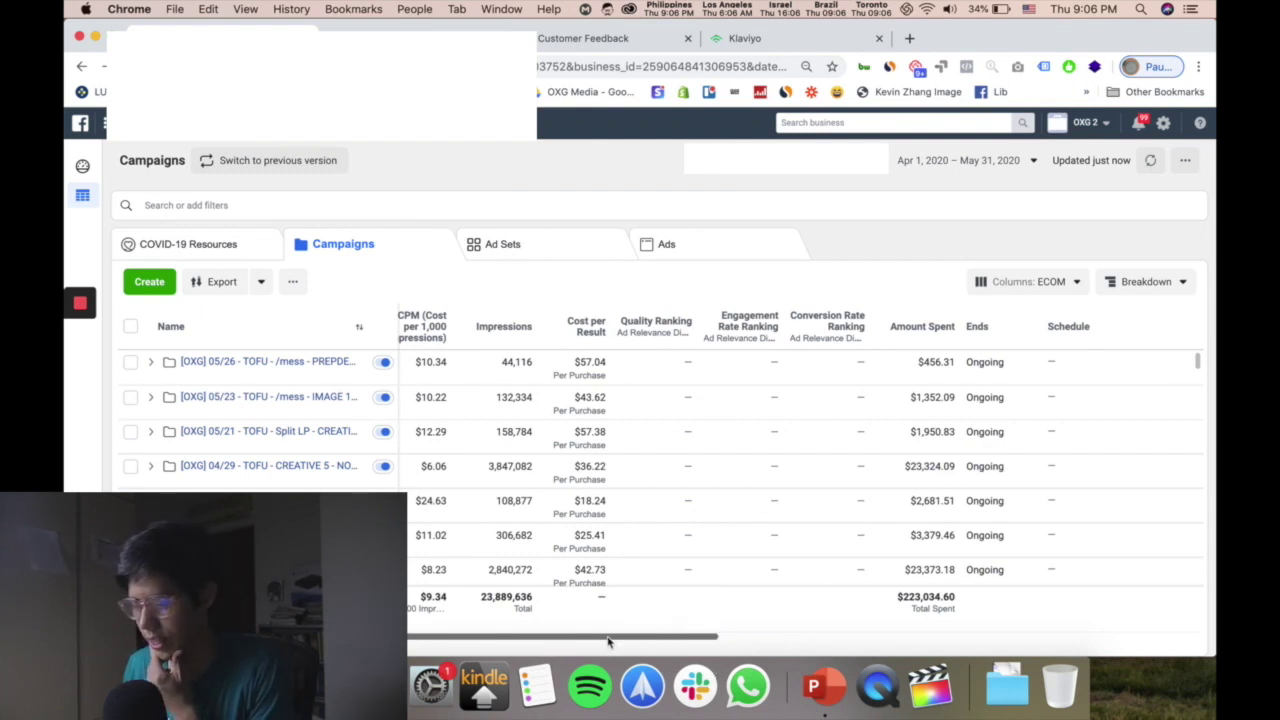
{"action": "left_click_drag", "start_coordinate": [581, 637], "coordinate": [516, 636]}
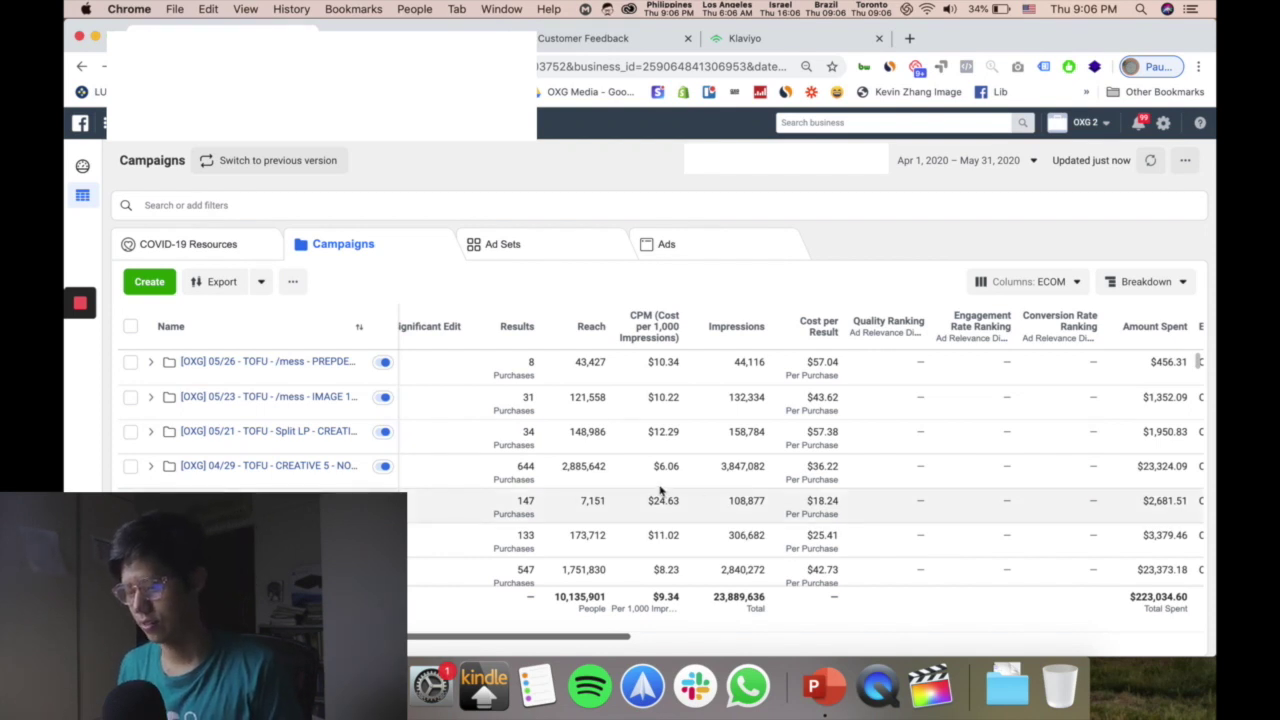
{"action": "scroll", "coordinate": [408, 645], "scroll_direction": "left", "scroll_amount": 5}
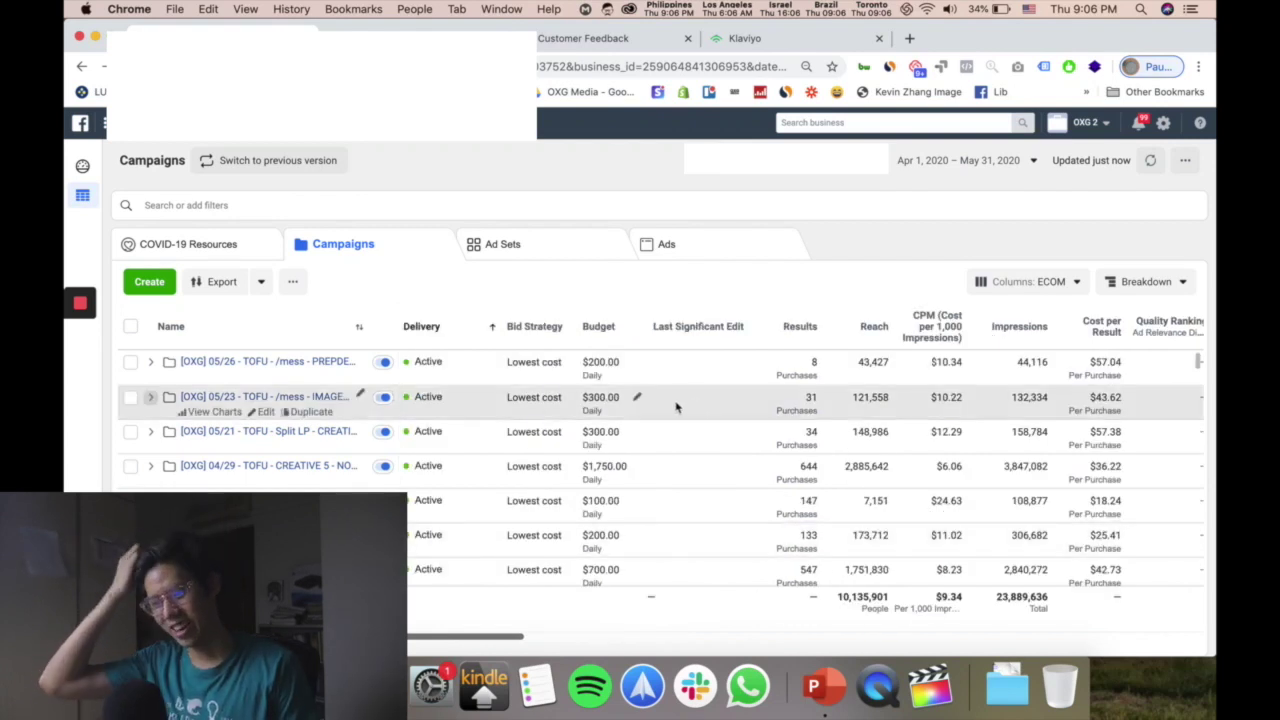
{"action": "key", "text": "ctrl+Tab"}
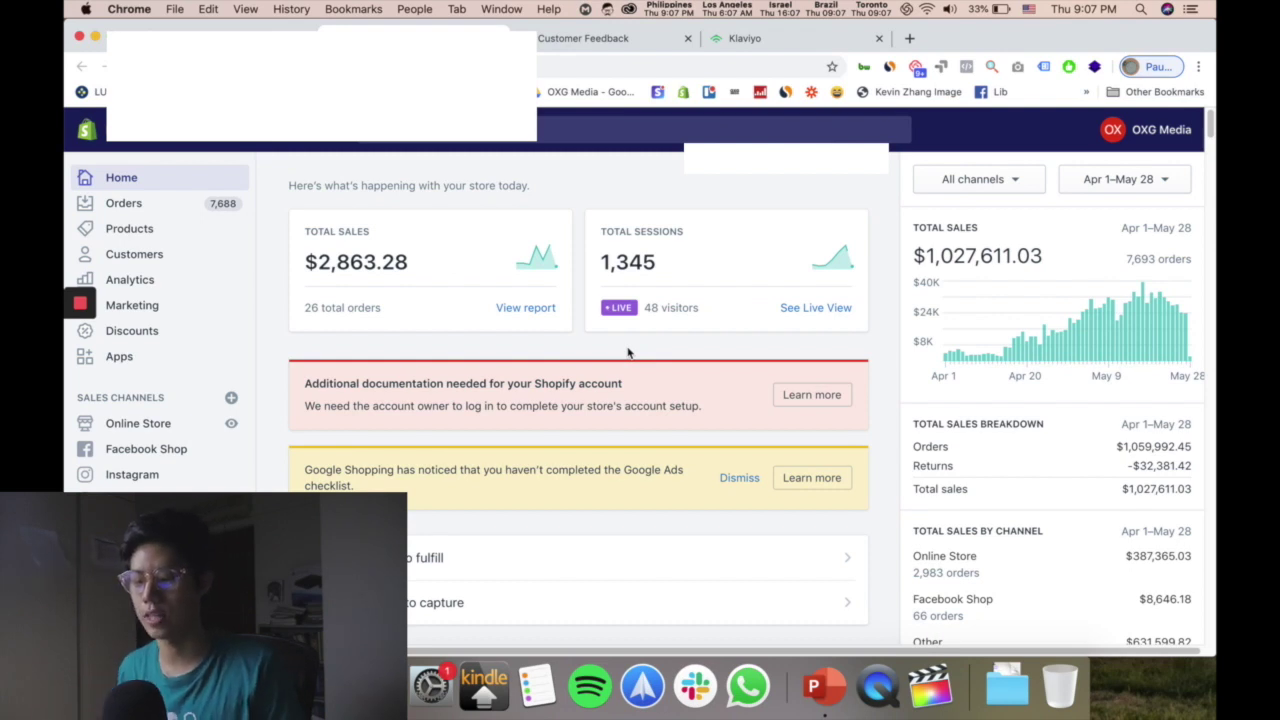
- Bring up the case study deck and go from Marketing Channels to slide 4, Funnel
{"action": "left_click", "coordinate": [825, 686]}
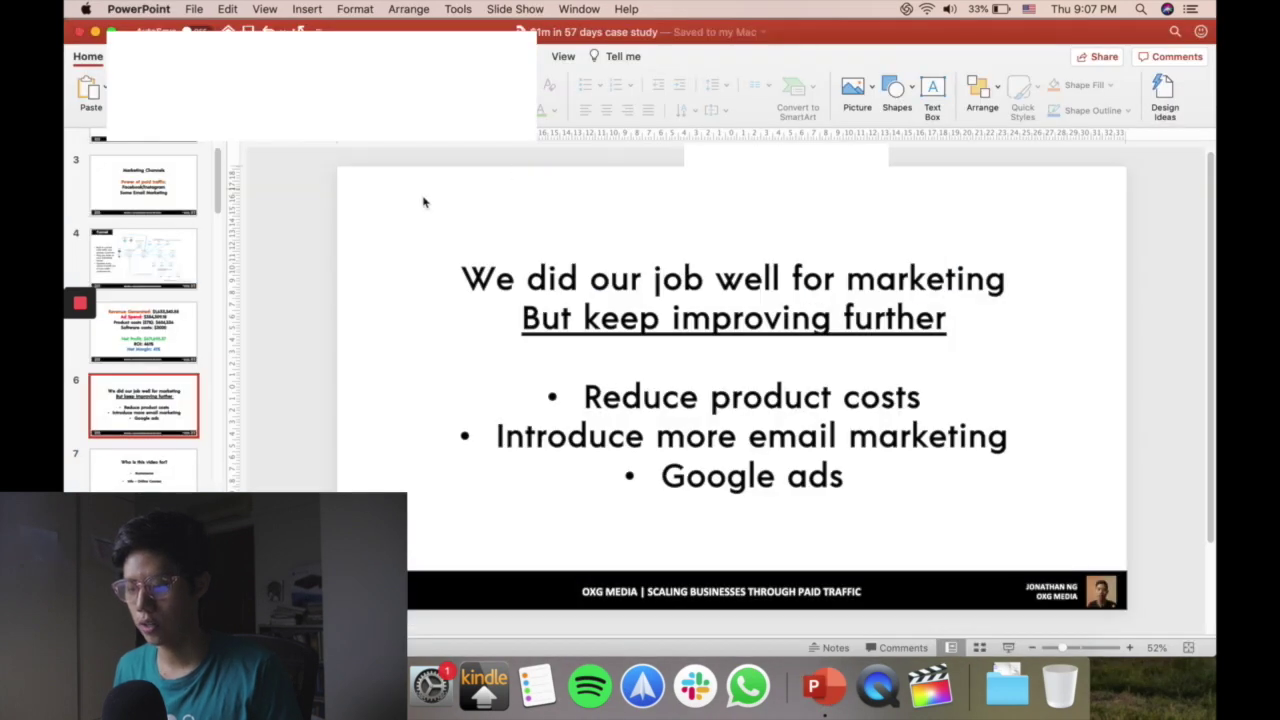
{"action": "scroll", "coordinate": [166, 212], "scroll_direction": "up", "scroll_amount": 3}
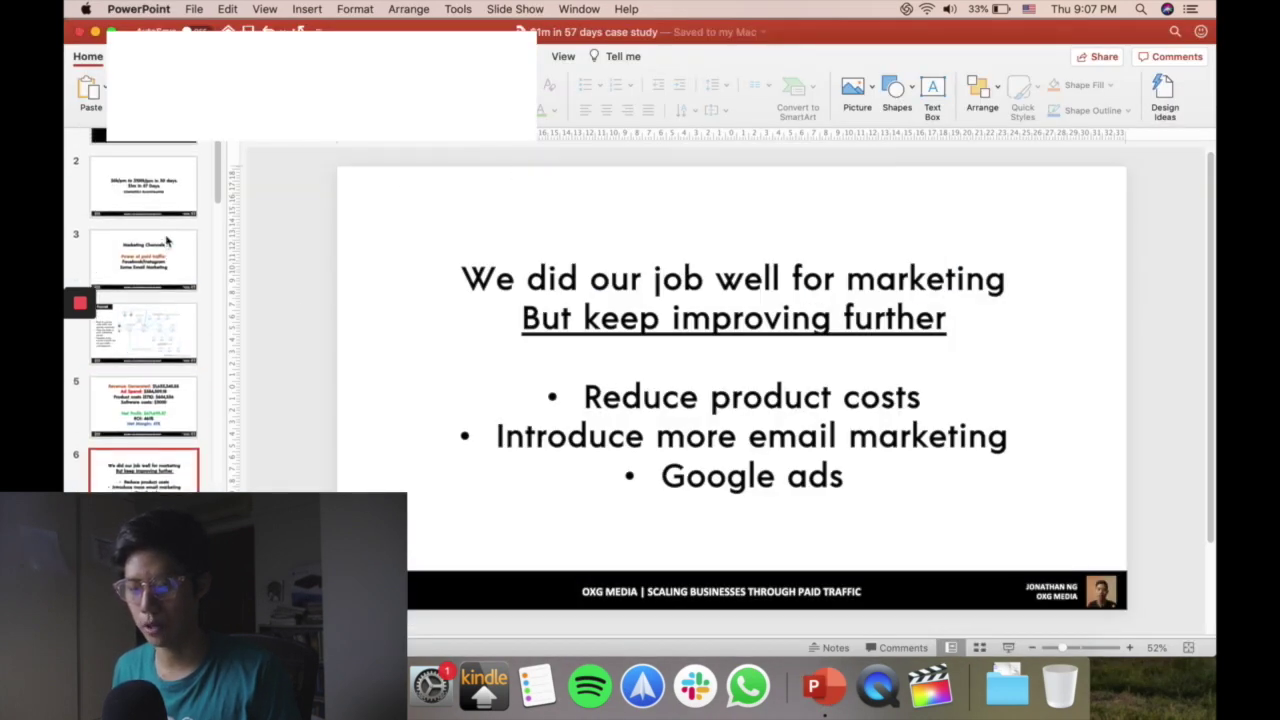
{"action": "left_click", "coordinate": [170, 295]}
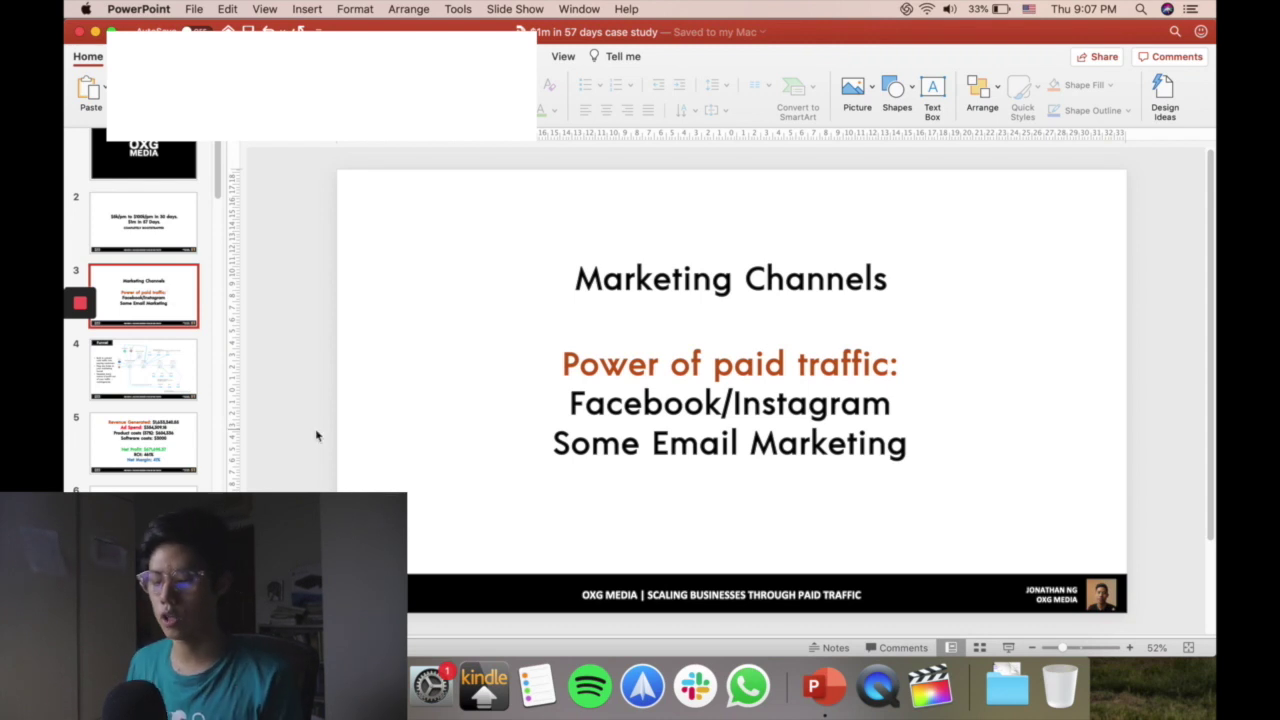
{"action": "key", "text": "Down"}
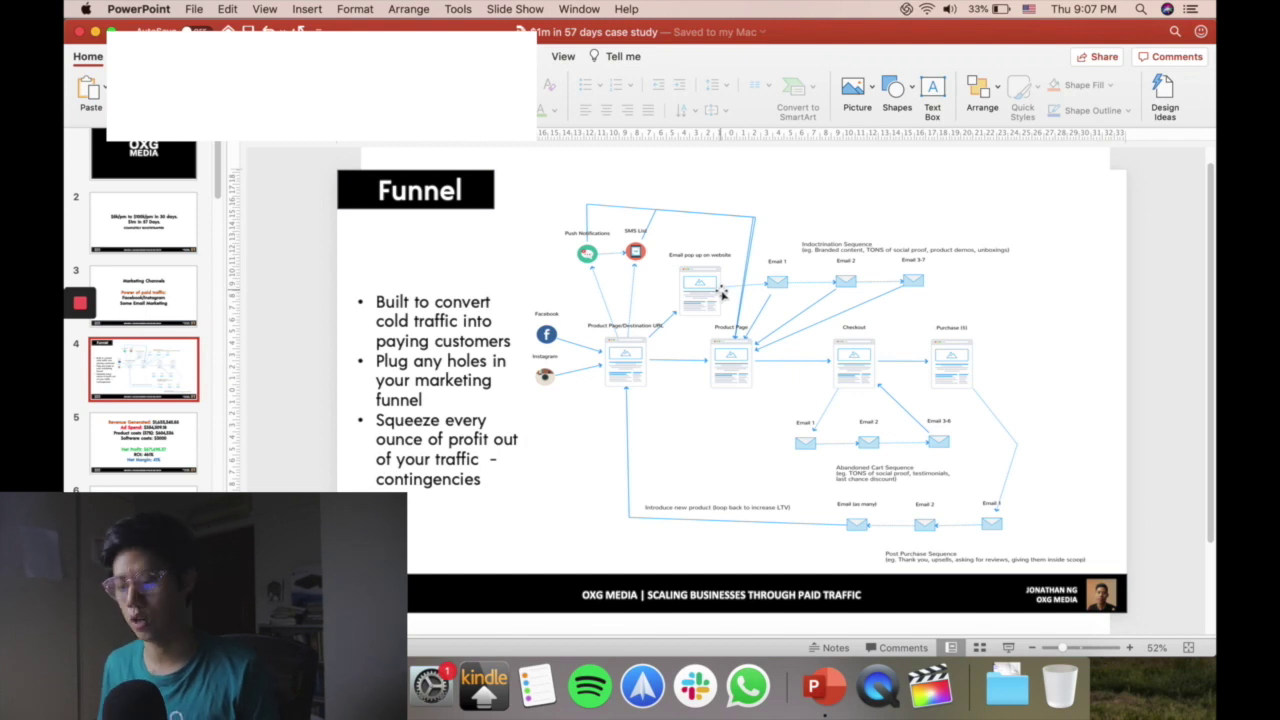
- Look over the Funnel diagram, then go to slide 5 with $1,633,340.55 revenue and 461% ROI
{"action": "scroll", "coordinate": [628, 325], "scroll_direction": "up", "scroll_amount": 3}
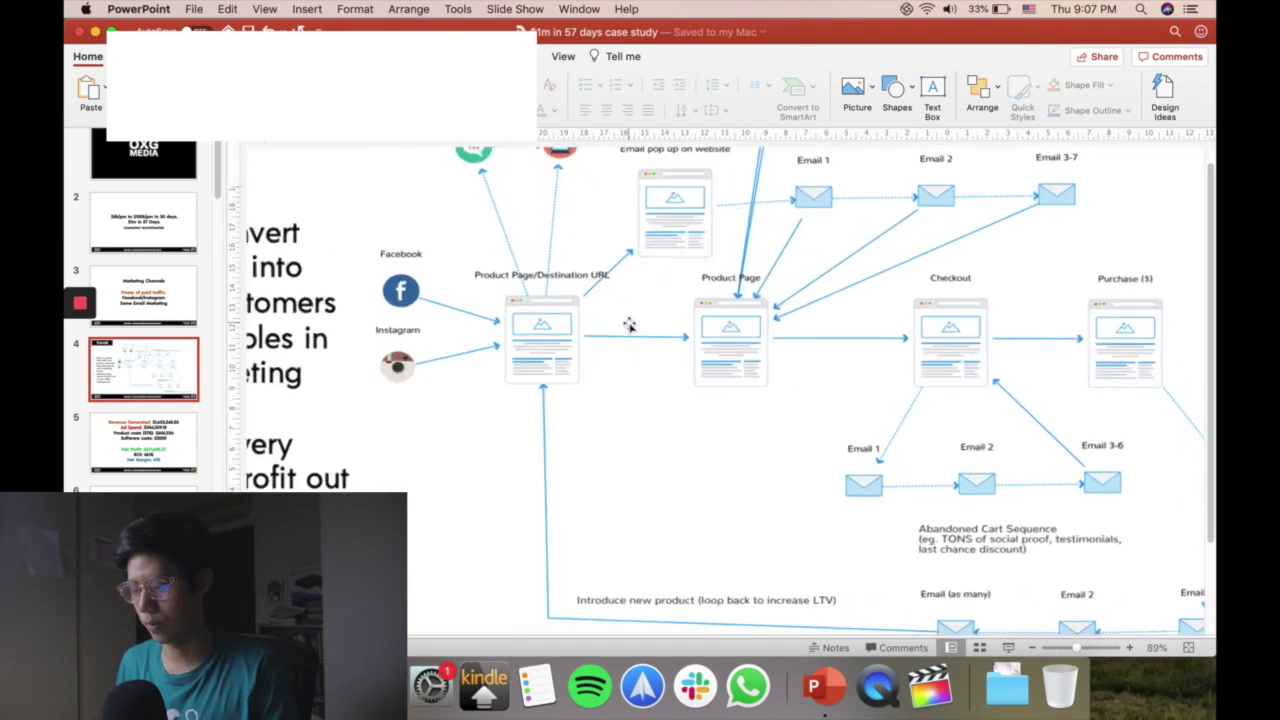
{"action": "scroll", "coordinate": [628, 325], "scroll_direction": "down", "scroll_amount": 3}
{"action": "scroll", "coordinate": [630, 326], "scroll_direction": "up", "scroll_amount": 1}
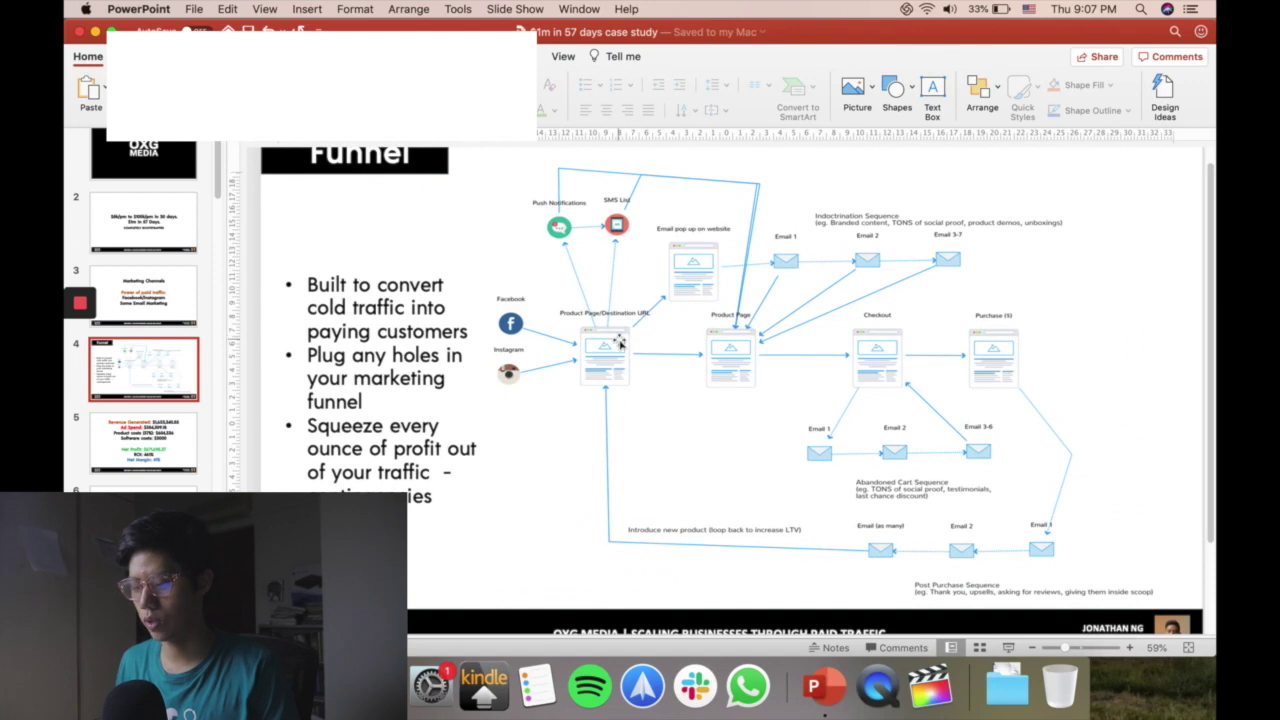
{"action": "scroll", "coordinate": [700, 365], "scroll_direction": "up", "scroll_amount": 2}
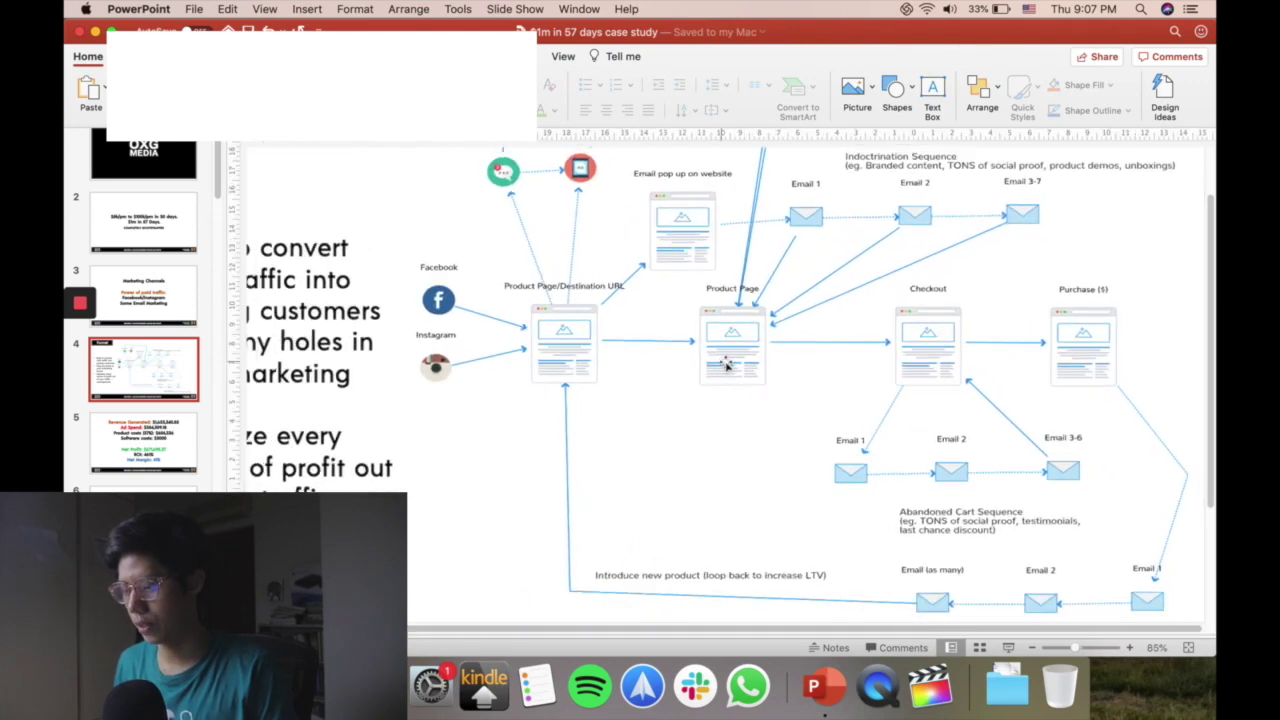
{"action": "scroll", "coordinate": [535, 311], "scroll_direction": "right", "scroll_amount": 2}
{"action": "scroll", "coordinate": [535, 311], "scroll_direction": "down", "scroll_amount": 1}
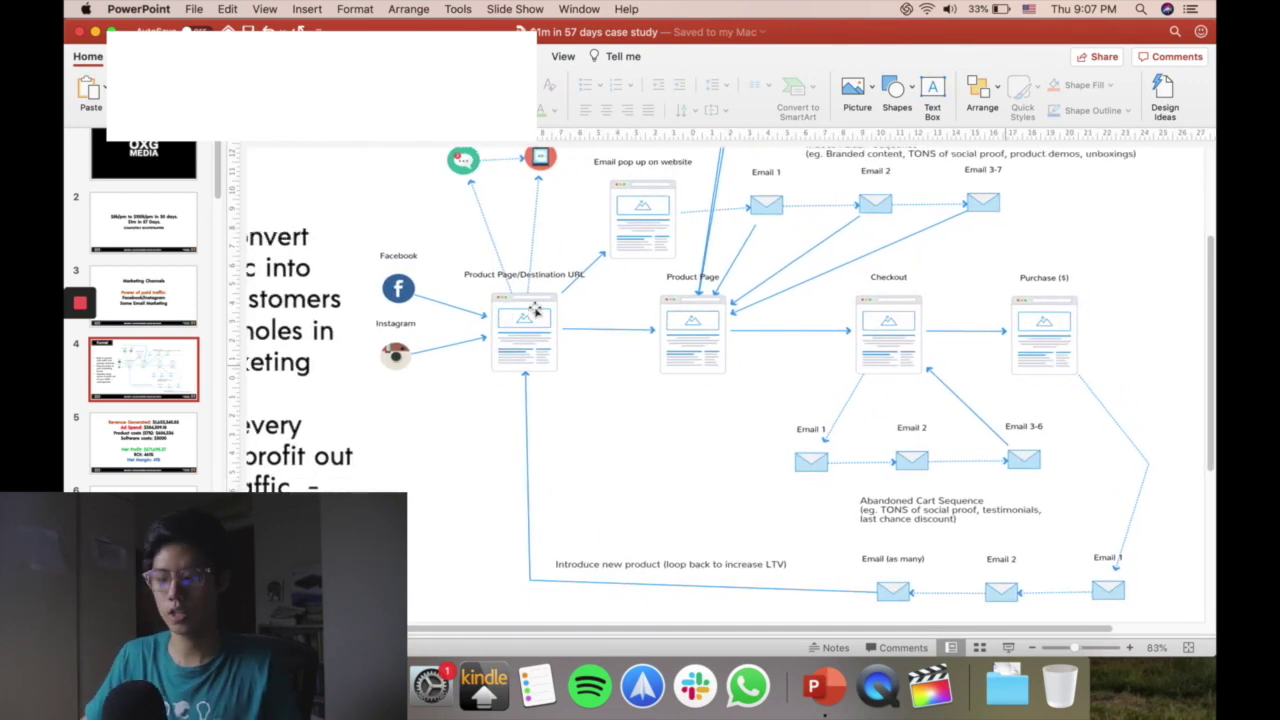
{"action": "scroll", "coordinate": [515, 298], "scroll_direction": "up", "scroll_amount": 5}
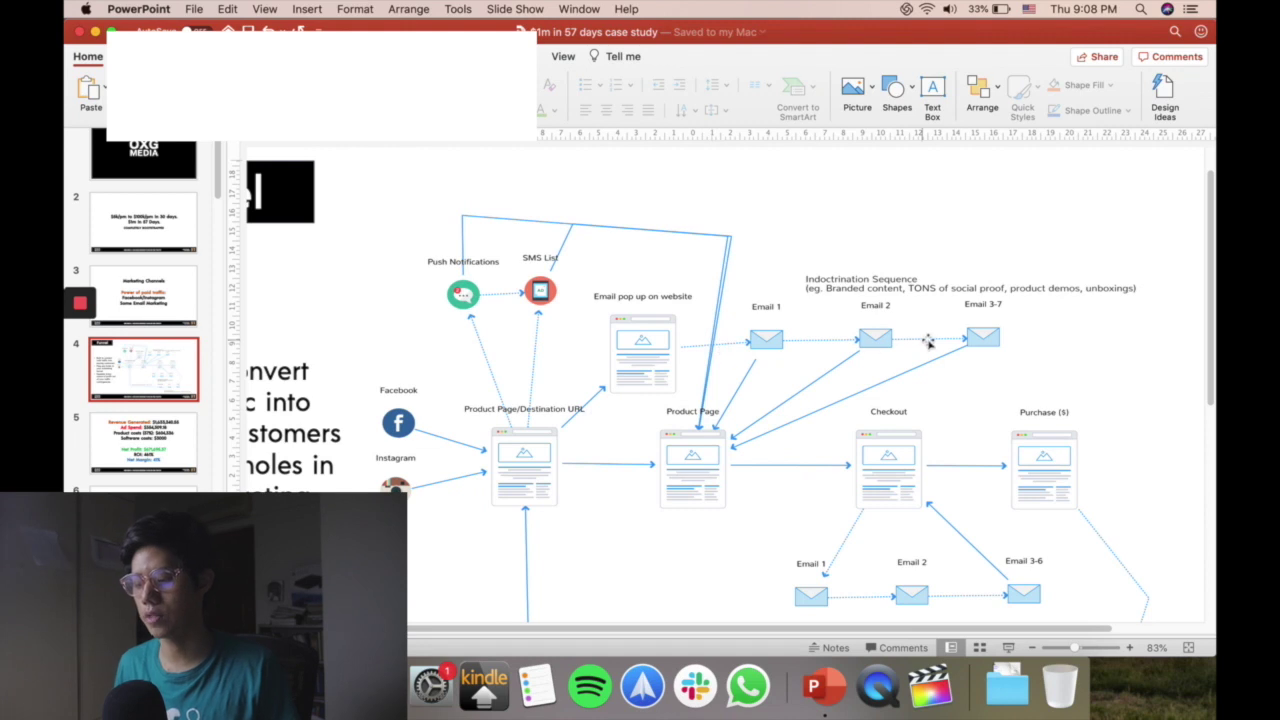
{"action": "scroll", "coordinate": [743, 425], "scroll_direction": "down", "scroll_amount": 5}
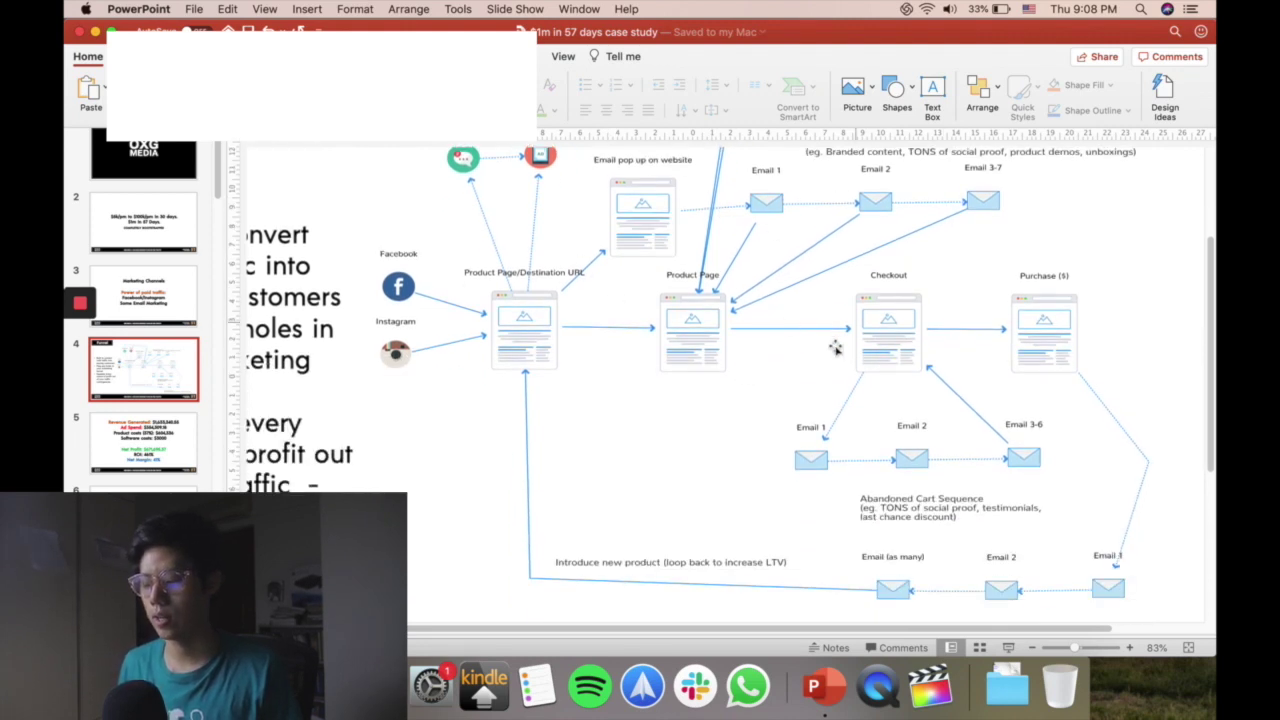
{"action": "scroll", "coordinate": [836, 348], "scroll_direction": "down", "scroll_amount": 1}
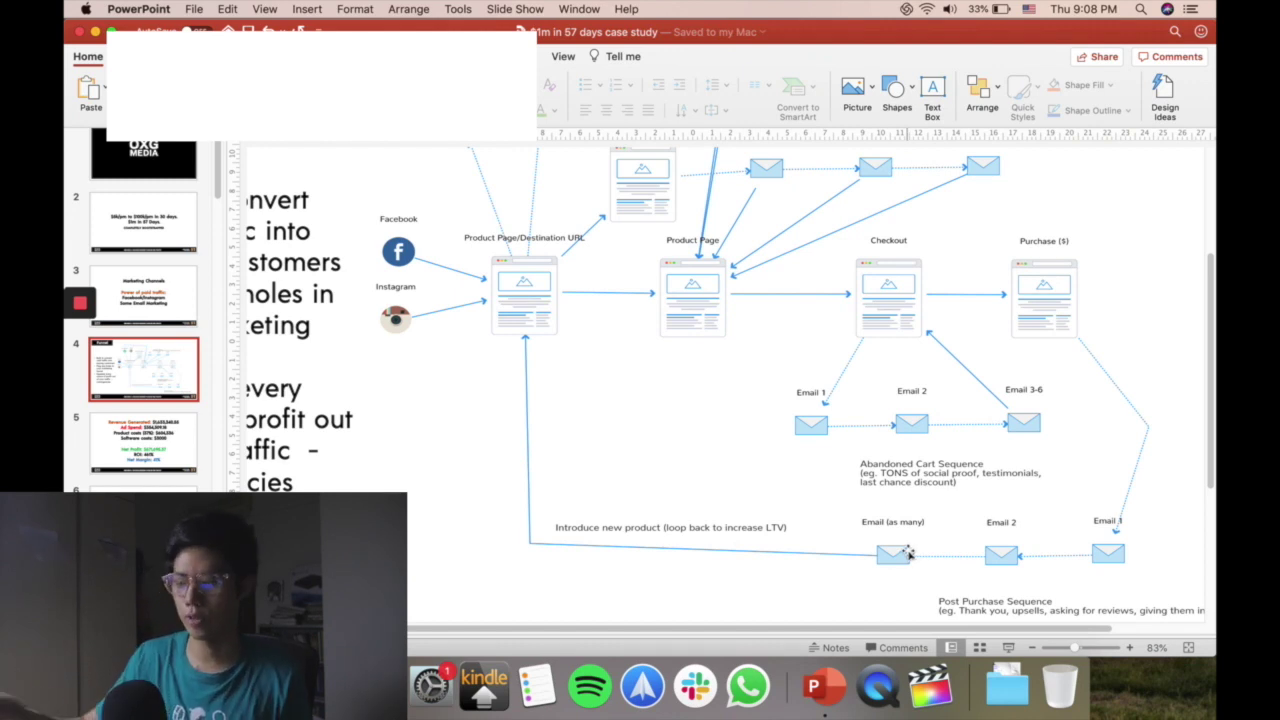
{"action": "scroll", "coordinate": [924, 440], "scroll_direction": "up", "scroll_amount": 5}
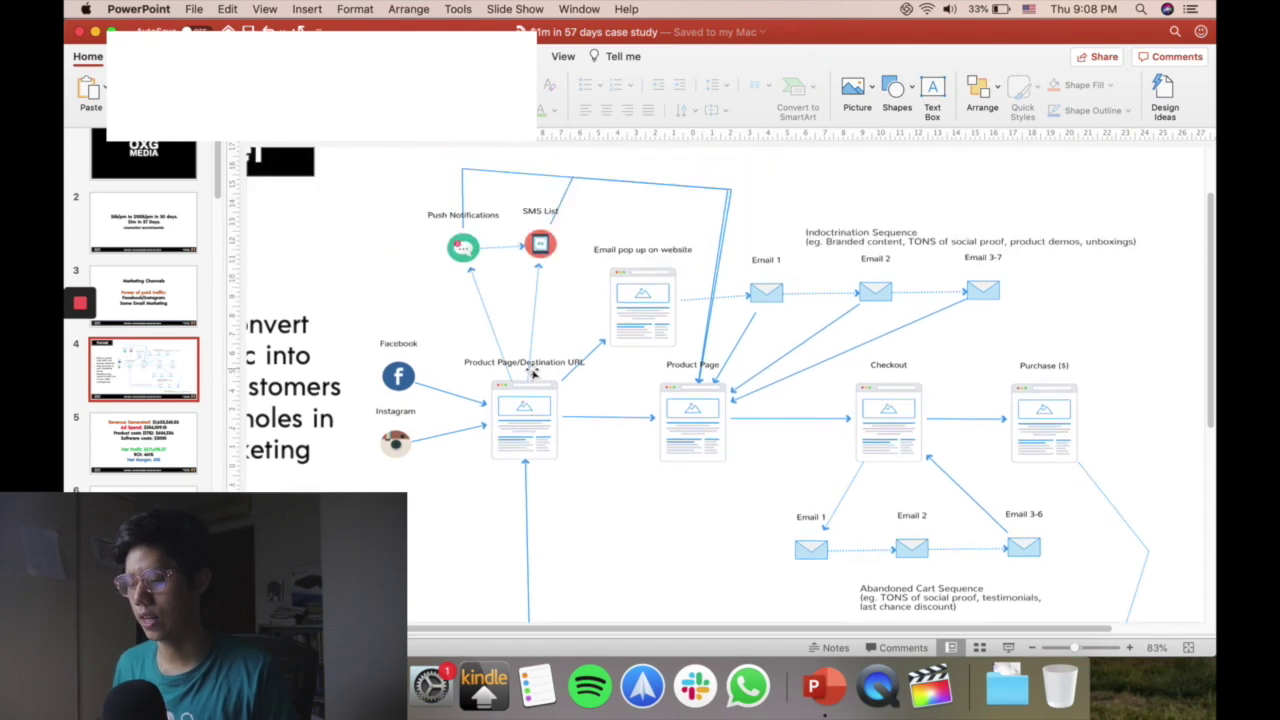
{"action": "scroll", "coordinate": [800, 383], "scroll_direction": "down", "scroll_amount": 7}
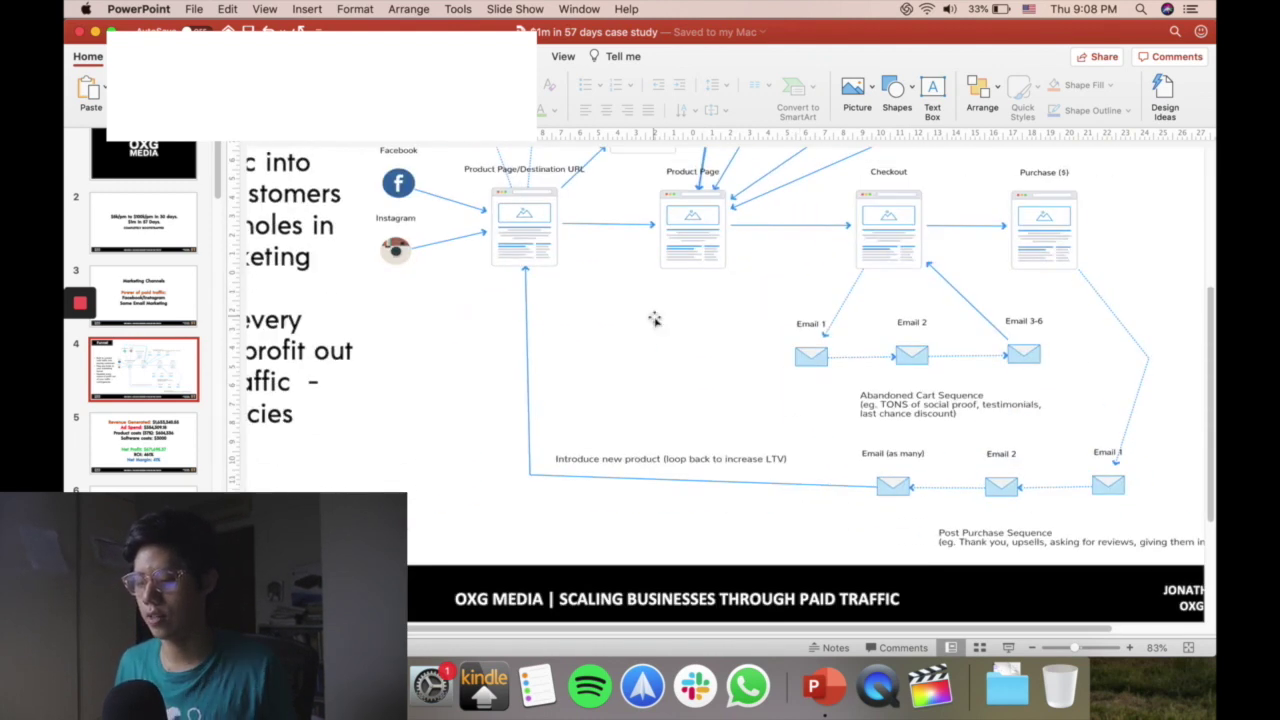
{"action": "scroll", "coordinate": [692, 325], "scroll_direction": "up", "scroll_amount": 3}
{"action": "scroll", "coordinate": [692, 325], "scroll_direction": "down", "scroll_amount": 5}
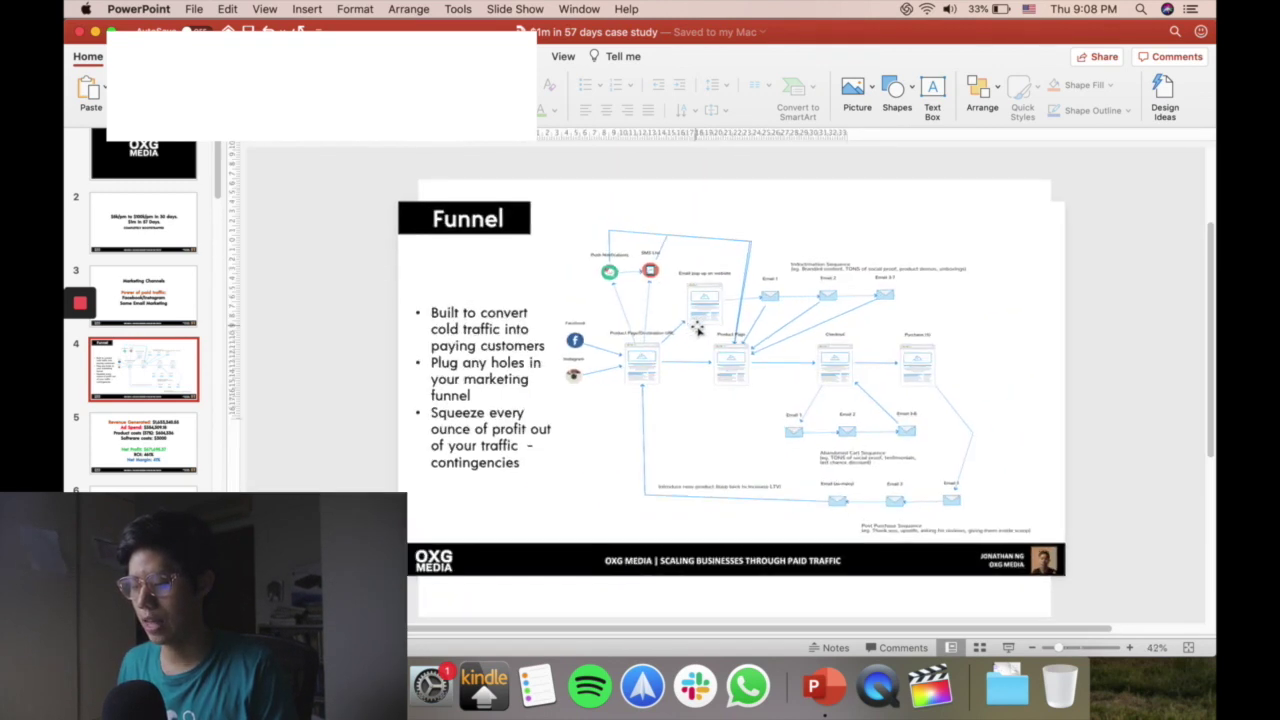
{"action": "scroll", "coordinate": [697, 330], "scroll_direction": "up", "scroll_amount": 2}
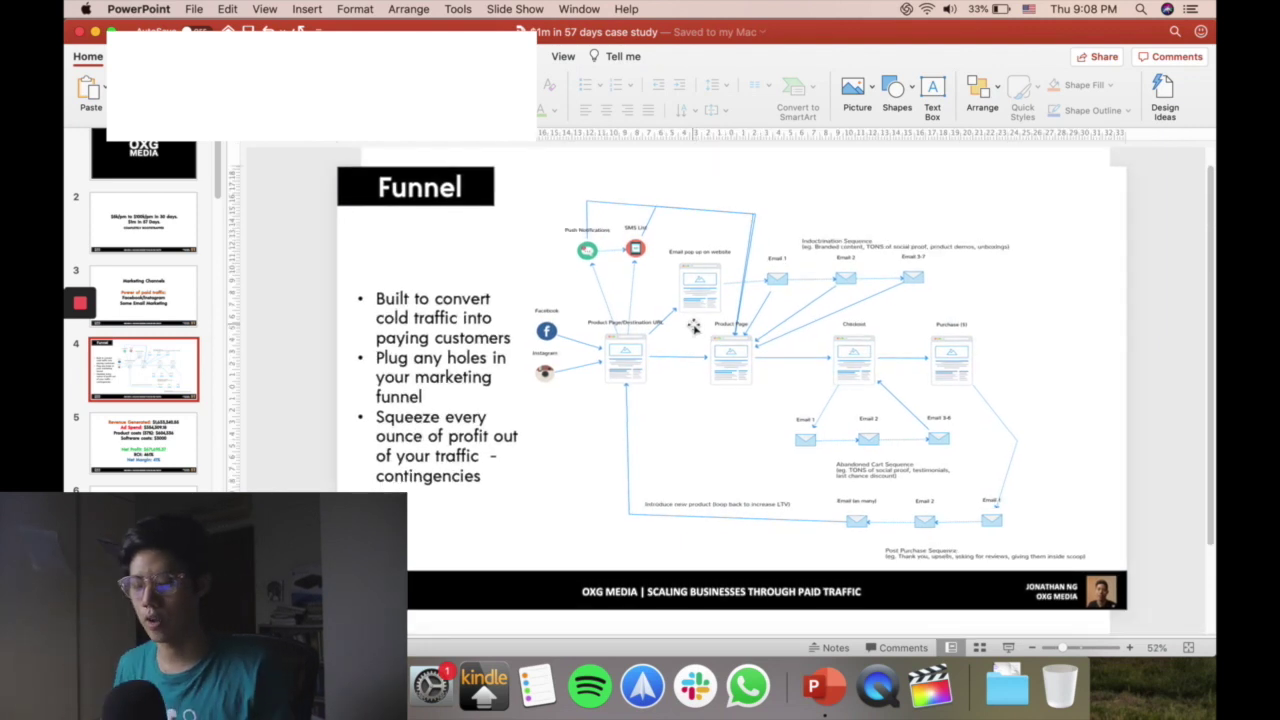
{"action": "left_click", "coordinate": [173, 441]}
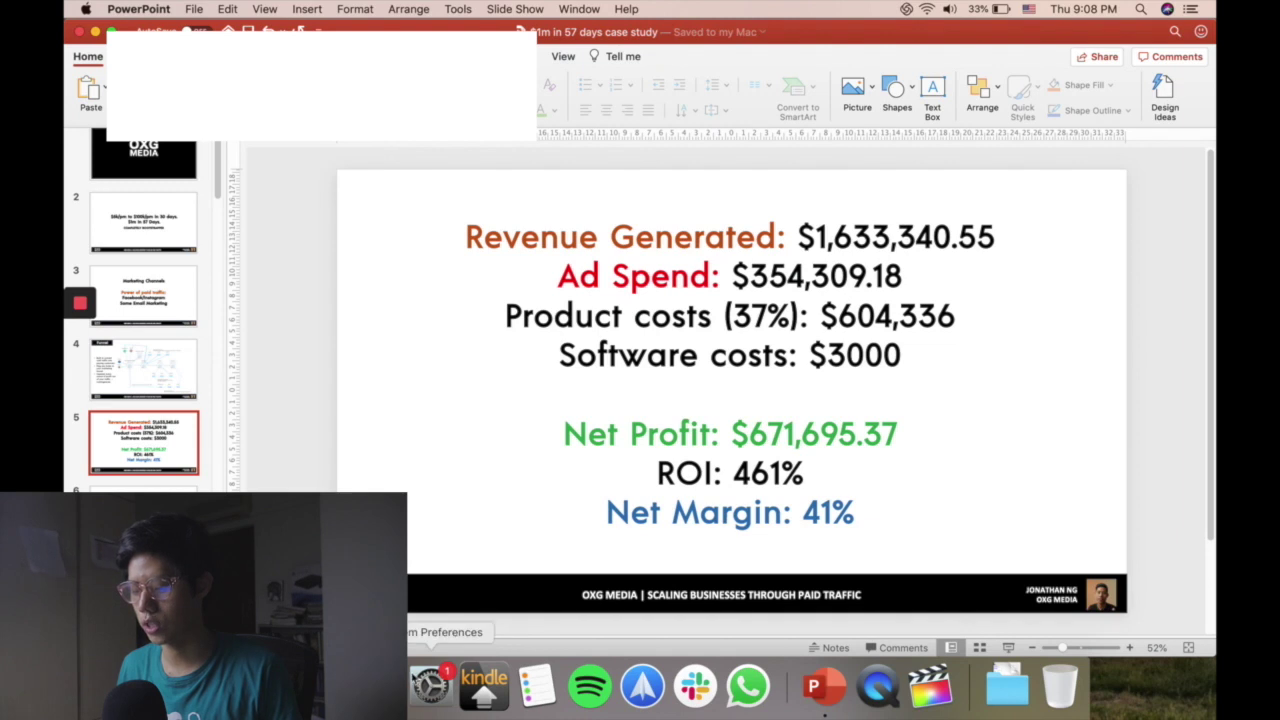
- Set Shopify's dashboard sales range to Oct 1 – May 28, showing $1,636,493.80 across 12,555 orders
{"action": "left_click", "coordinate": [378, 686]}
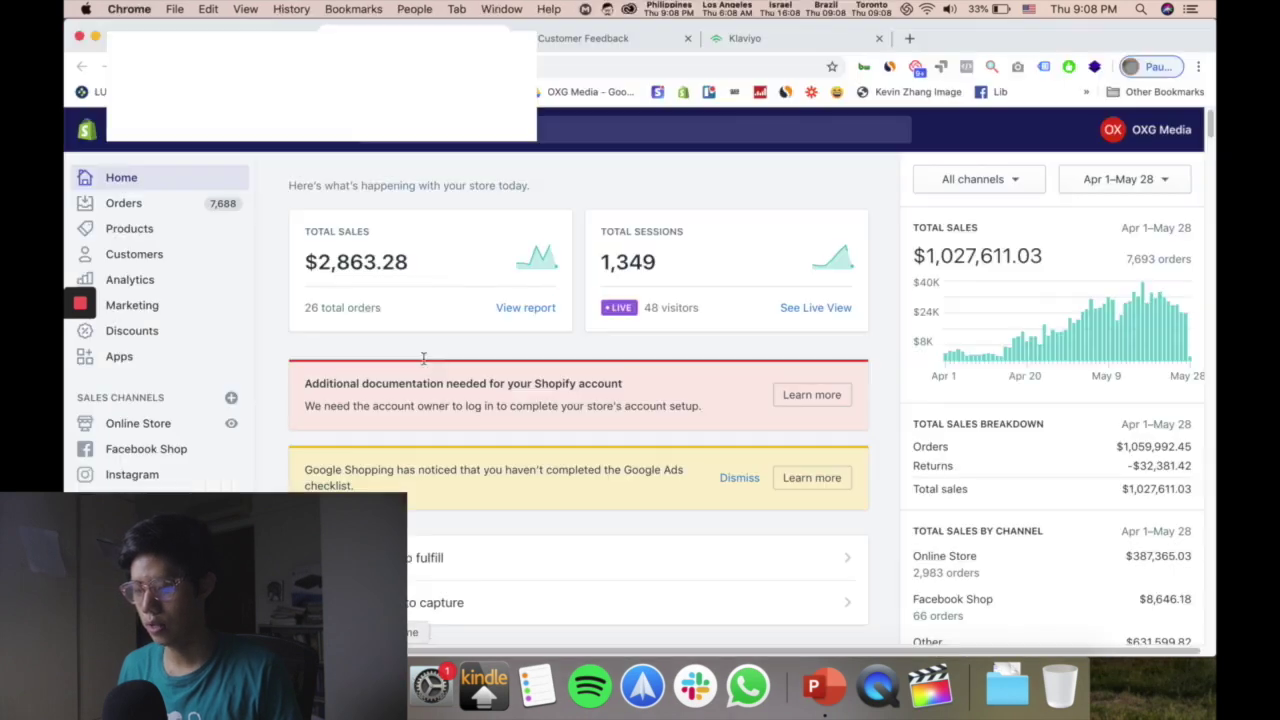
{"action": "left_click", "coordinate": [1088, 186]}
{"action": "left_click", "coordinate": [1008, 361]}
{"action": "left_click", "coordinate": [1008, 361]}
{"action": "left_click", "coordinate": [1008, 361]}
{"action": "left_click", "coordinate": [1008, 361]}
{"action": "left_click", "coordinate": [1008, 361]}
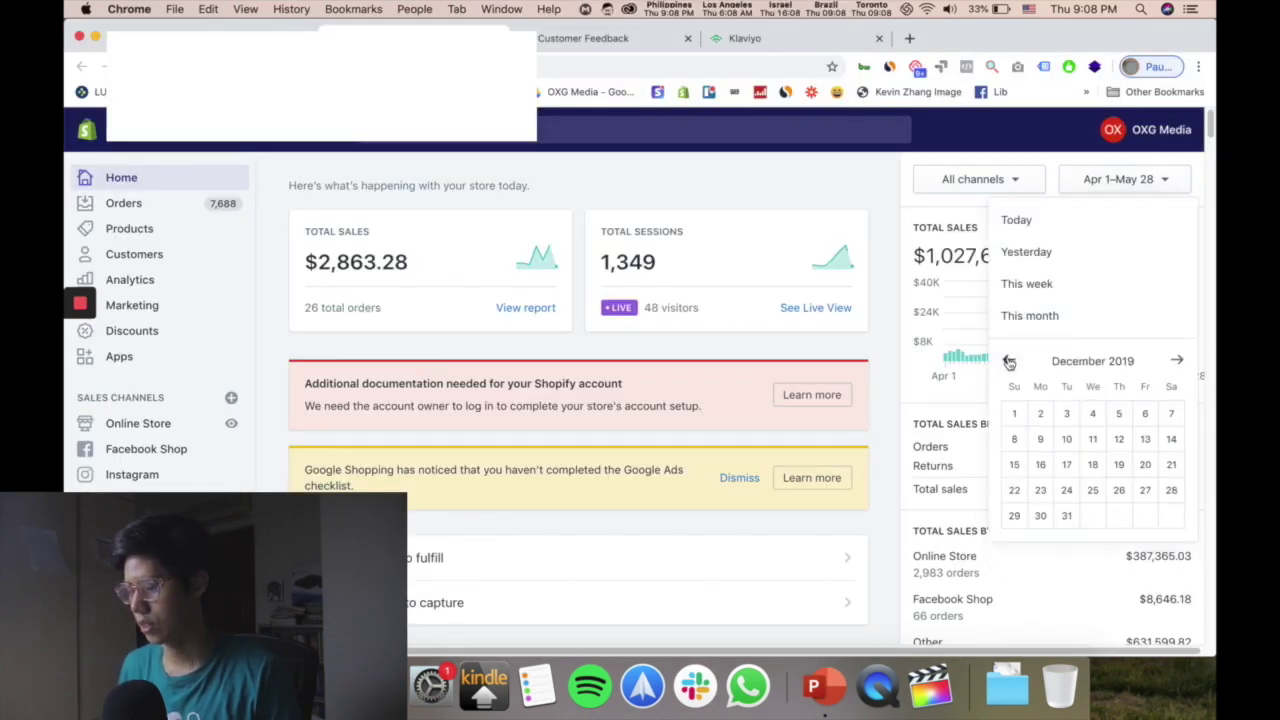
{"action": "left_click", "coordinate": [1008, 361]}
{"action": "left_click", "coordinate": [1008, 361]}
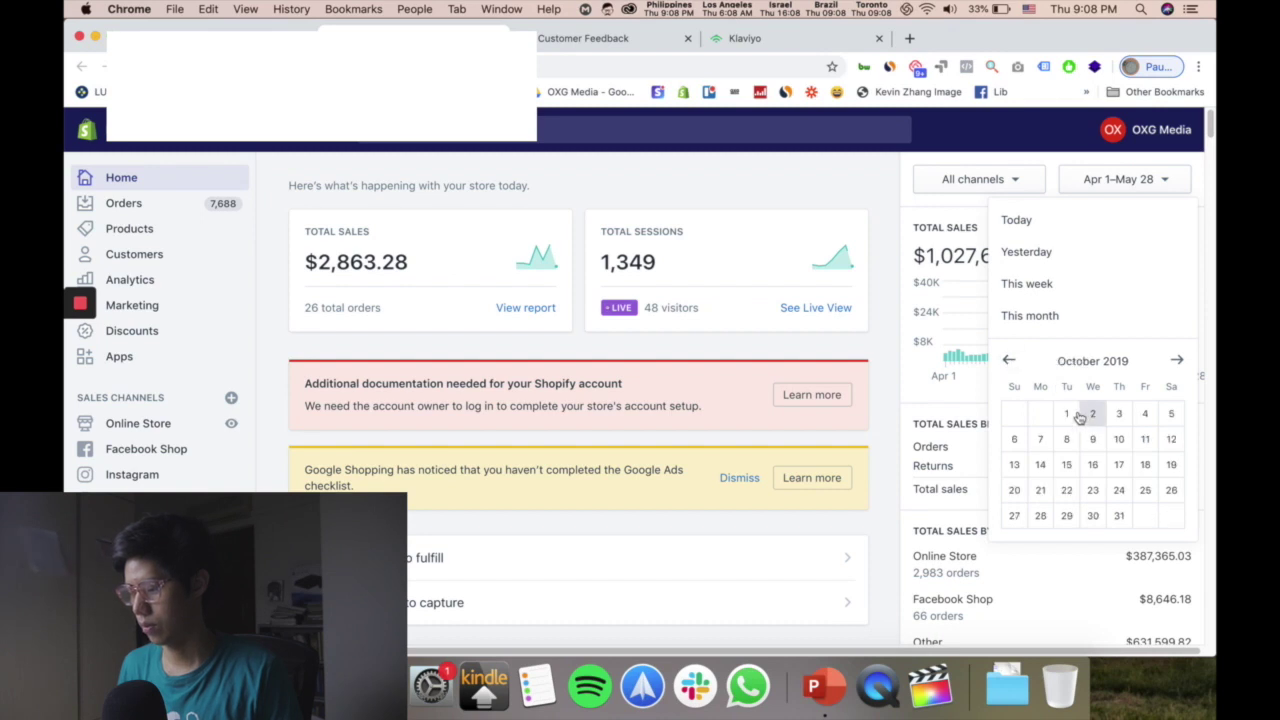
{"action": "left_click", "coordinate": [1066, 413]}
{"action": "left_click", "coordinate": [1175, 360]}
{"action": "left_click", "coordinate": [1175, 360]}
{"action": "left_click", "coordinate": [1175, 360]}
{"action": "left_click", "coordinate": [1175, 360]}
{"action": "left_click", "coordinate": [1175, 360]}
{"action": "left_click", "coordinate": [1175, 360]}
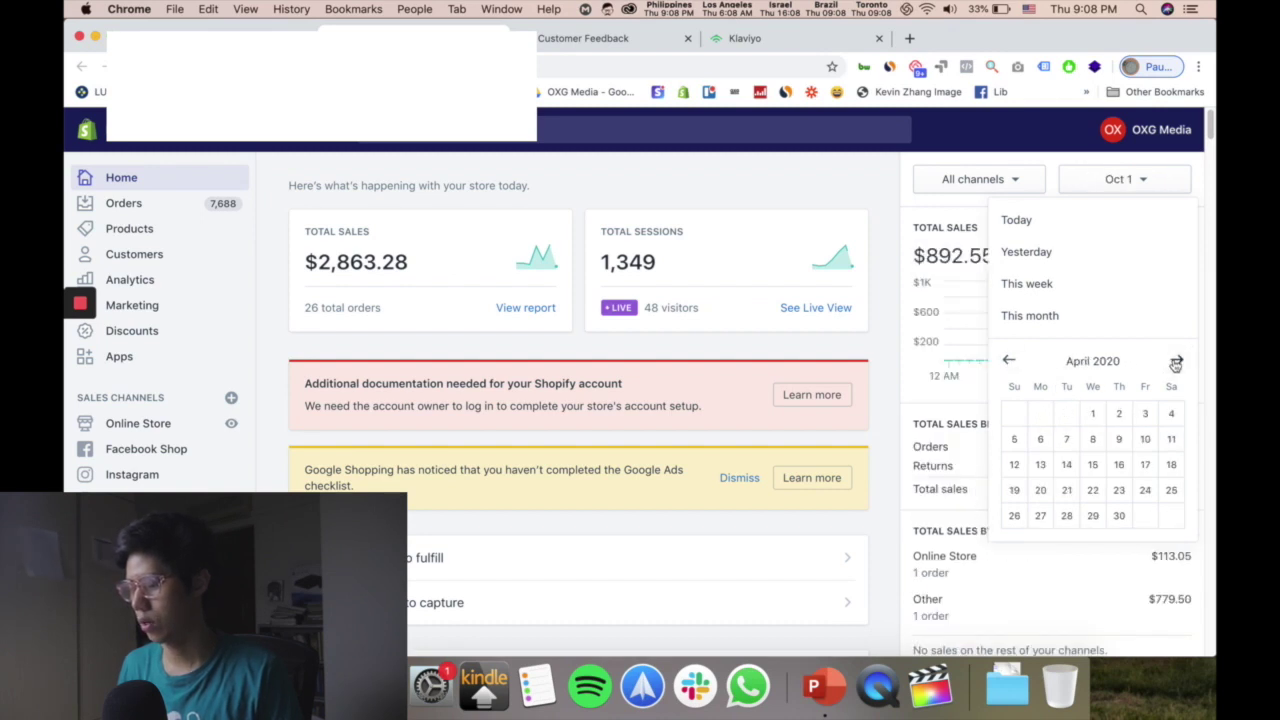
{"action": "left_click", "coordinate": [1175, 360]}
{"action": "left_click", "coordinate": [1119, 515]}
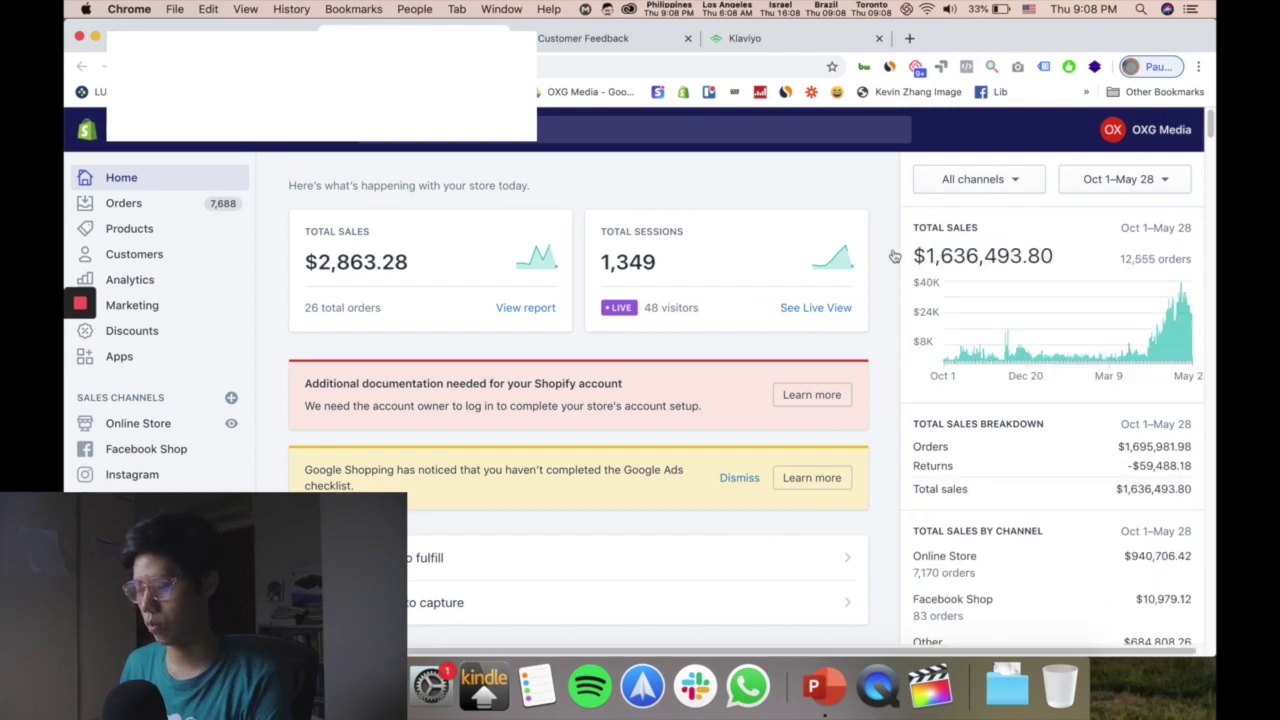
- Set the Ads Manager report to Oct 1, 2019 – May 28, 2020 and scroll to Amount Spent
{"action": "key", "text": "ctrl+Tab"}
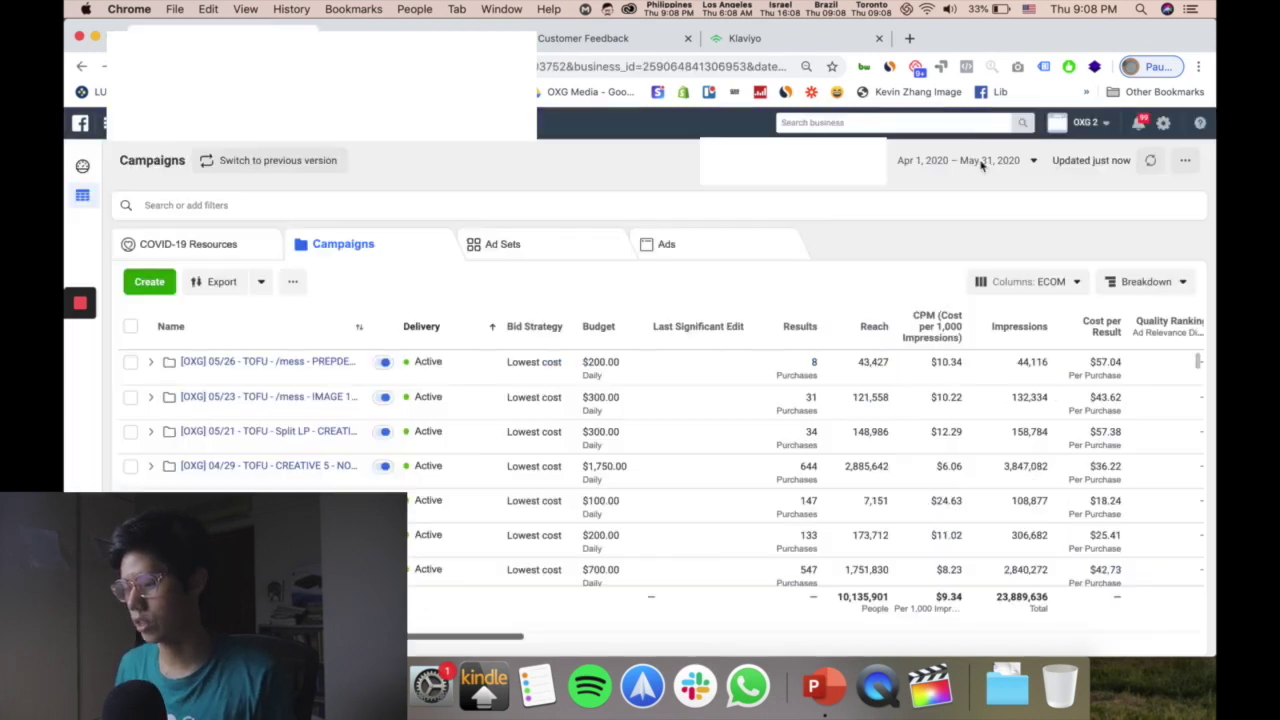
{"action": "left_click", "coordinate": [900, 188]}
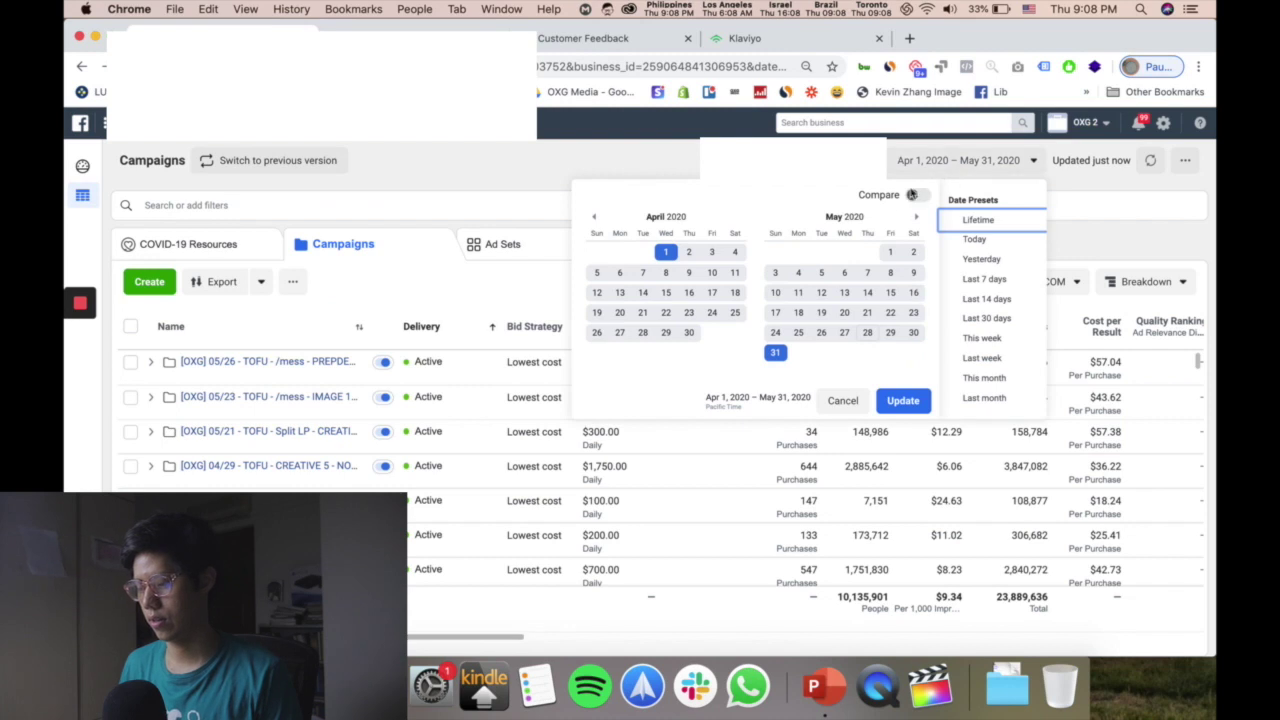
{"action": "left_click", "coordinate": [596, 218]}
{"action": "left_click", "coordinate": [596, 218]}
{"action": "left_click", "coordinate": [596, 218]}
{"action": "left_click", "coordinate": [596, 218]}
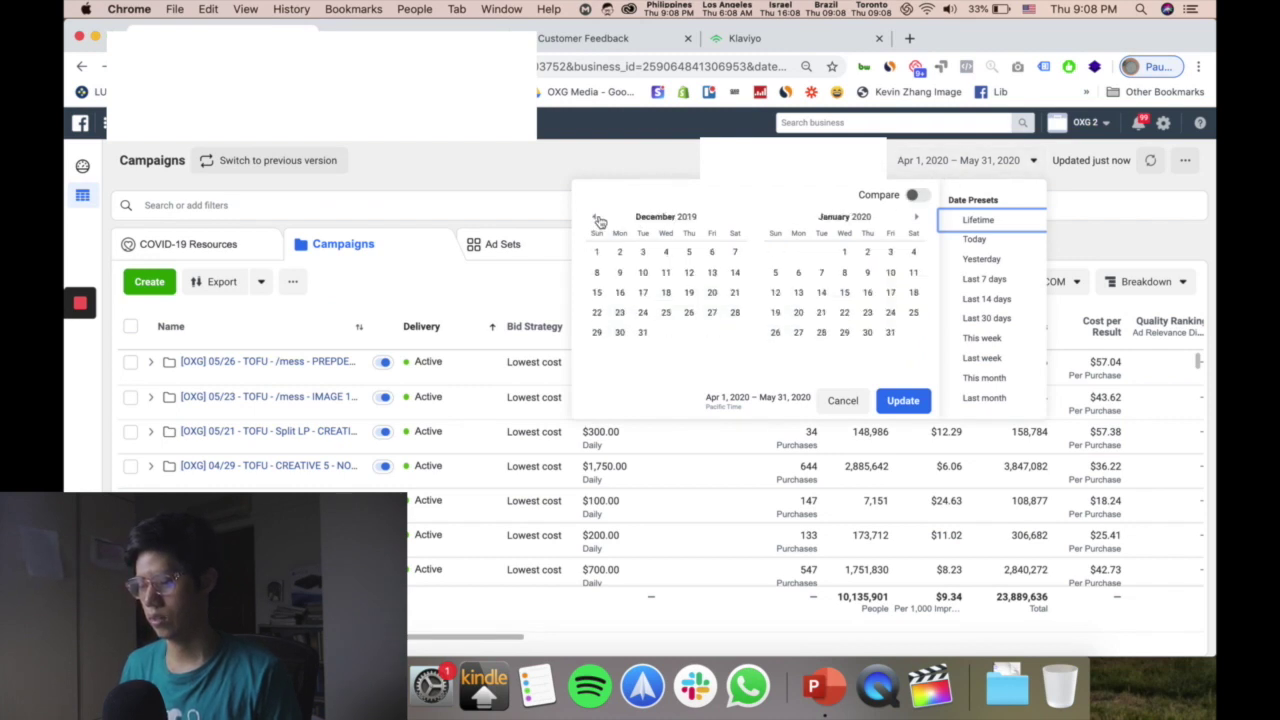
{"action": "left_click", "coordinate": [596, 218]}
{"action": "left_click", "coordinate": [596, 218]}
{"action": "left_click", "coordinate": [643, 252]}
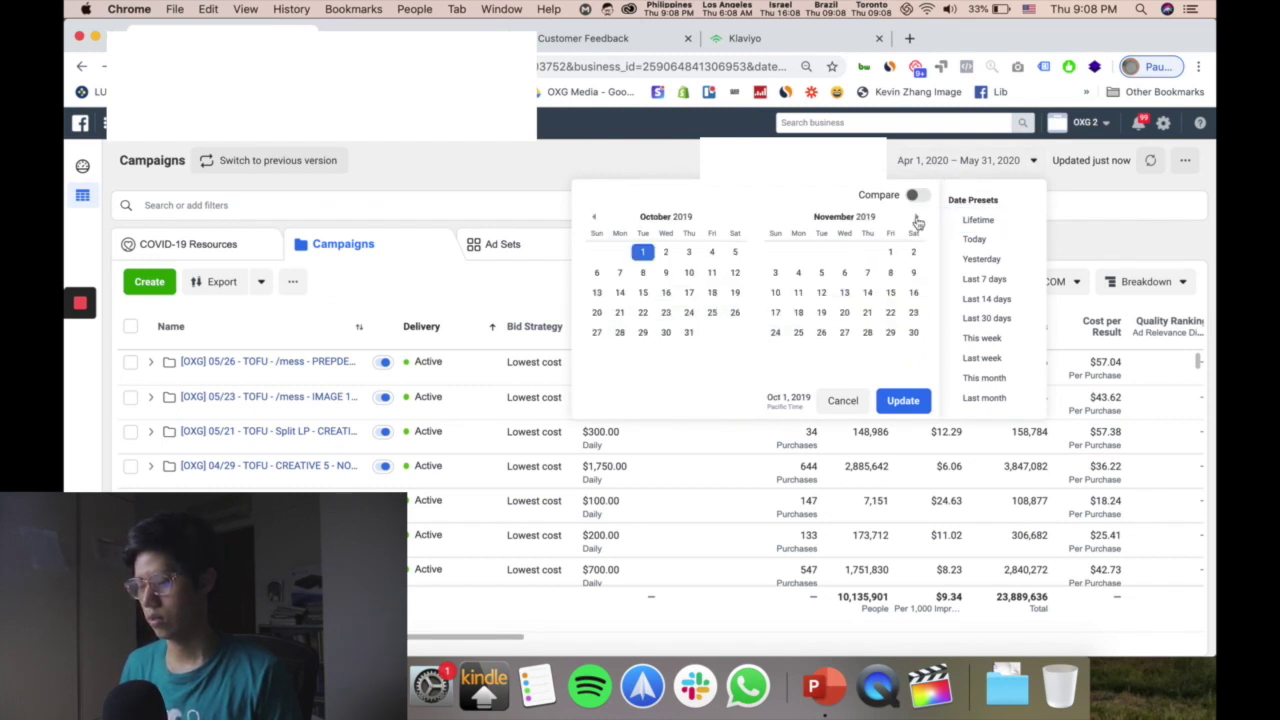
{"action": "left_click", "coordinate": [916, 217]}
{"action": "left_click", "coordinate": [916, 217]}
{"action": "left_click", "coordinate": [916, 217]}
{"action": "left_click", "coordinate": [916, 217]}
{"action": "left_click", "coordinate": [916, 217]}
{"action": "left_click", "coordinate": [916, 217]}
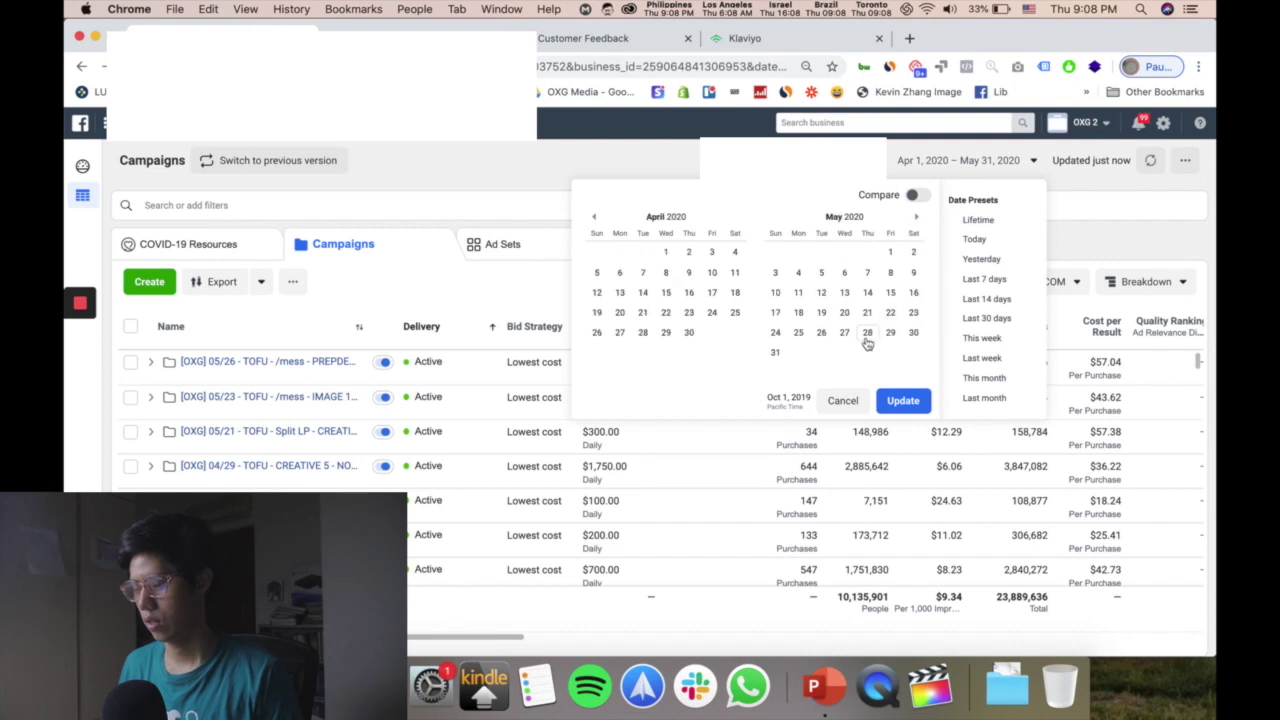
{"action": "left_click", "coordinate": [867, 333]}
{"action": "left_click", "coordinate": [540, 218]}
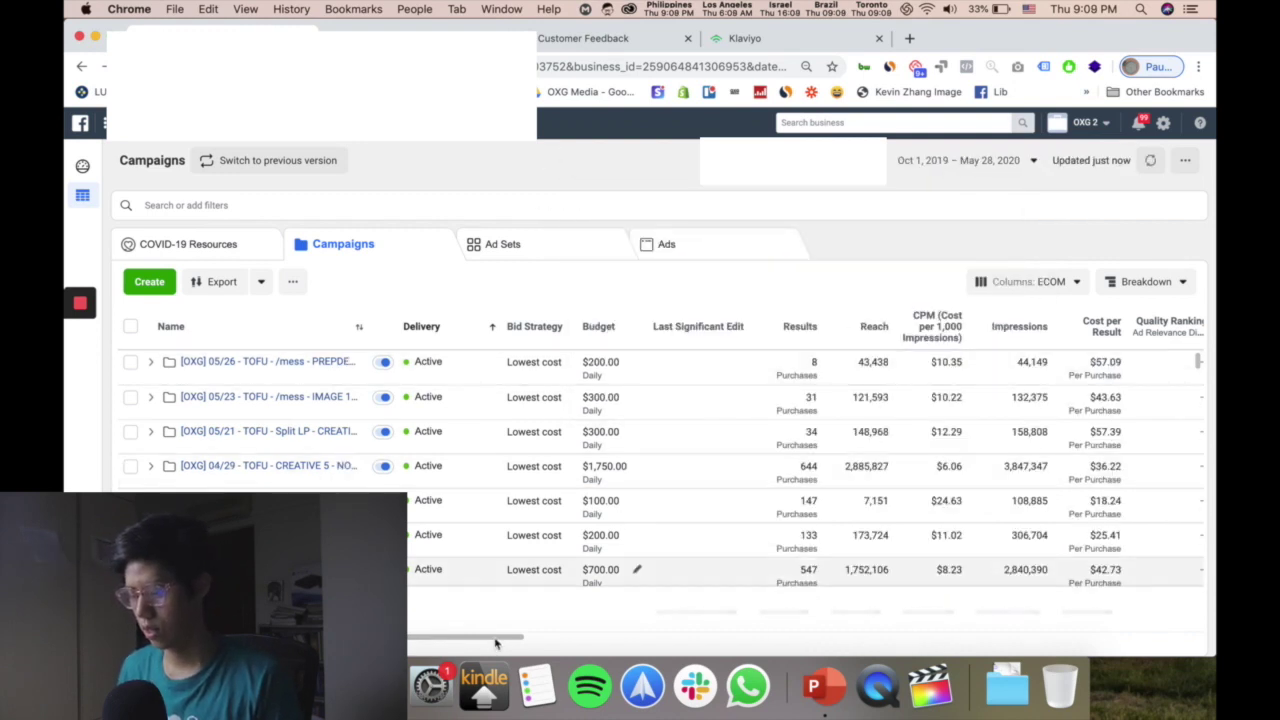
{"action": "scroll", "coordinate": [680, 655], "scroll_direction": "right", "scroll_amount": 5}
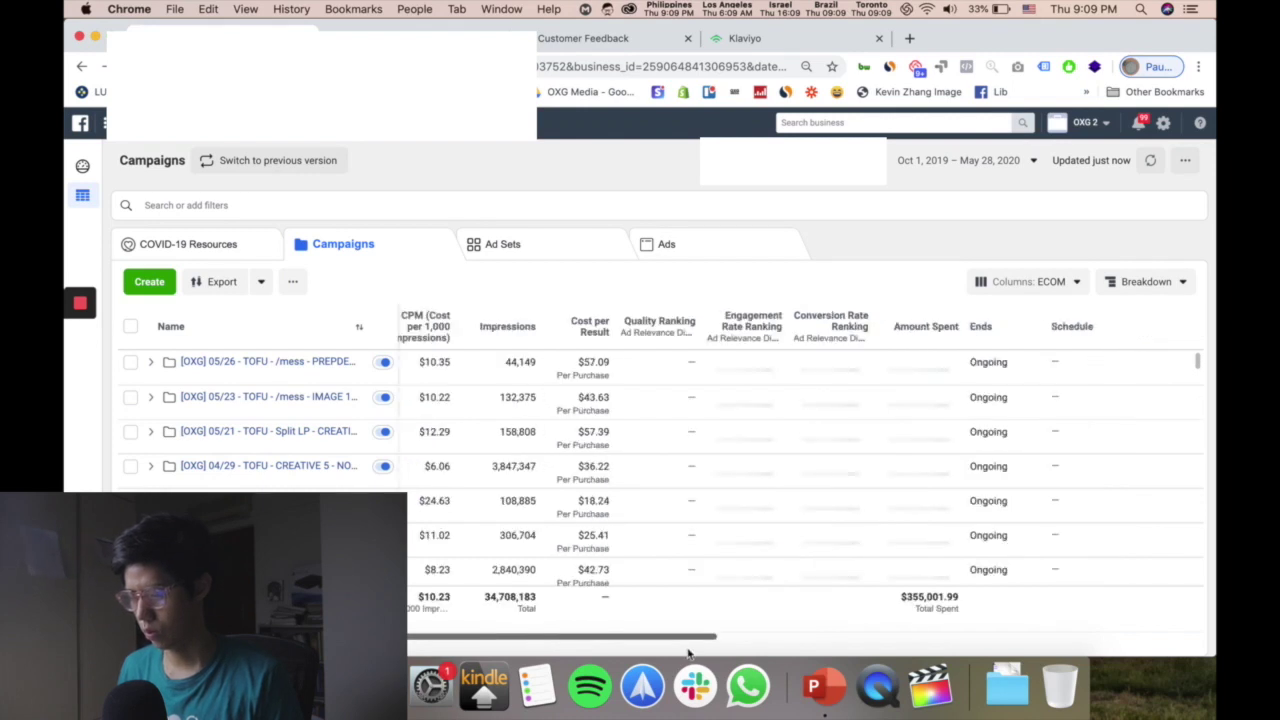
{"action": "scroll", "coordinate": [700, 640], "scroll_direction": "right", "scroll_amount": 2}
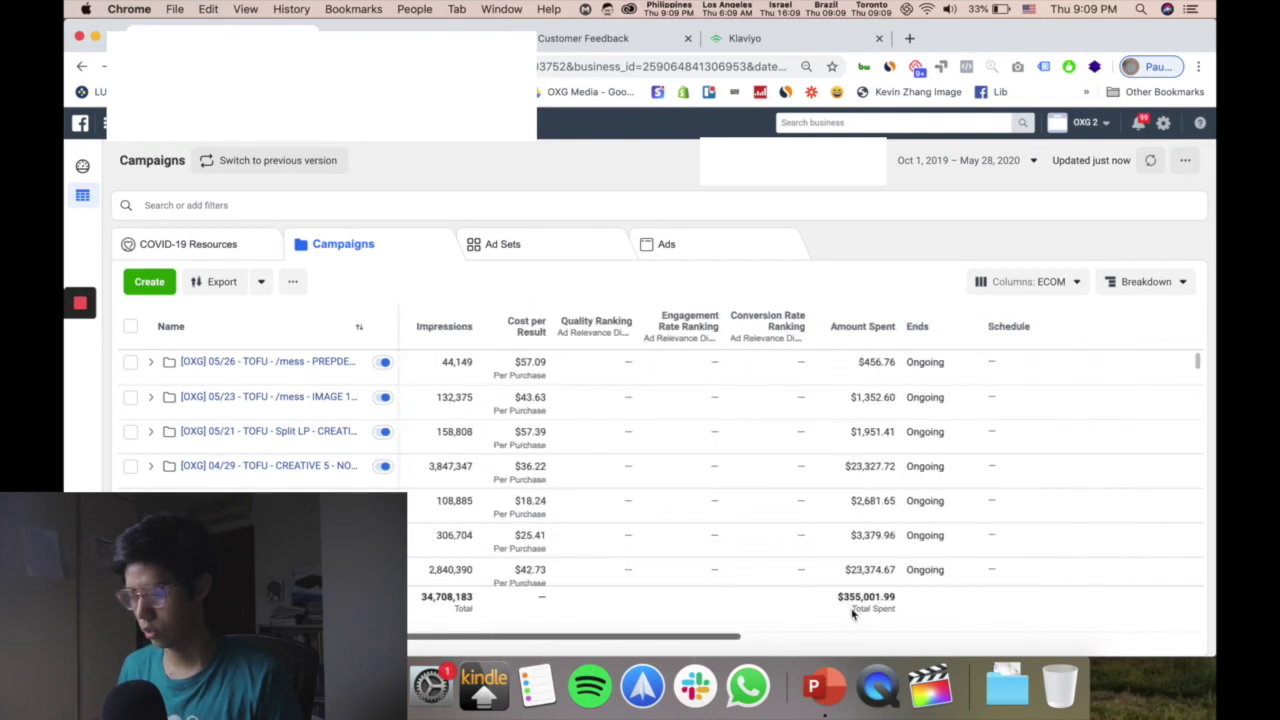
- Bring the PowerPoint case-study presentation back to the front and scroll down the slides
{"action": "left_click", "coordinate": [820, 686]}
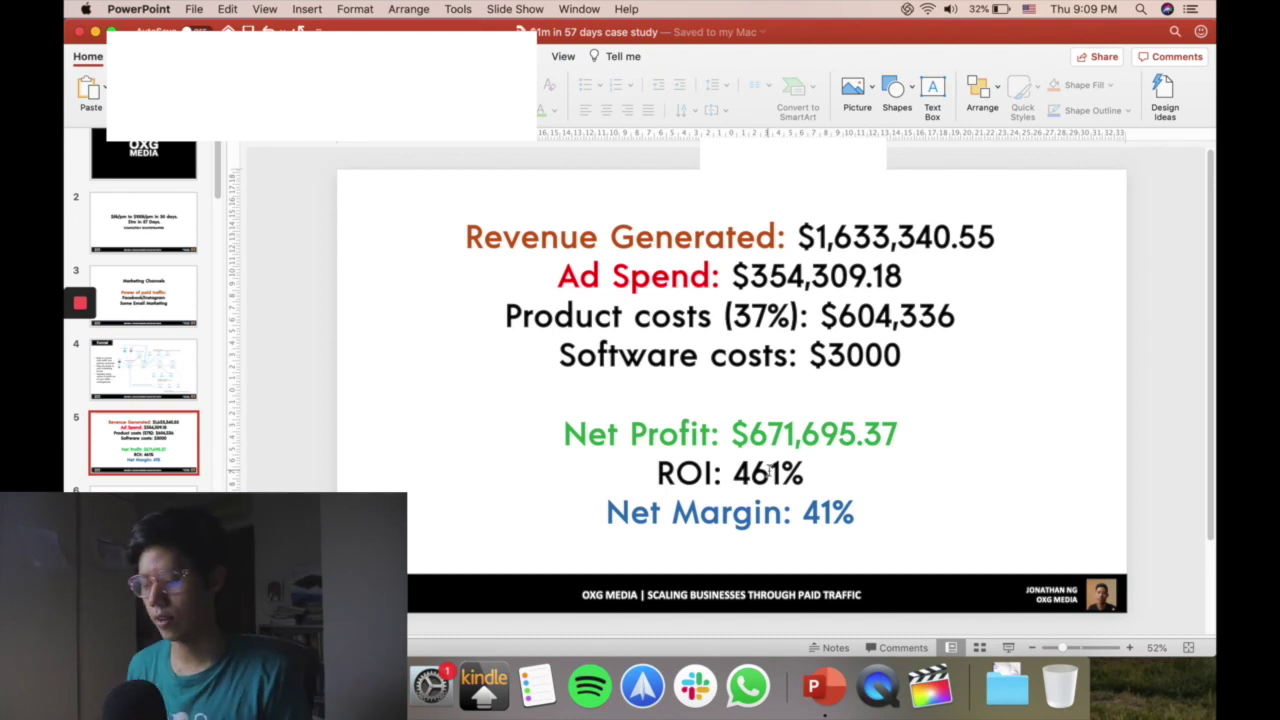
{"action": "scroll", "coordinate": [170, 393], "scroll_direction": "down", "scroll_amount": 2}
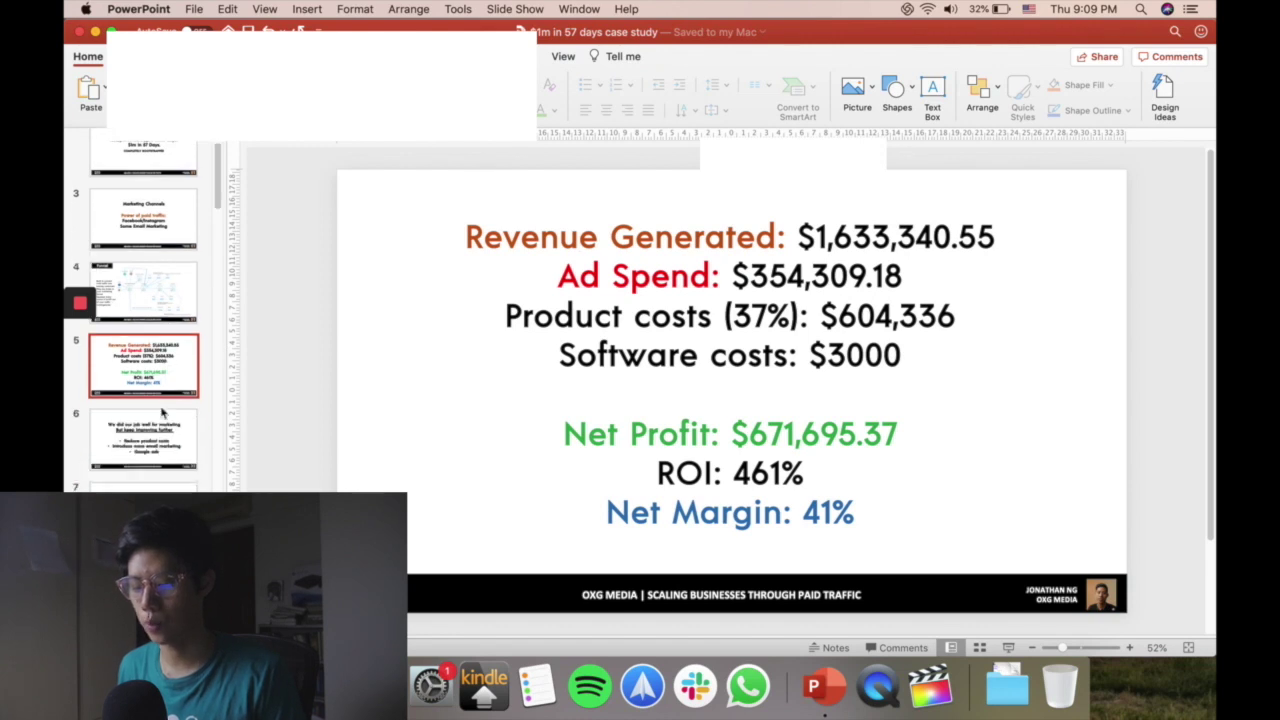
- Select slide 6, 'We did our job well for marketing — But keep improving further'
{"action": "left_click", "coordinate": [163, 414]}
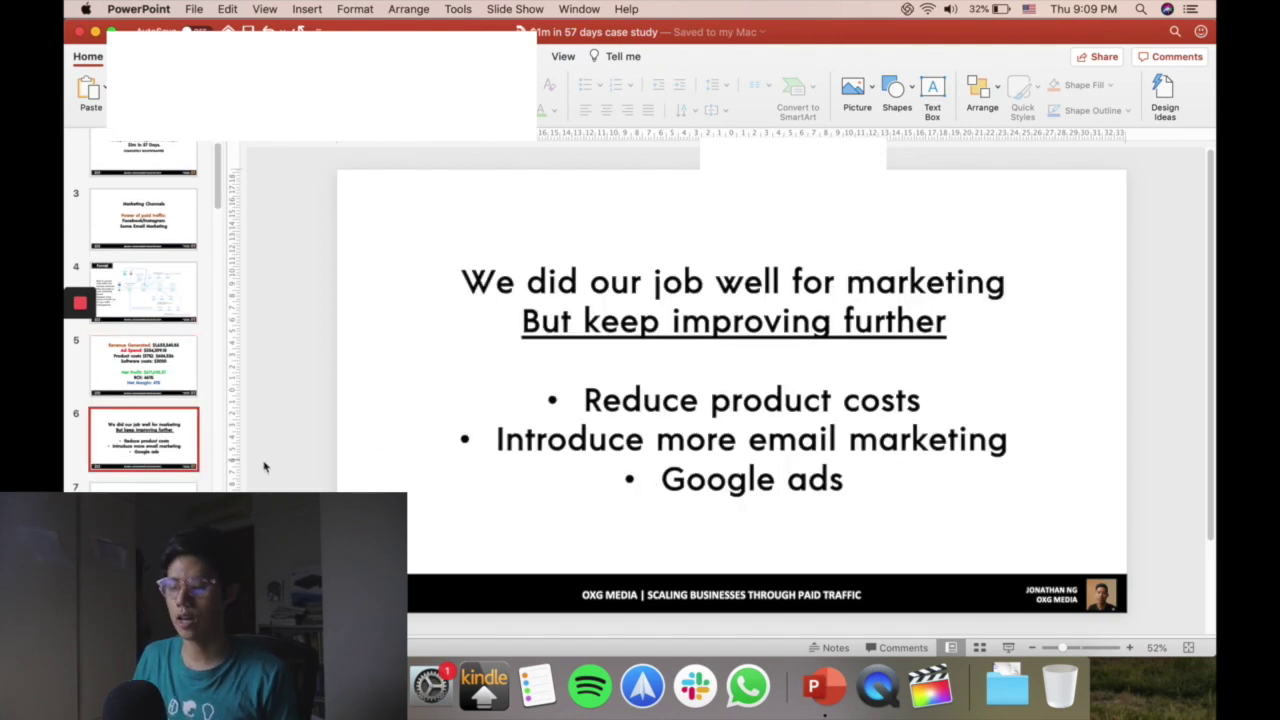